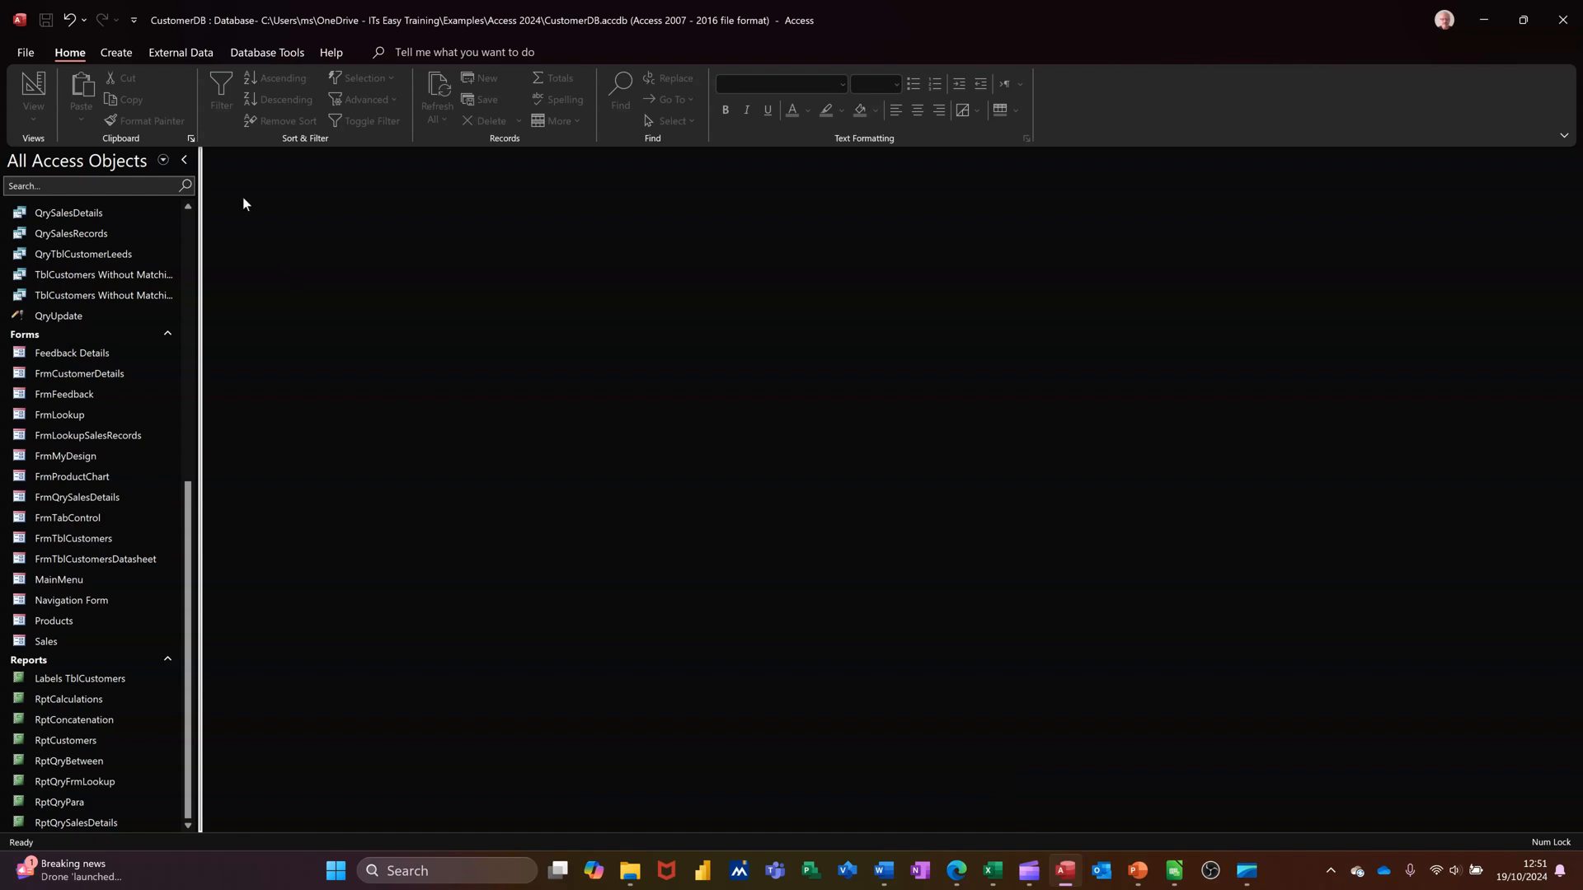
# Create a new macro with an OpenForm action that opens the FrmCustomerDetails form.
pyautogui.click(116, 52)
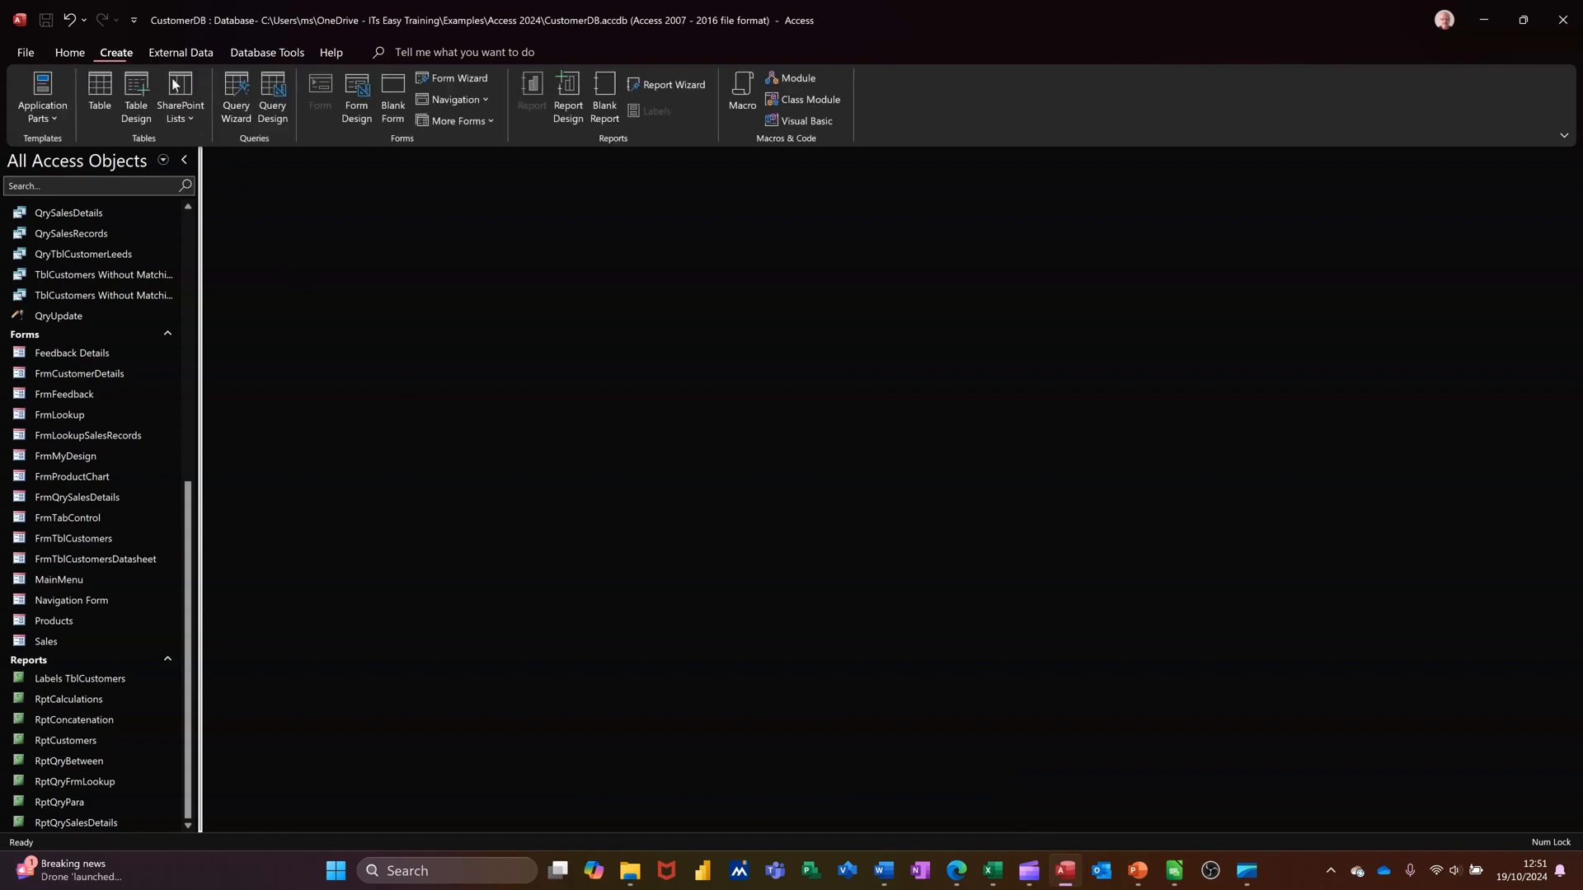
pyautogui.click(740, 93)
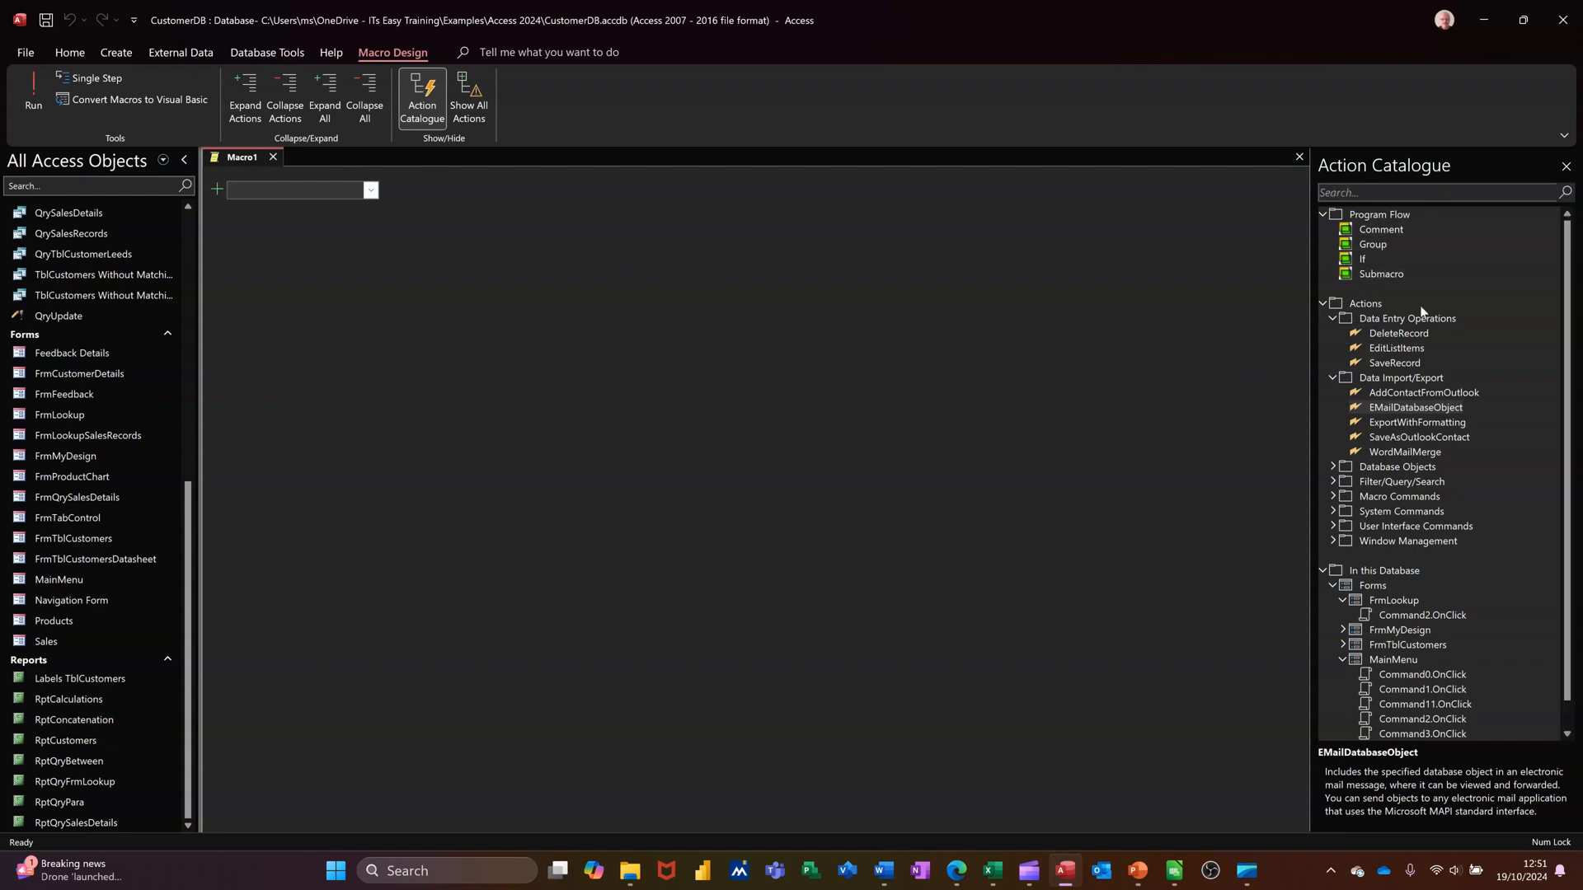
pyautogui.click(370, 190)
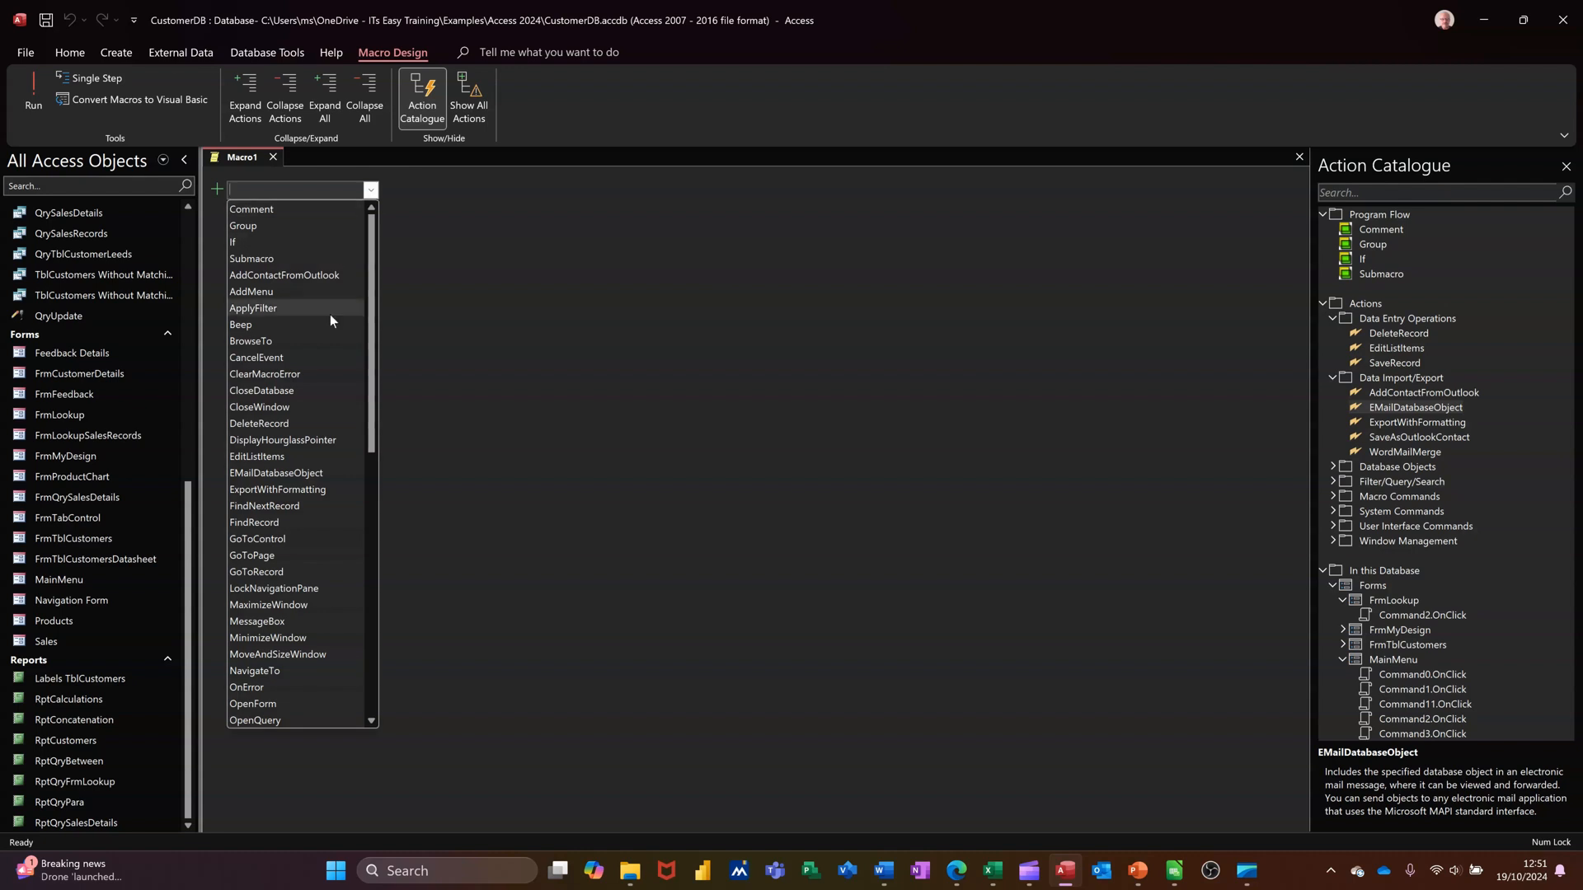
pyautogui.click(371, 191)
pyautogui.click(324, 195)
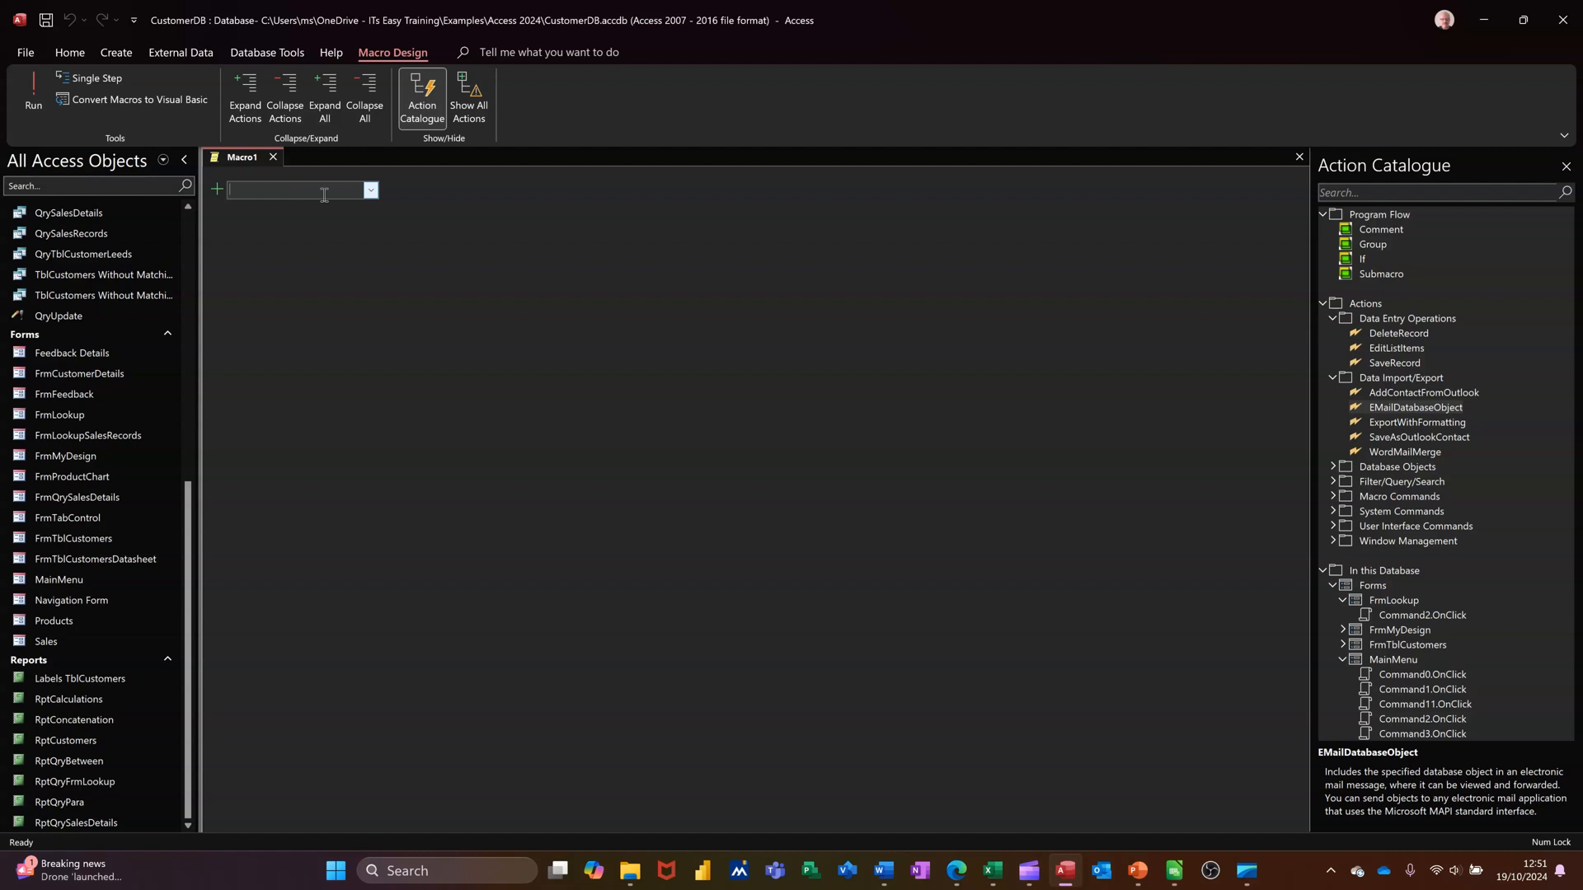
pyautogui.write('Open')
pyautogui.press('Return')
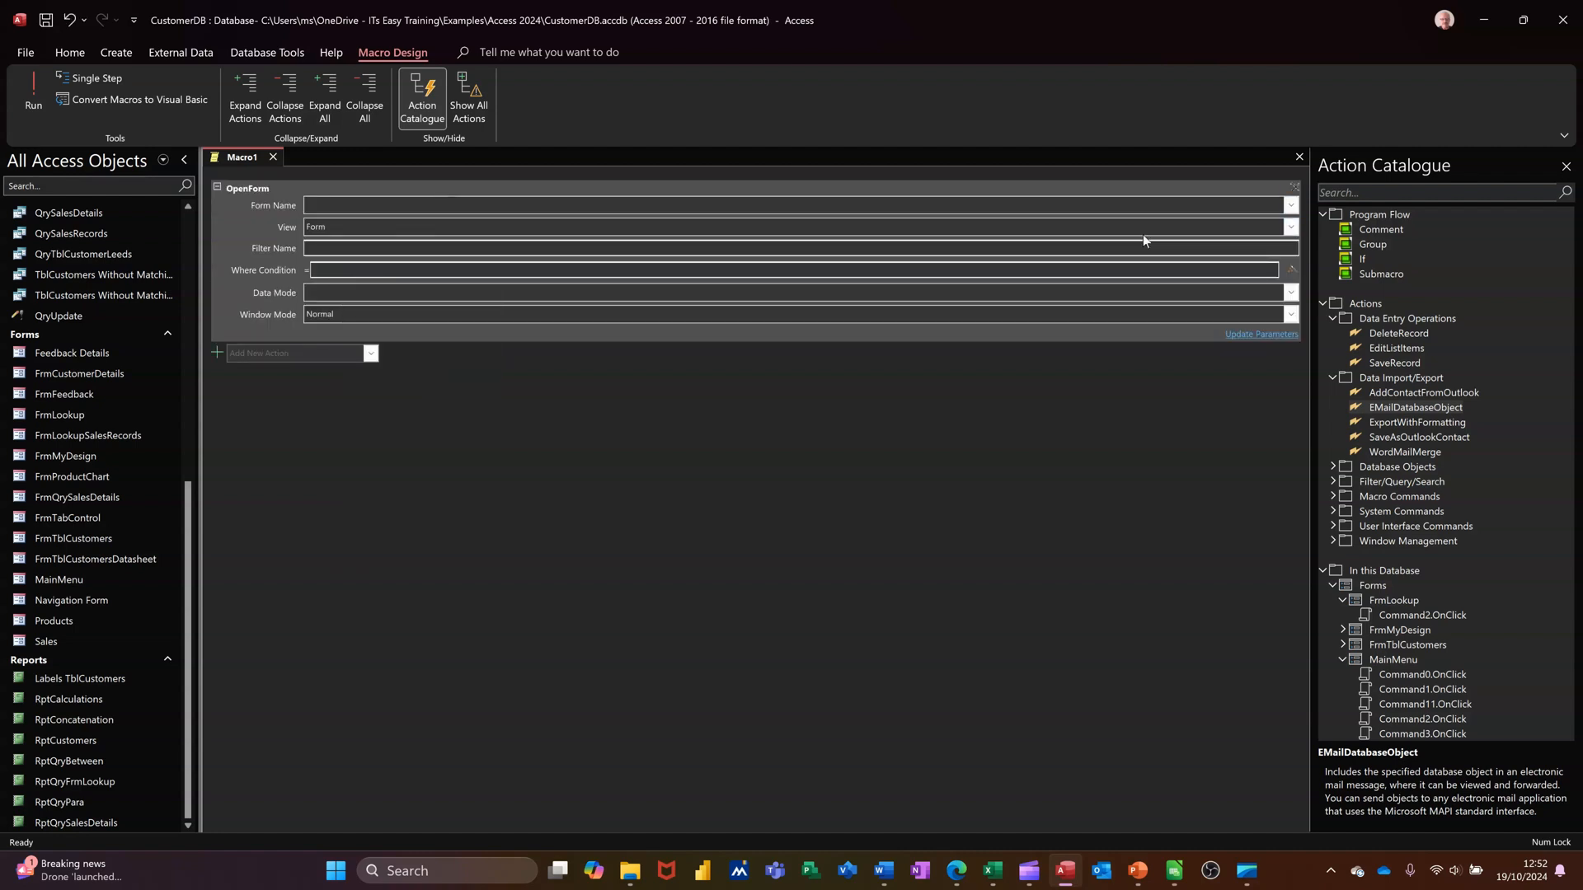
pyautogui.click(1291, 206)
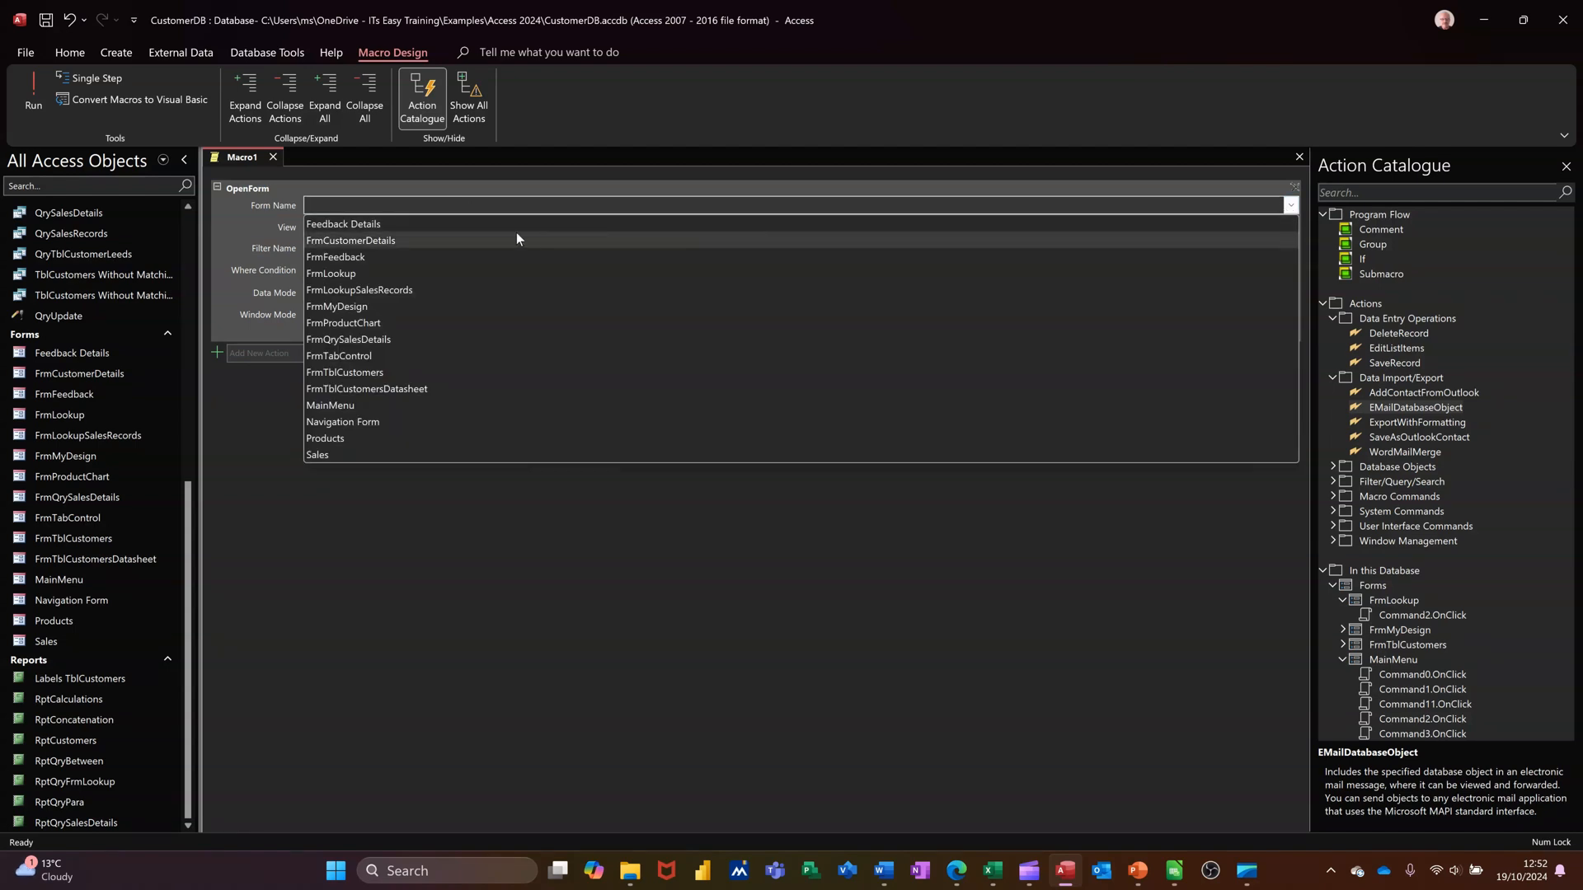
pyautogui.click(397, 240)
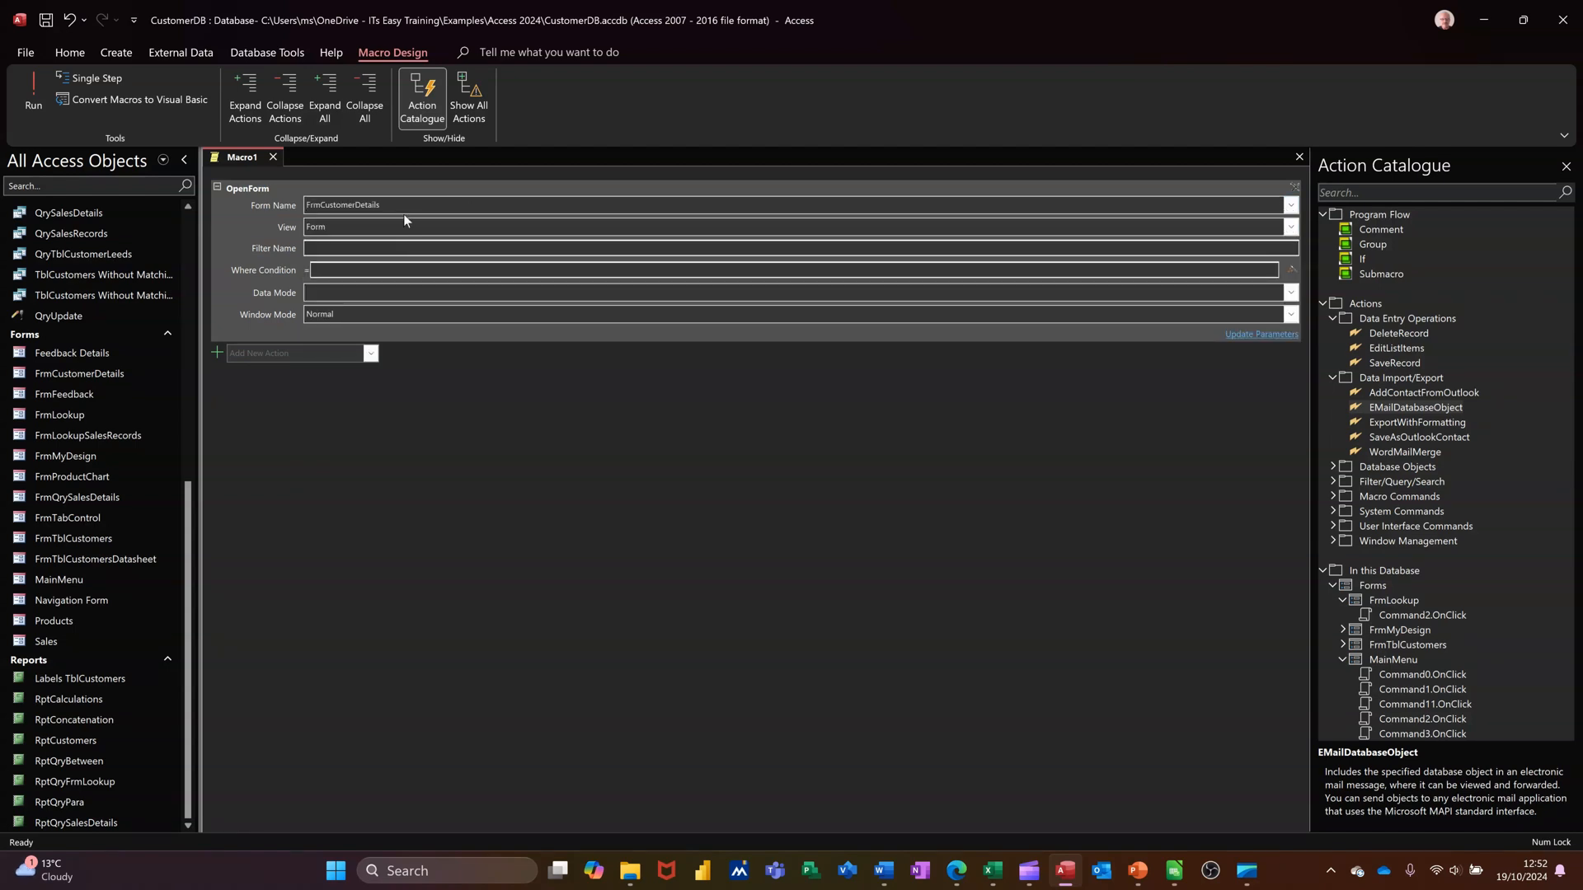
# Add a CloseWindow action to the macro with object type Form and object name MainMenu.
pyautogui.moveTo(383, 333)
pyautogui.click(371, 354)
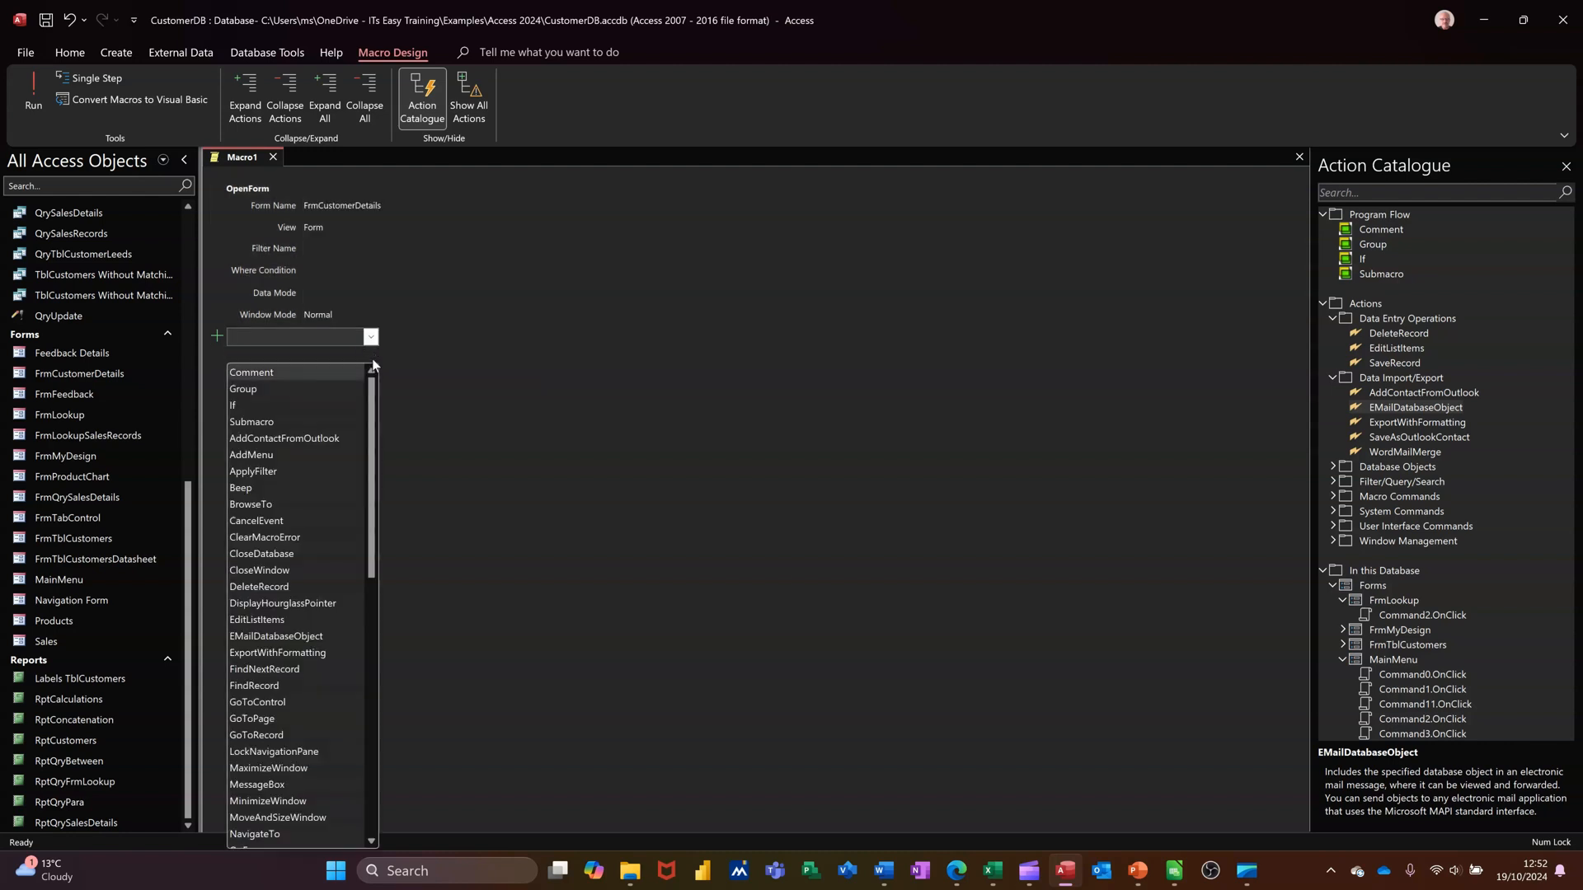
pyautogui.write('Clo')
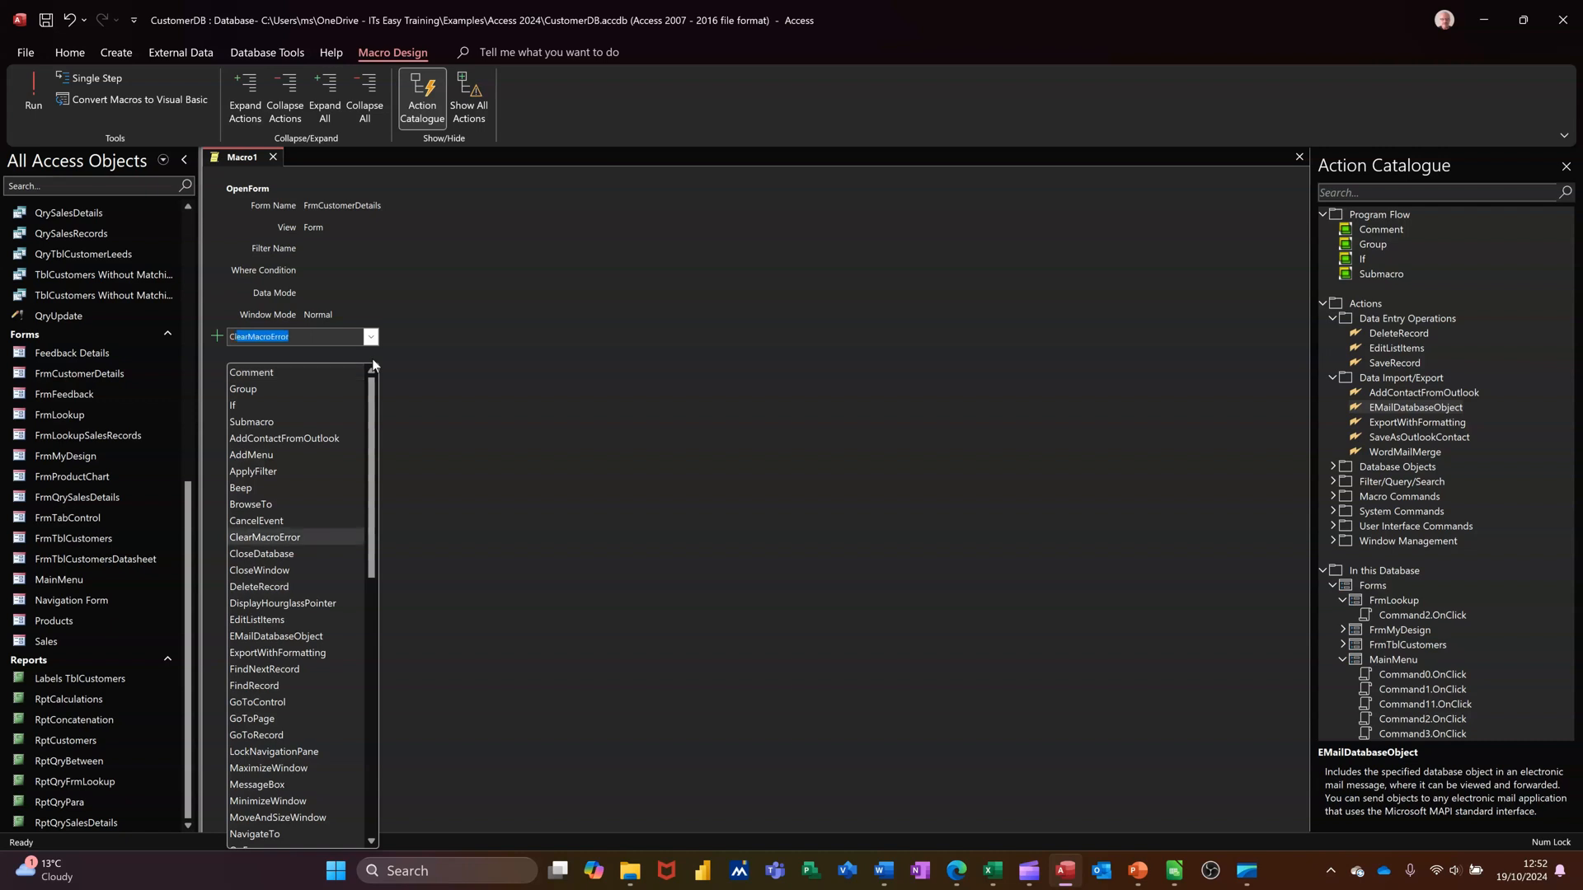
pyautogui.click(303, 575)
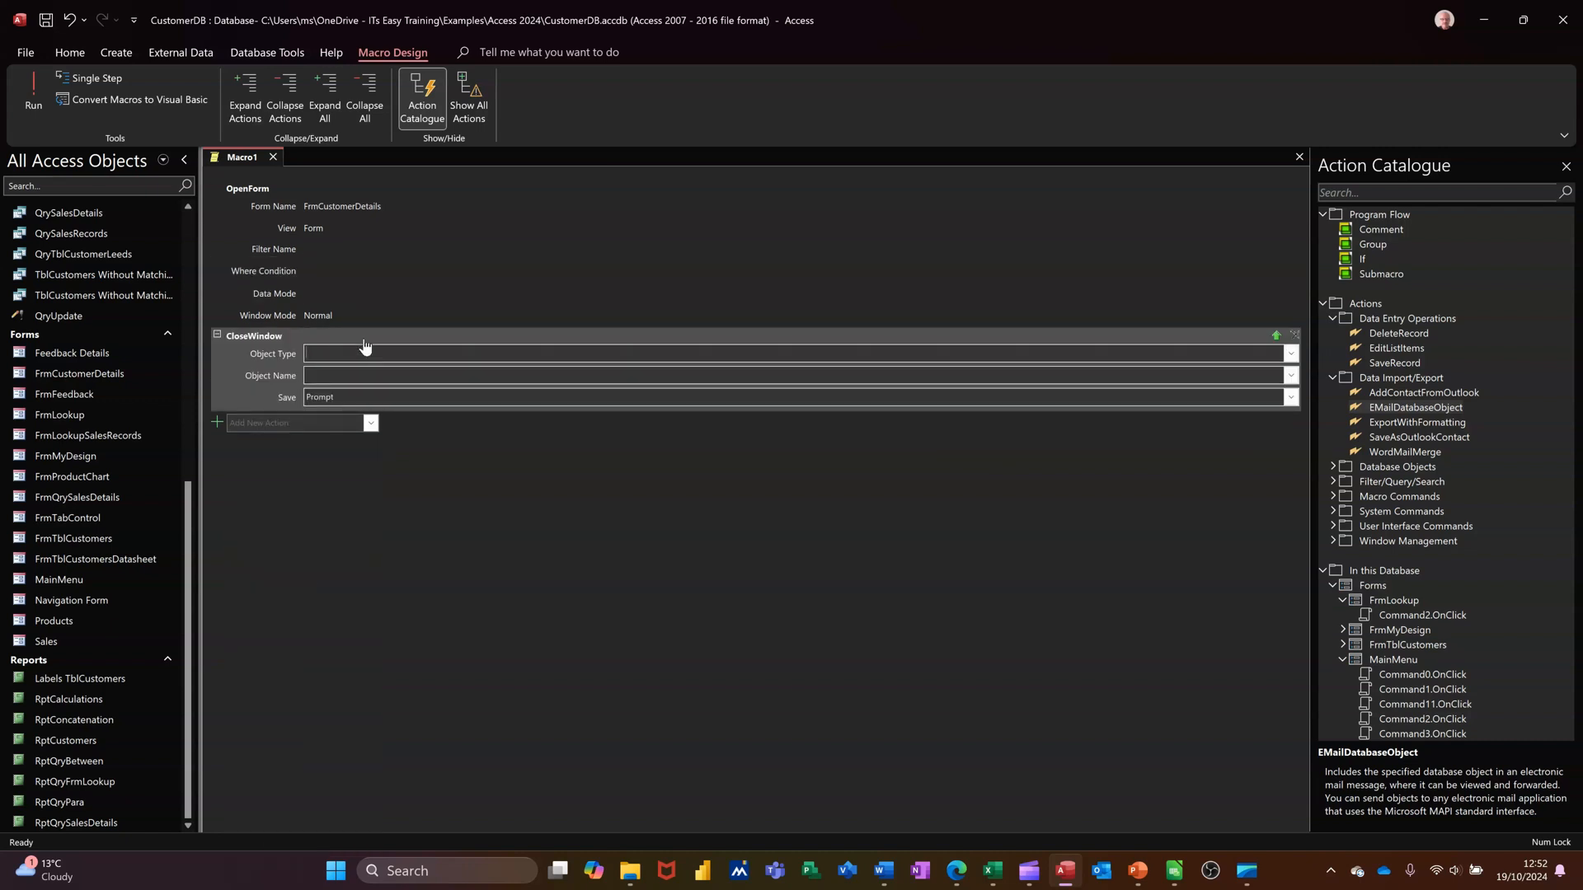
pyautogui.click(1290, 354)
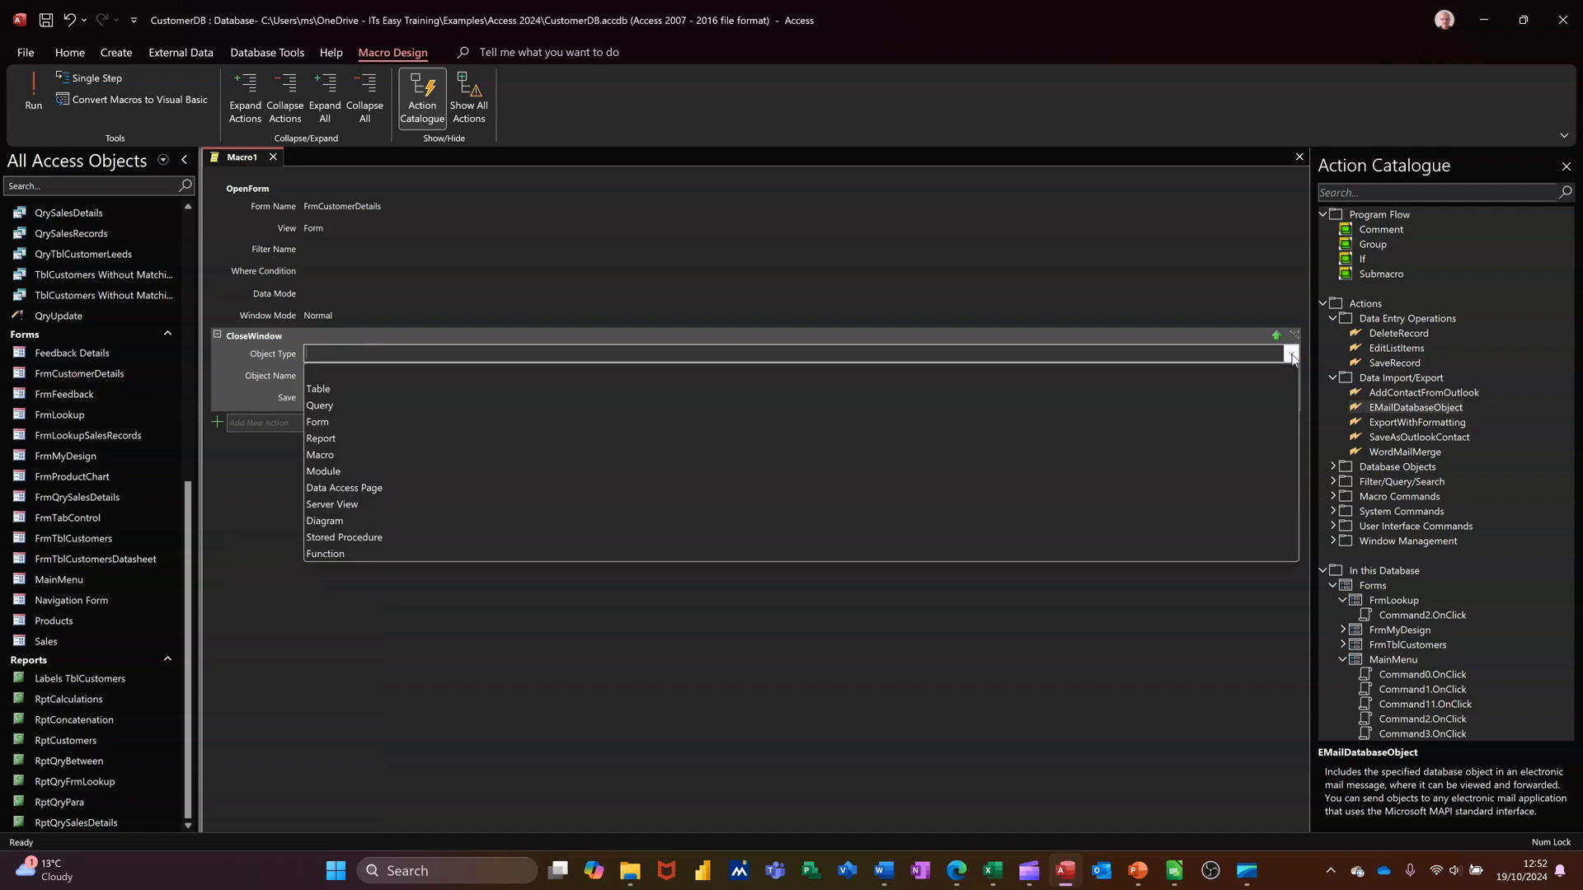
pyautogui.click(734, 422)
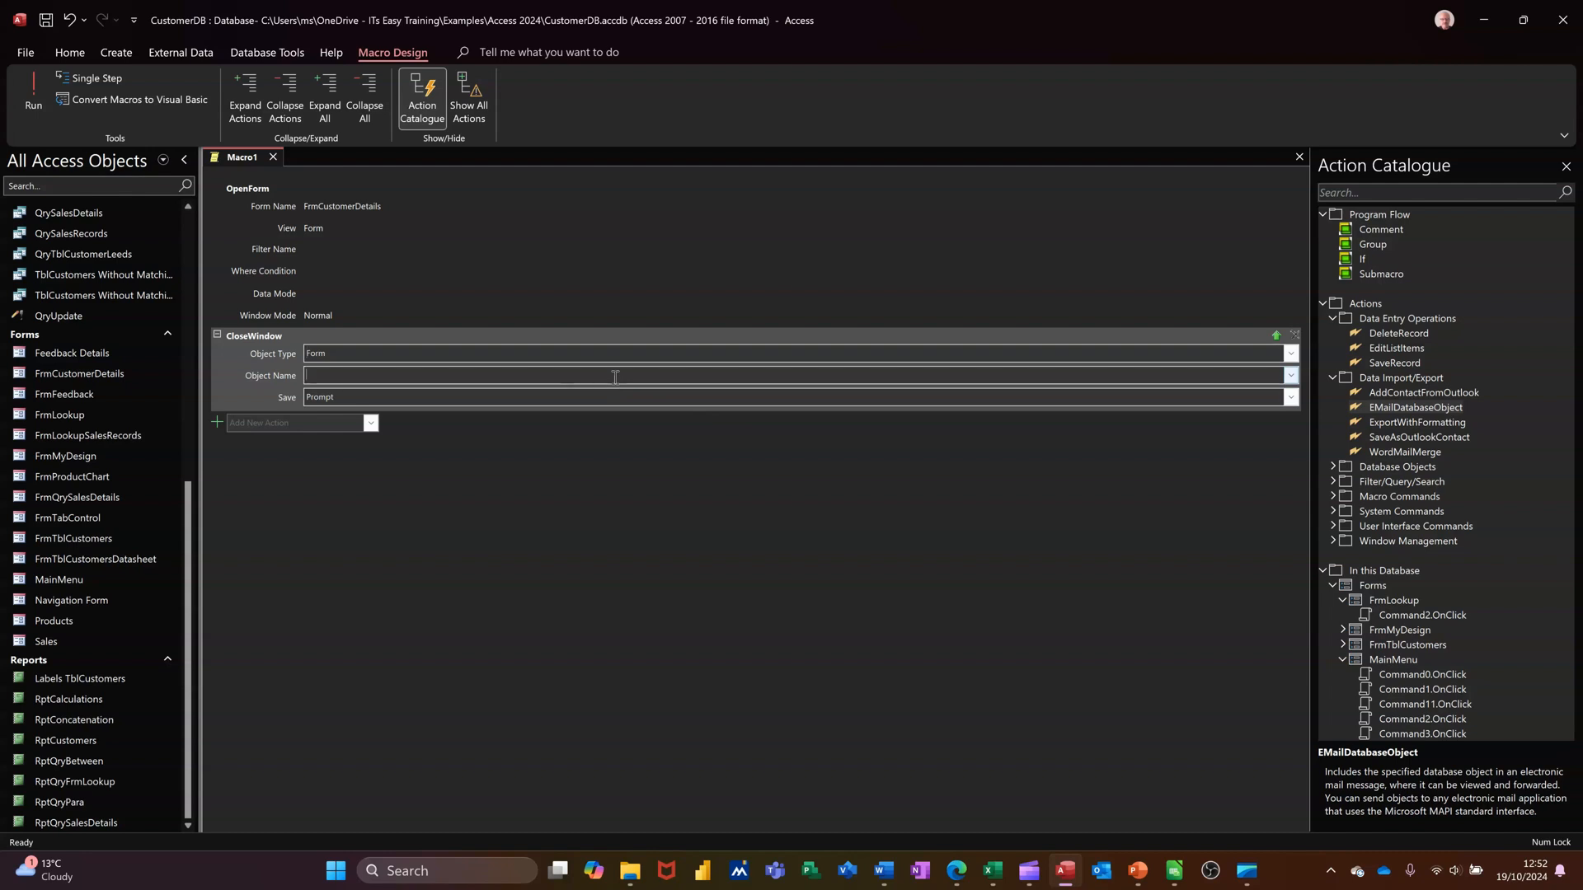
pyautogui.click(1290, 376)
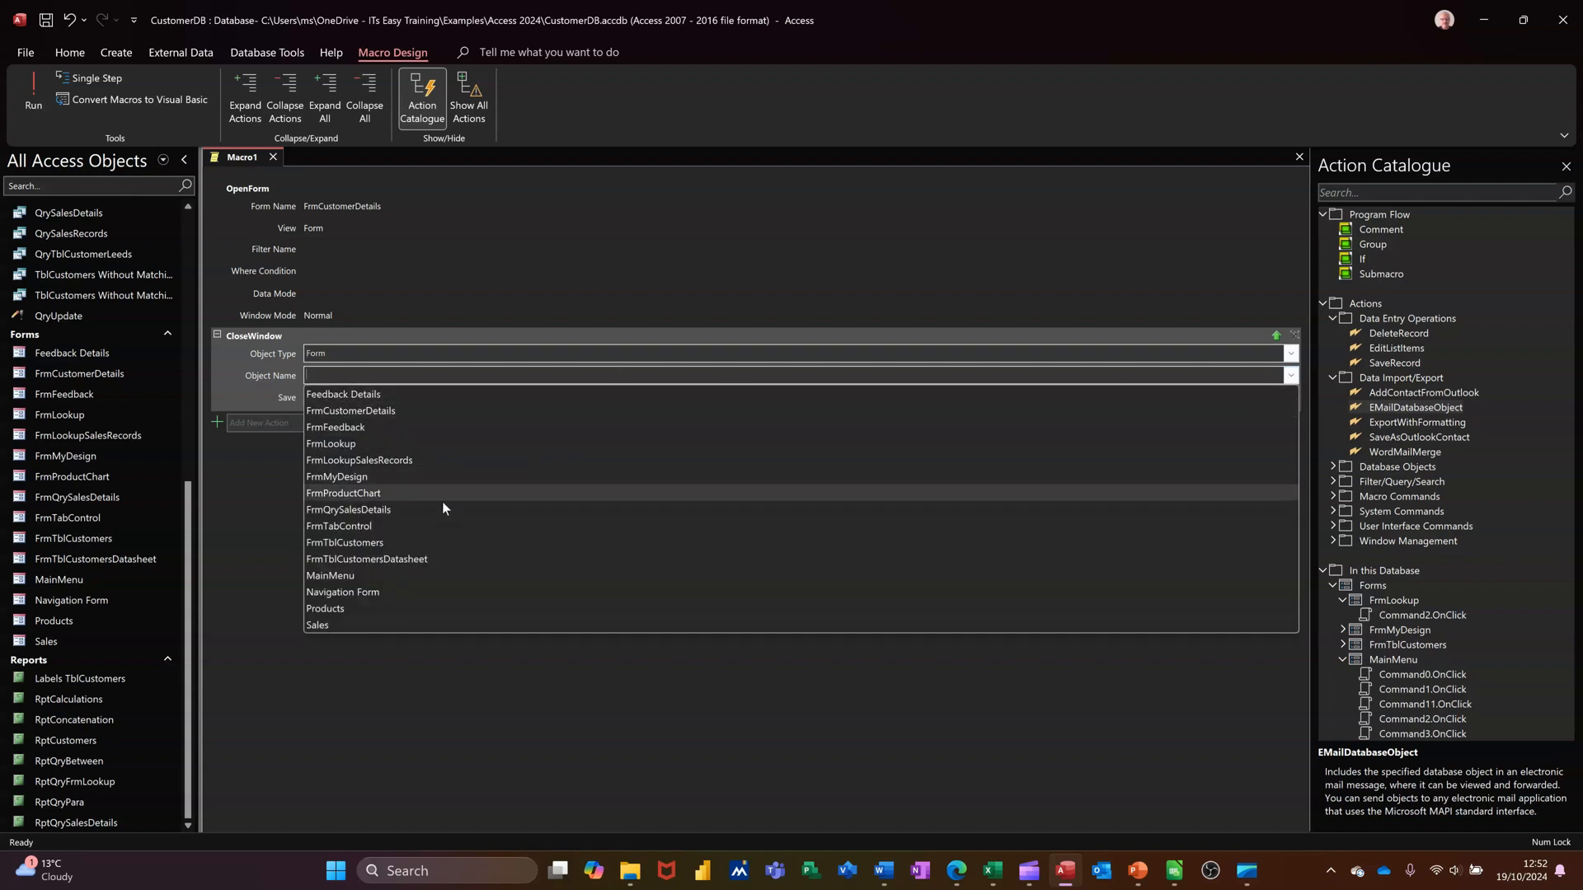
pyautogui.click(389, 576)
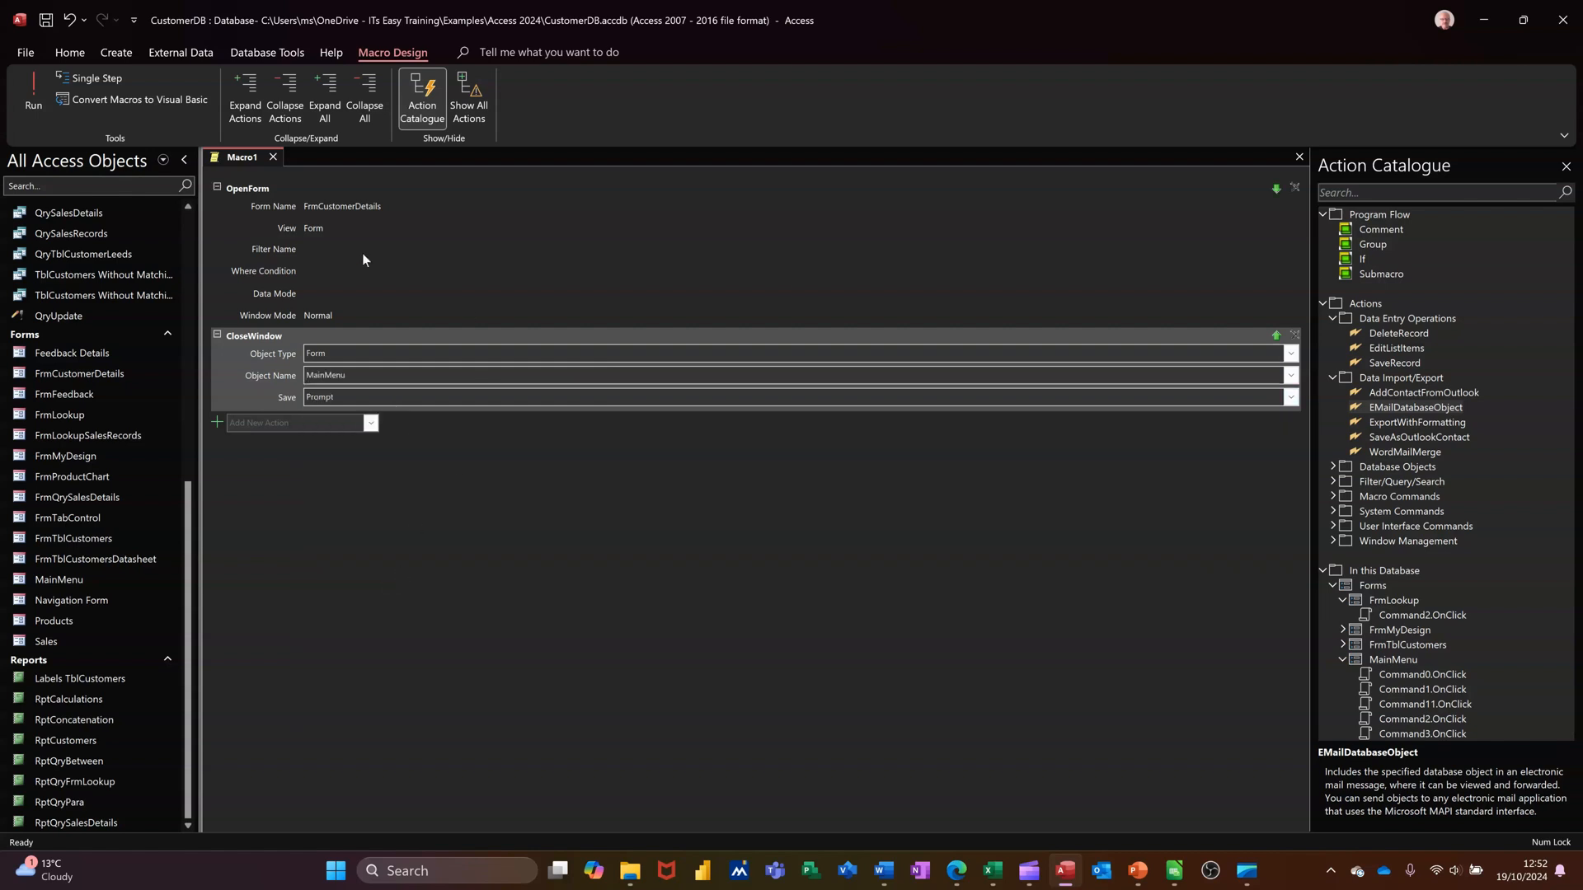
# Save the macro as McrOpenCustomersCloseMain and close it.
pyautogui.click(46, 21)
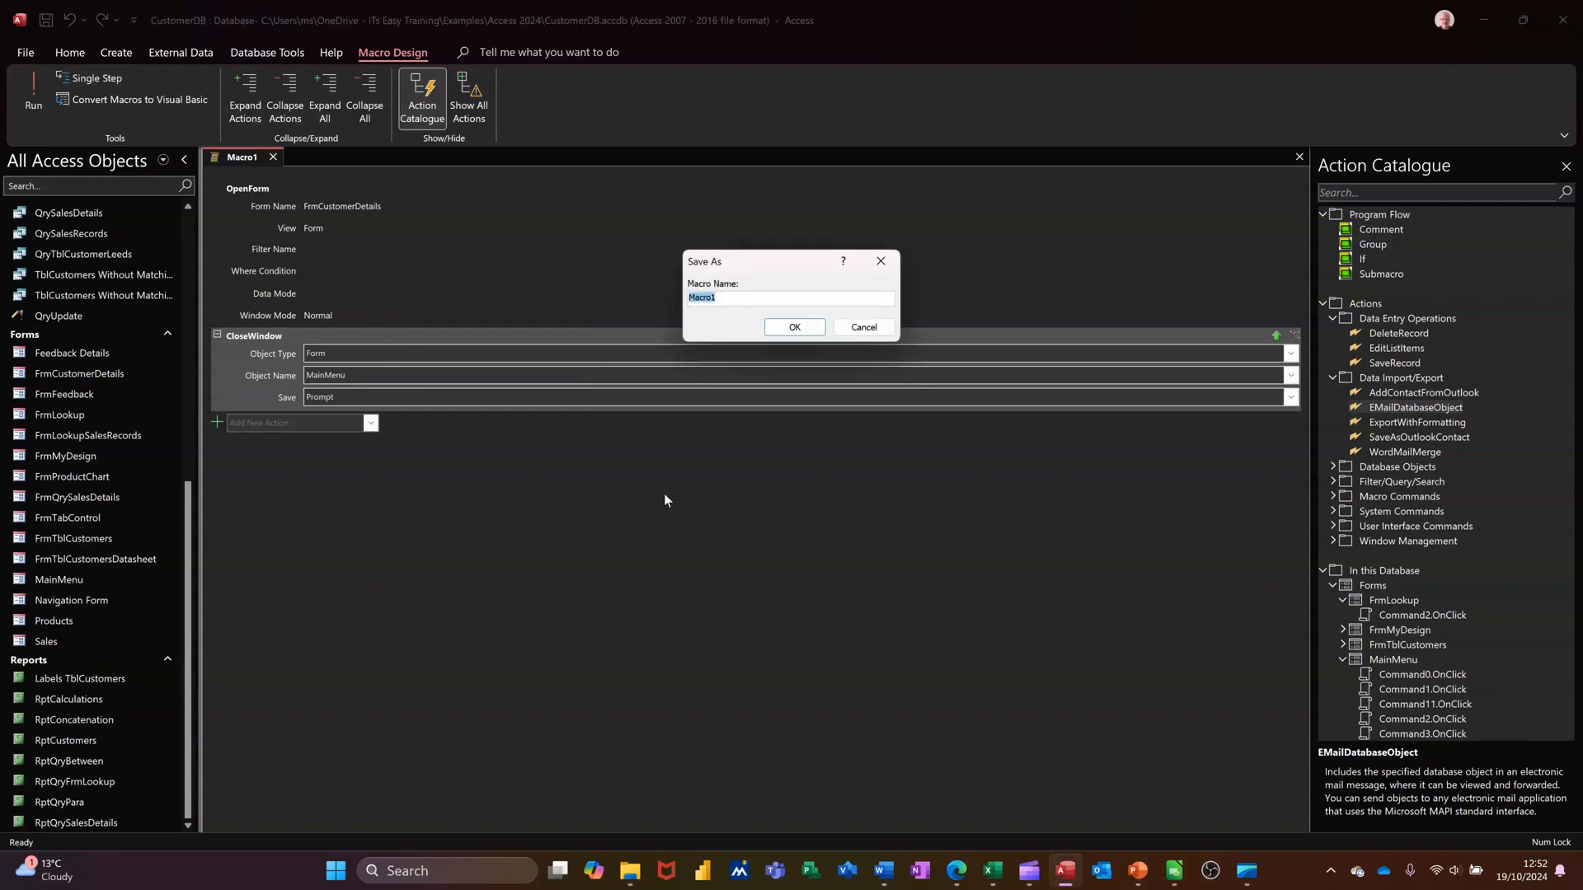
pyautogui.write('McrOpenCustomersClos')
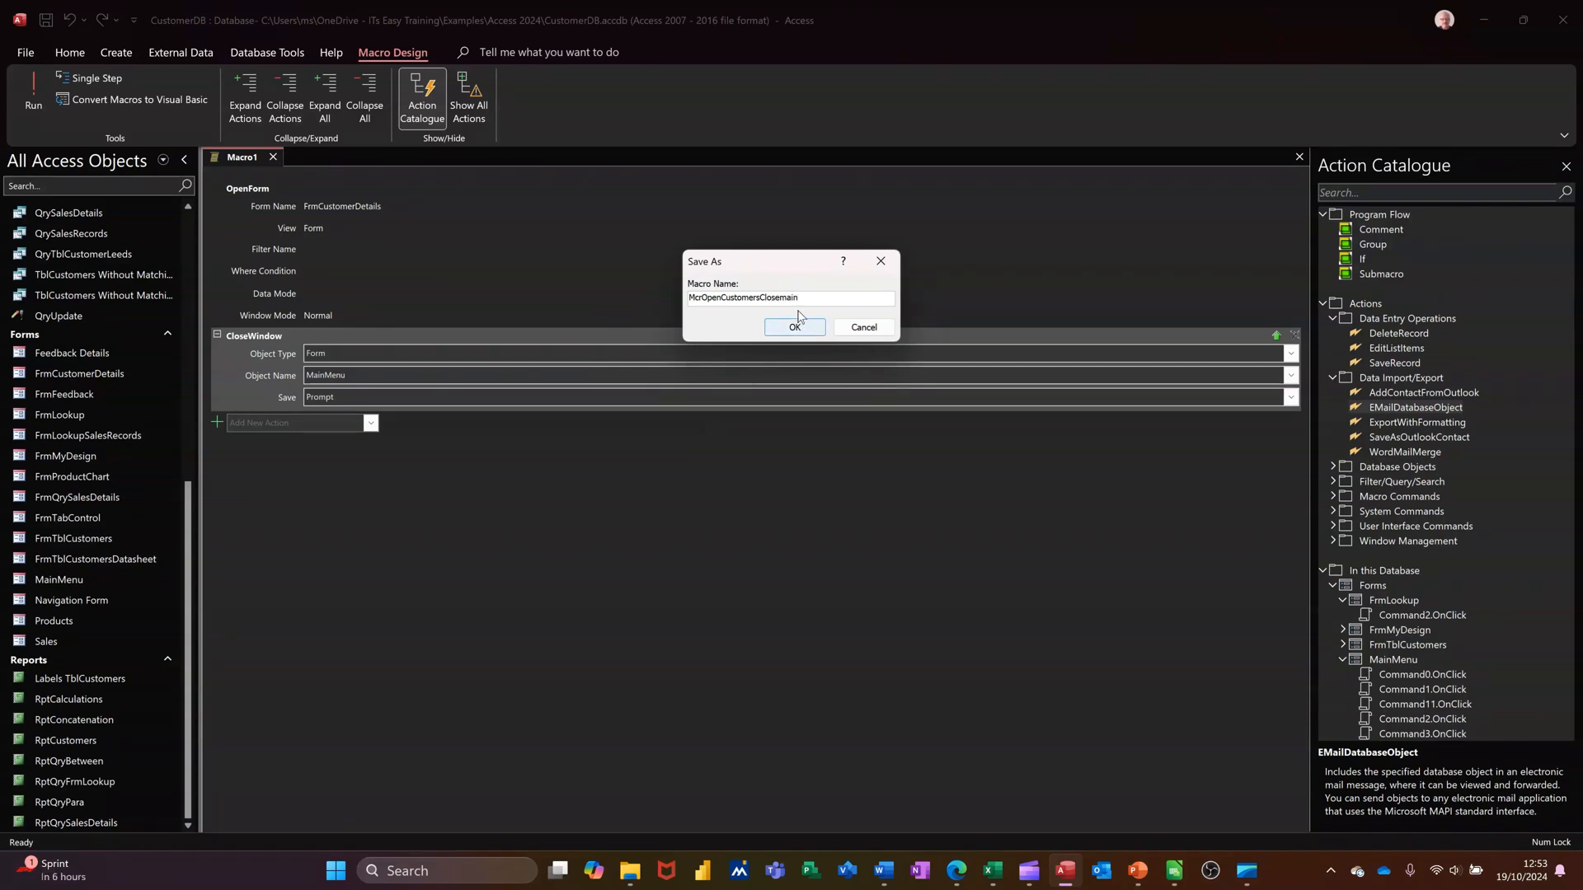
pyautogui.write('emain')
pyautogui.press('BackSpace')
pyautogui.press('BackSpace')
pyautogui.press('BackSpace')
pyautogui.press('BackSpace')
pyautogui.write('Main')
pyautogui.click(794, 327)
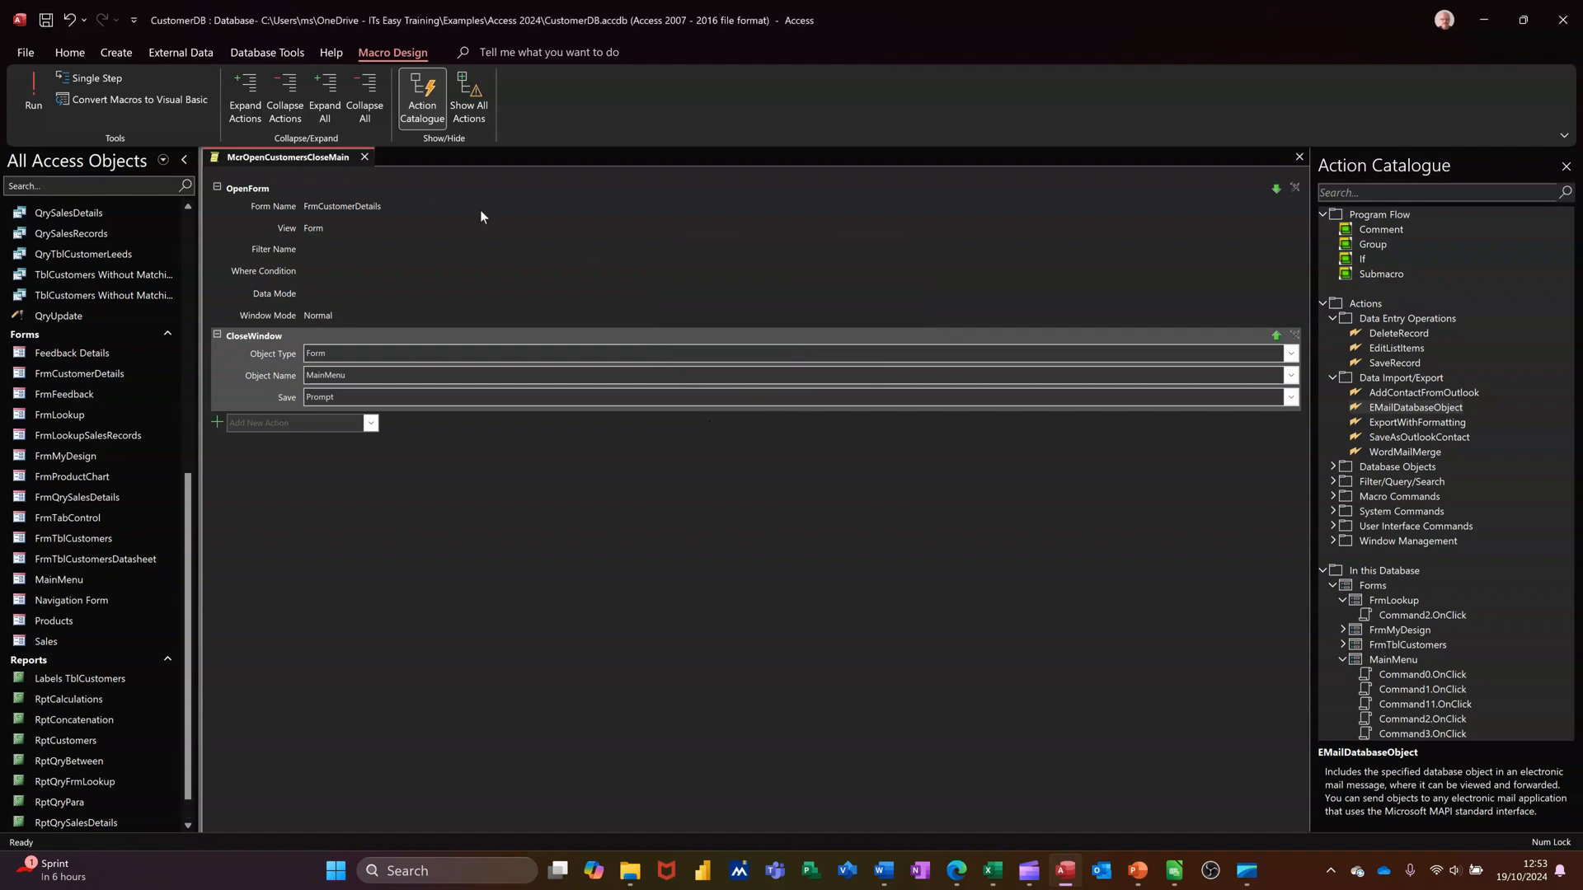
pyautogui.click(368, 162)
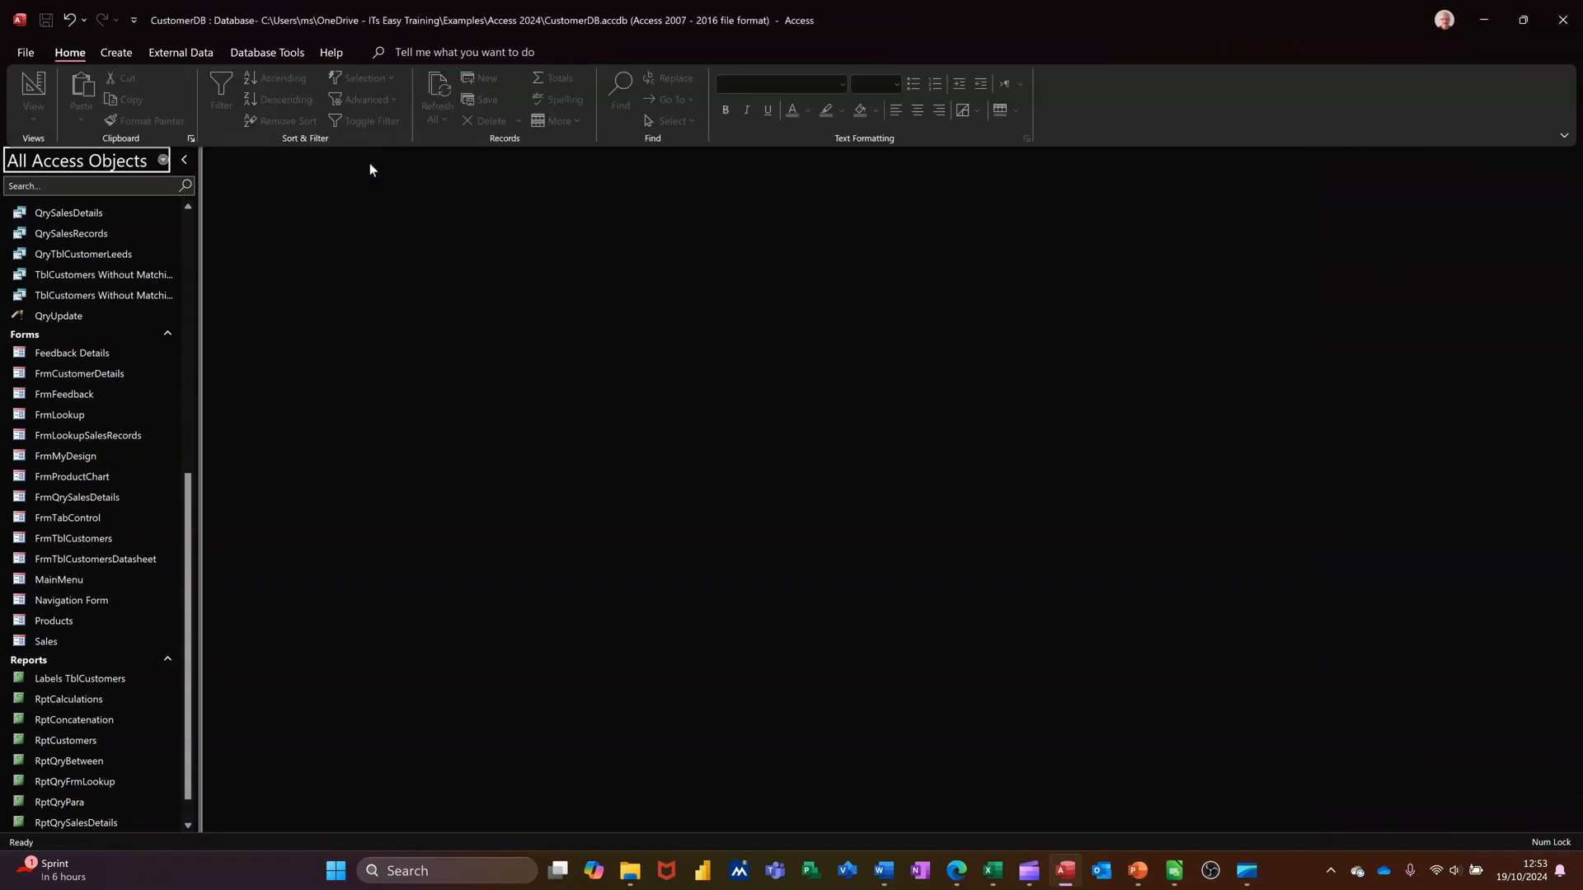
# Open the MainMenu form in Design View.
pyautogui.click(109, 606)
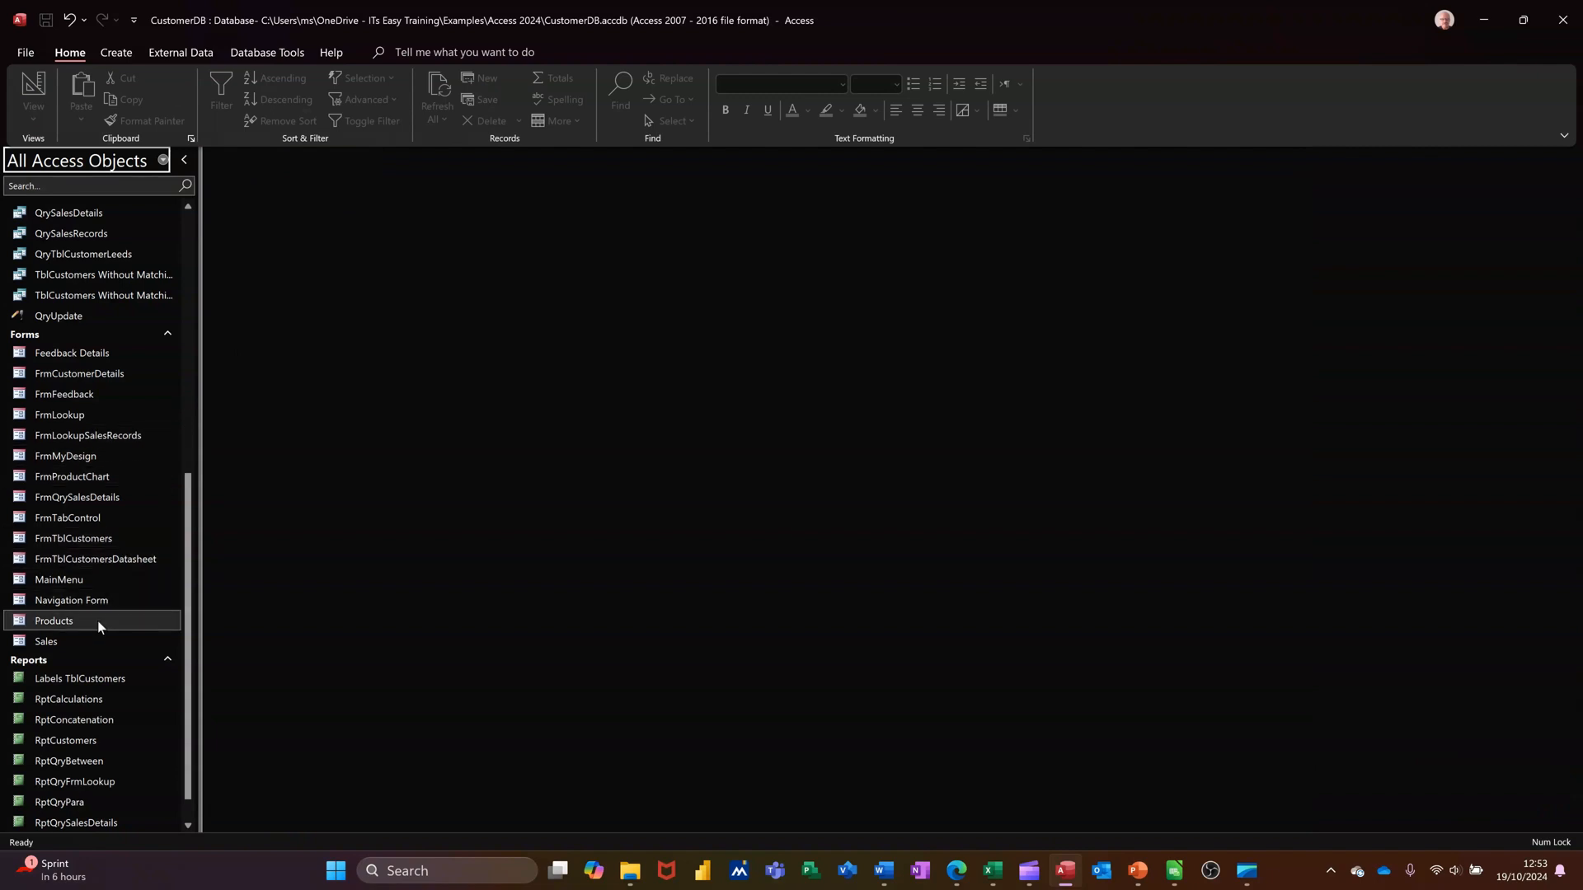
pyautogui.rightClick(89, 586)
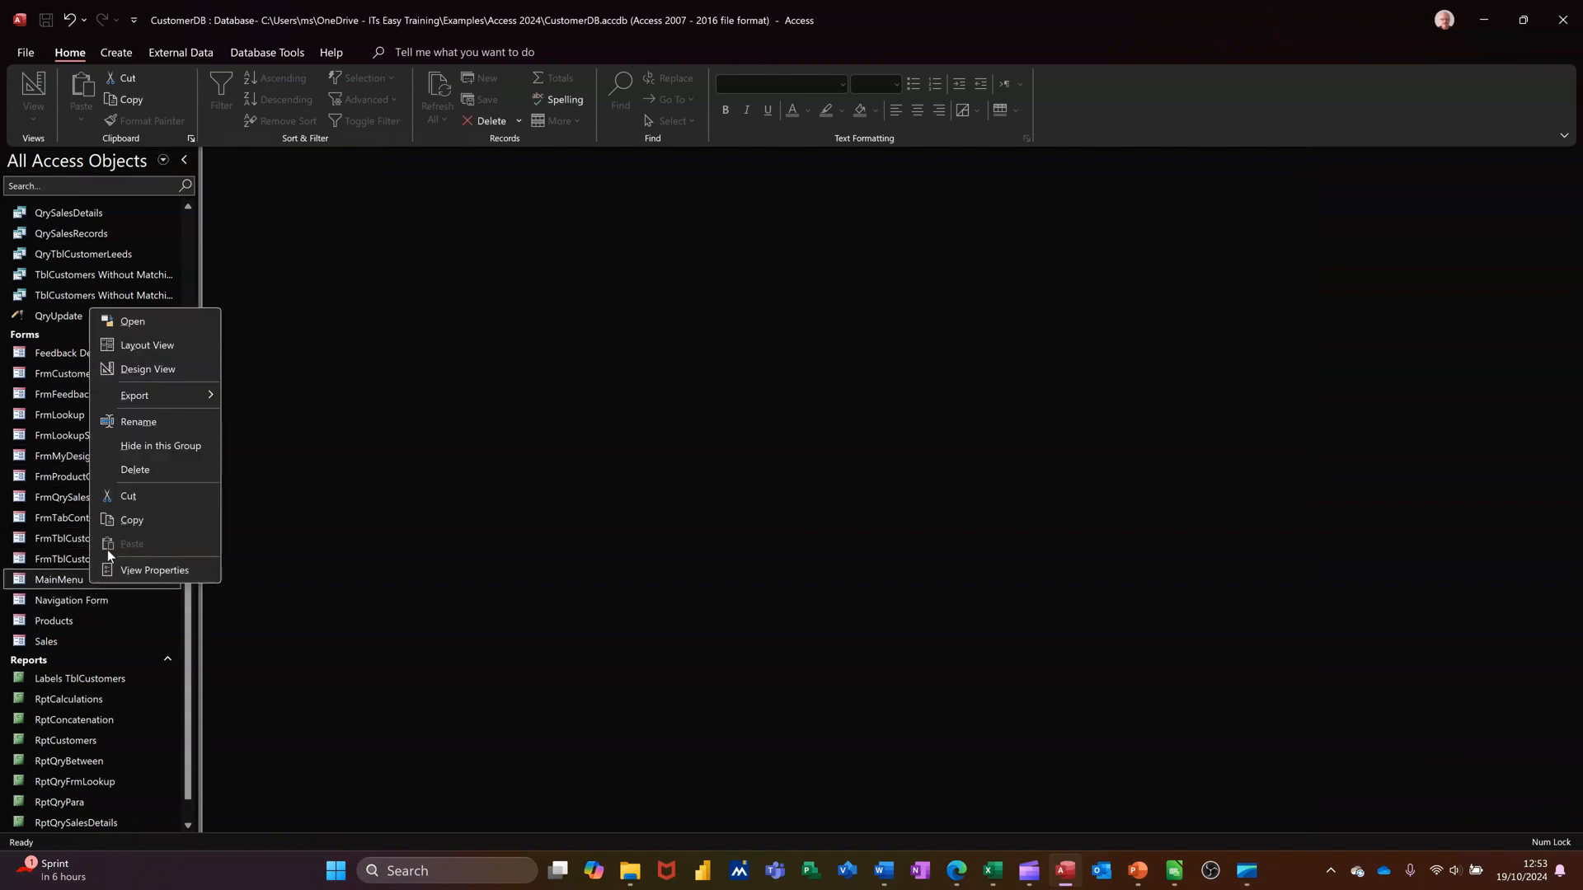
pyautogui.click(138, 371)
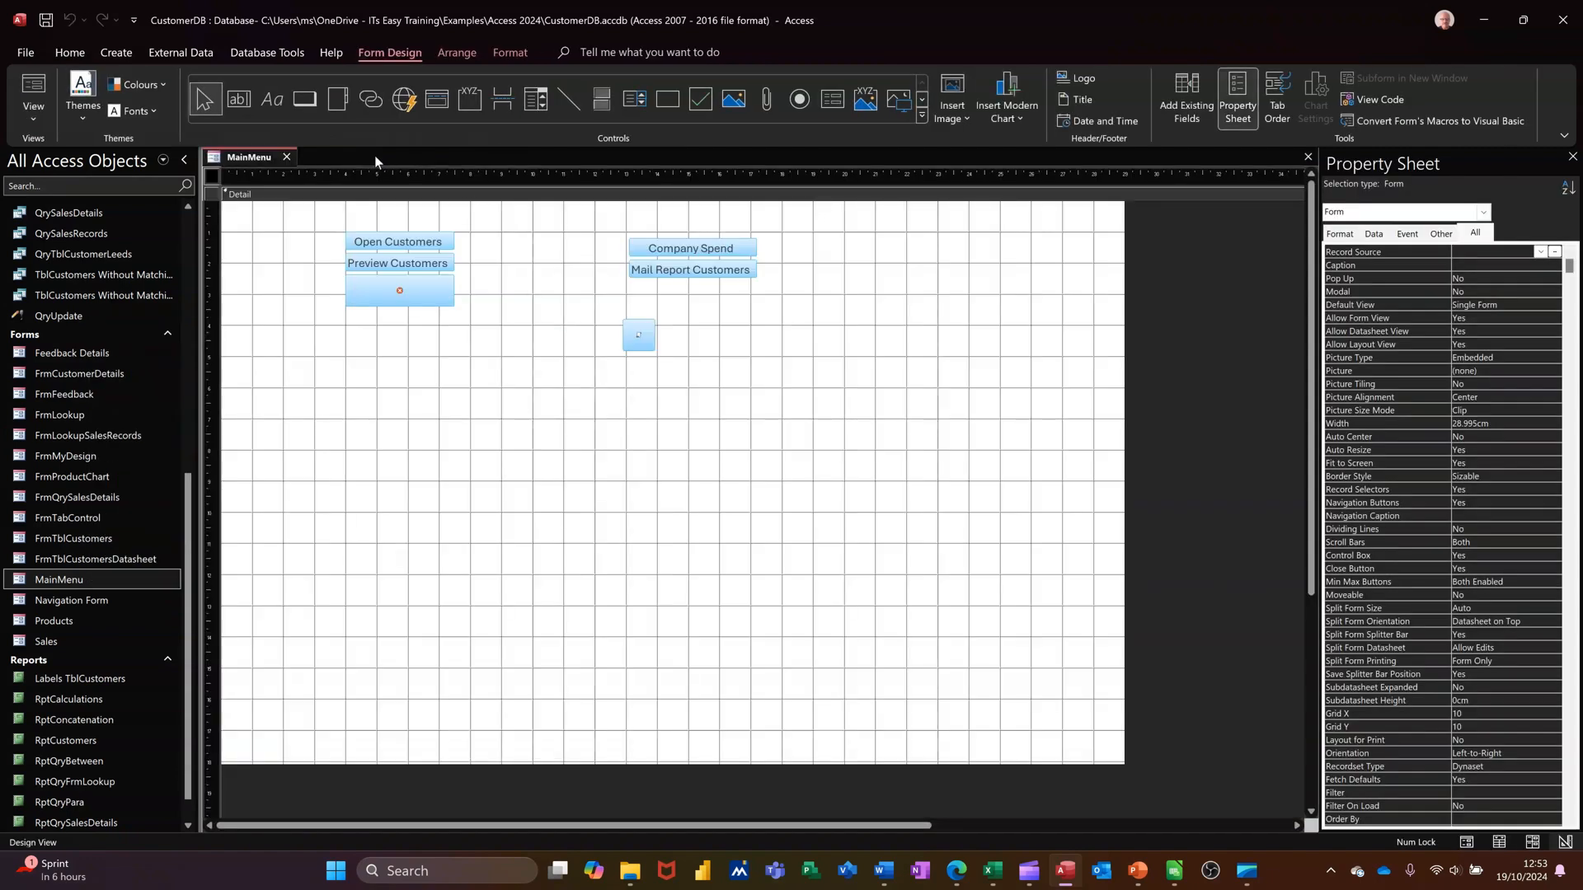
# Draw a command button about 5.4 by 1.7 cm below the existing buttons and make it run the McrOpenCustomersCloseMain macro.
pyautogui.click(302, 101)
pyautogui.moveTo(632, 381); pyautogui.dragTo(801, 435)
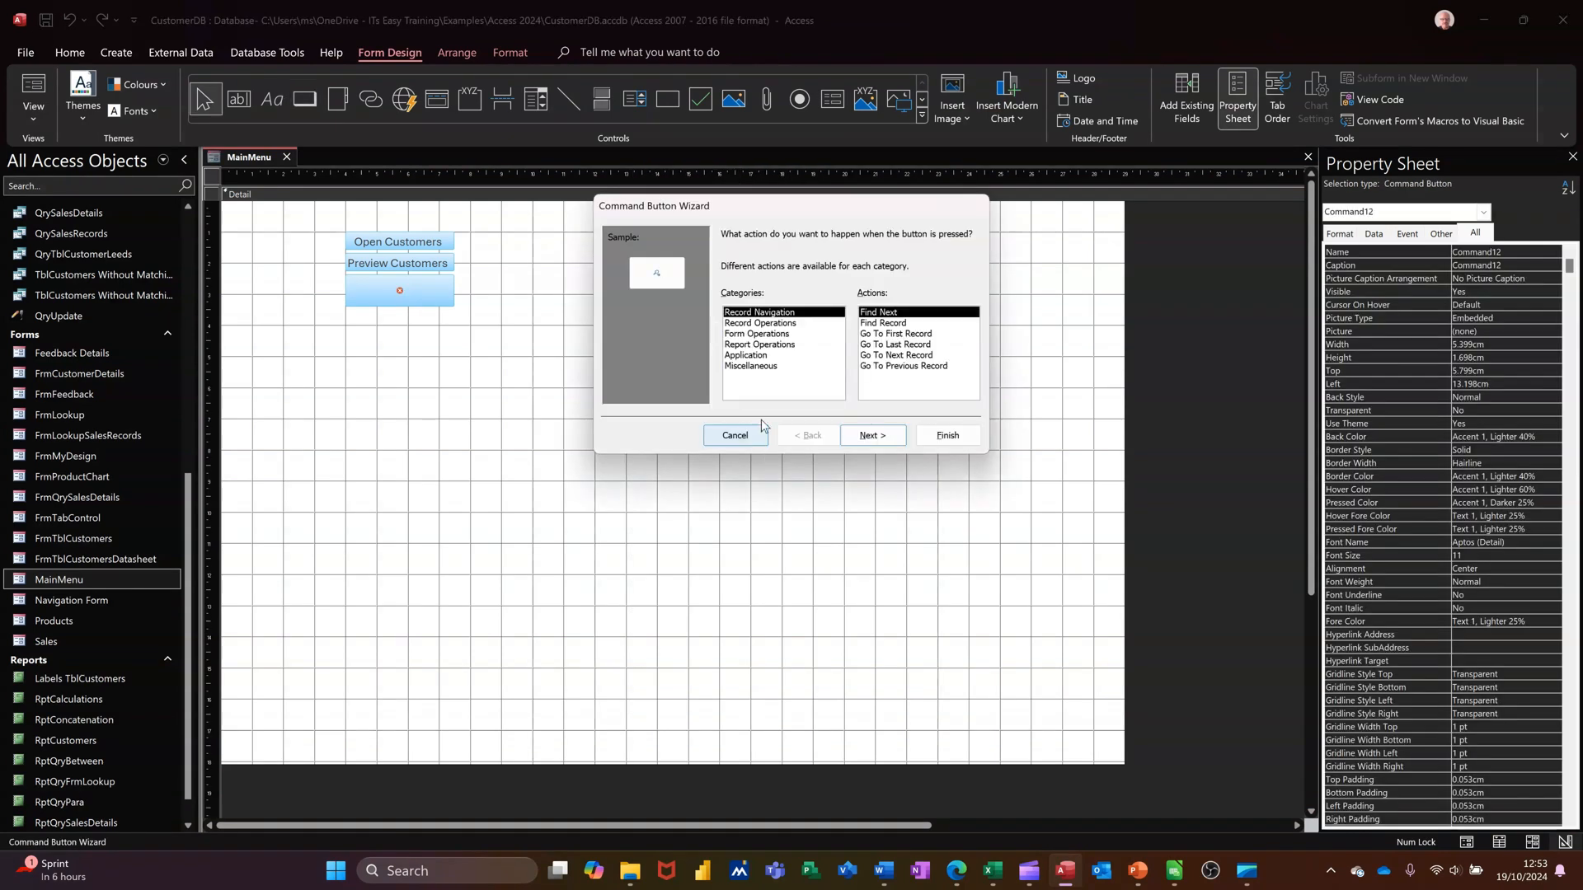
pyautogui.click(757, 366)
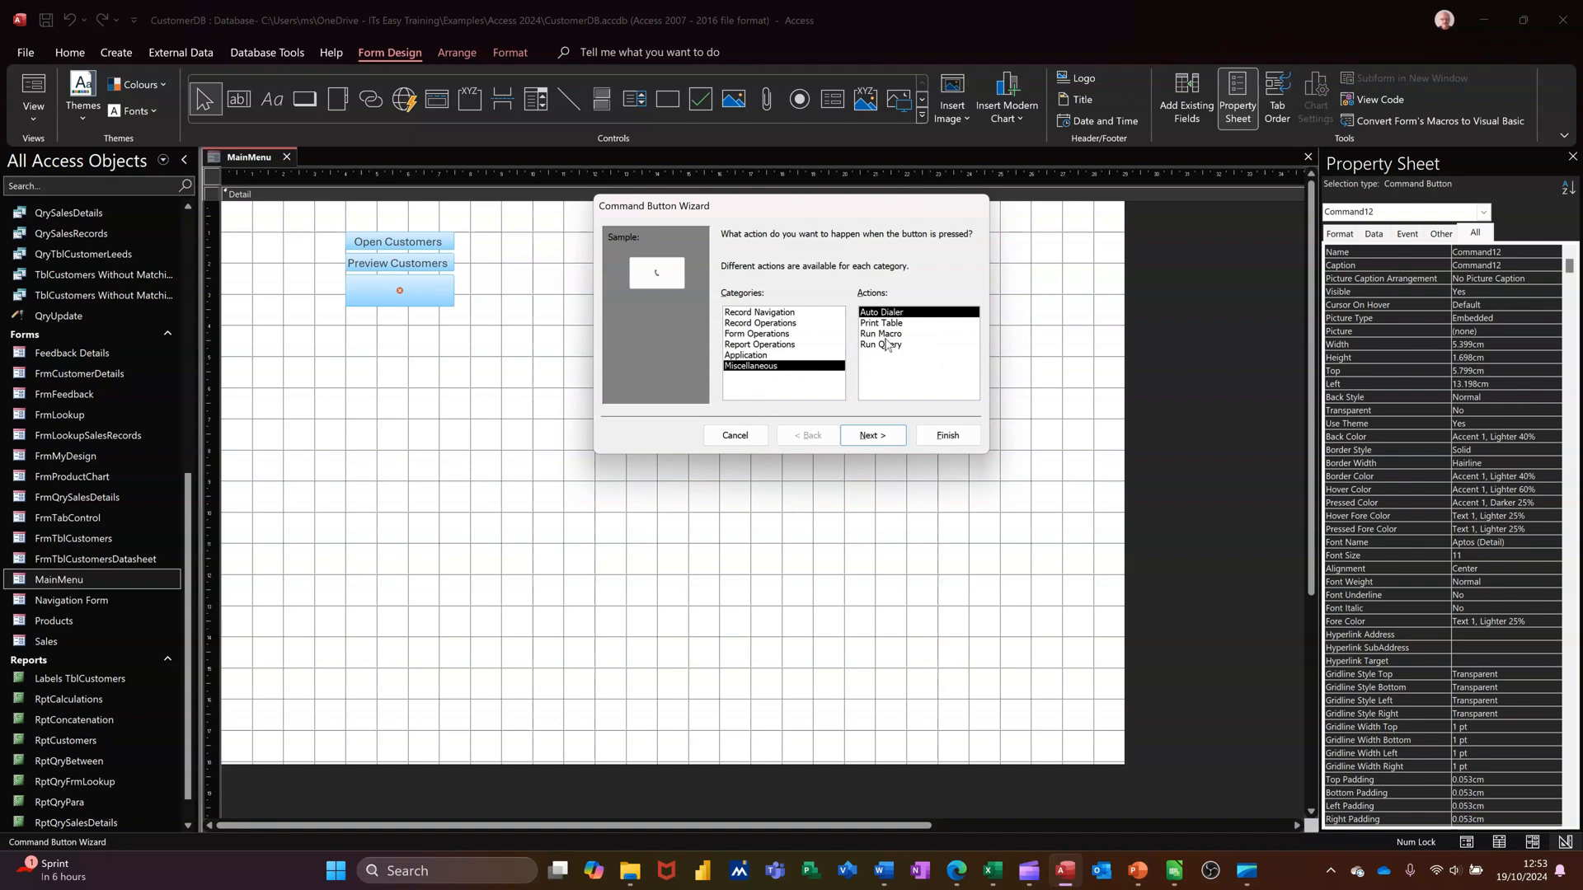
pyautogui.click(884, 334)
pyautogui.click(872, 436)
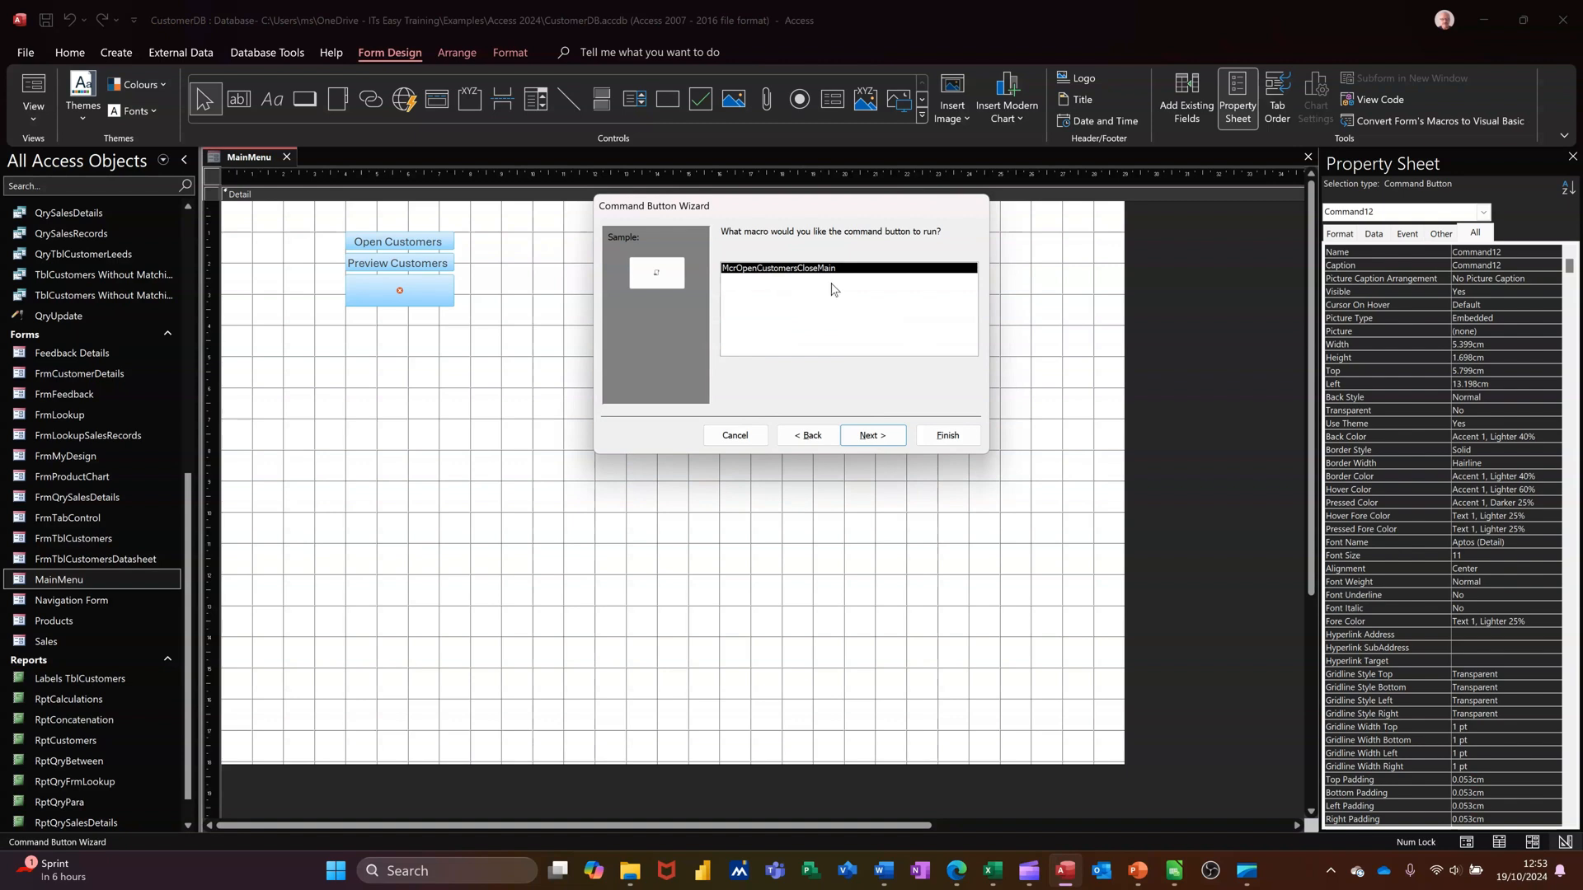
pyautogui.click(879, 437)
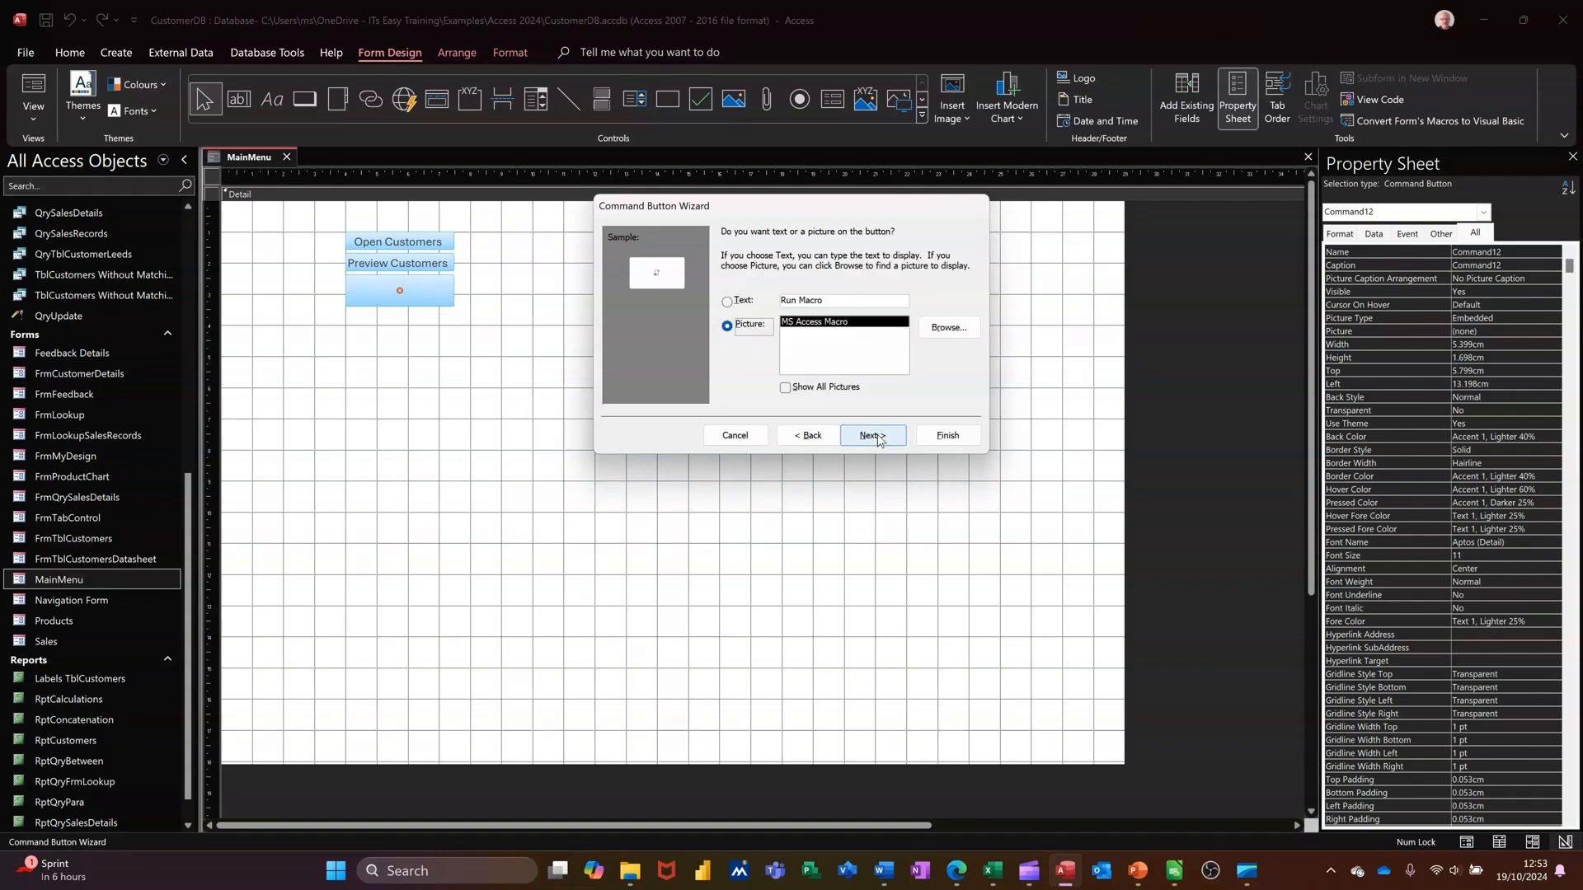
# Give the new command button the text Open Customers and finish the wizard with the default button name.
pyautogui.moveTo(827, 301); pyautogui.dragTo(779, 303)
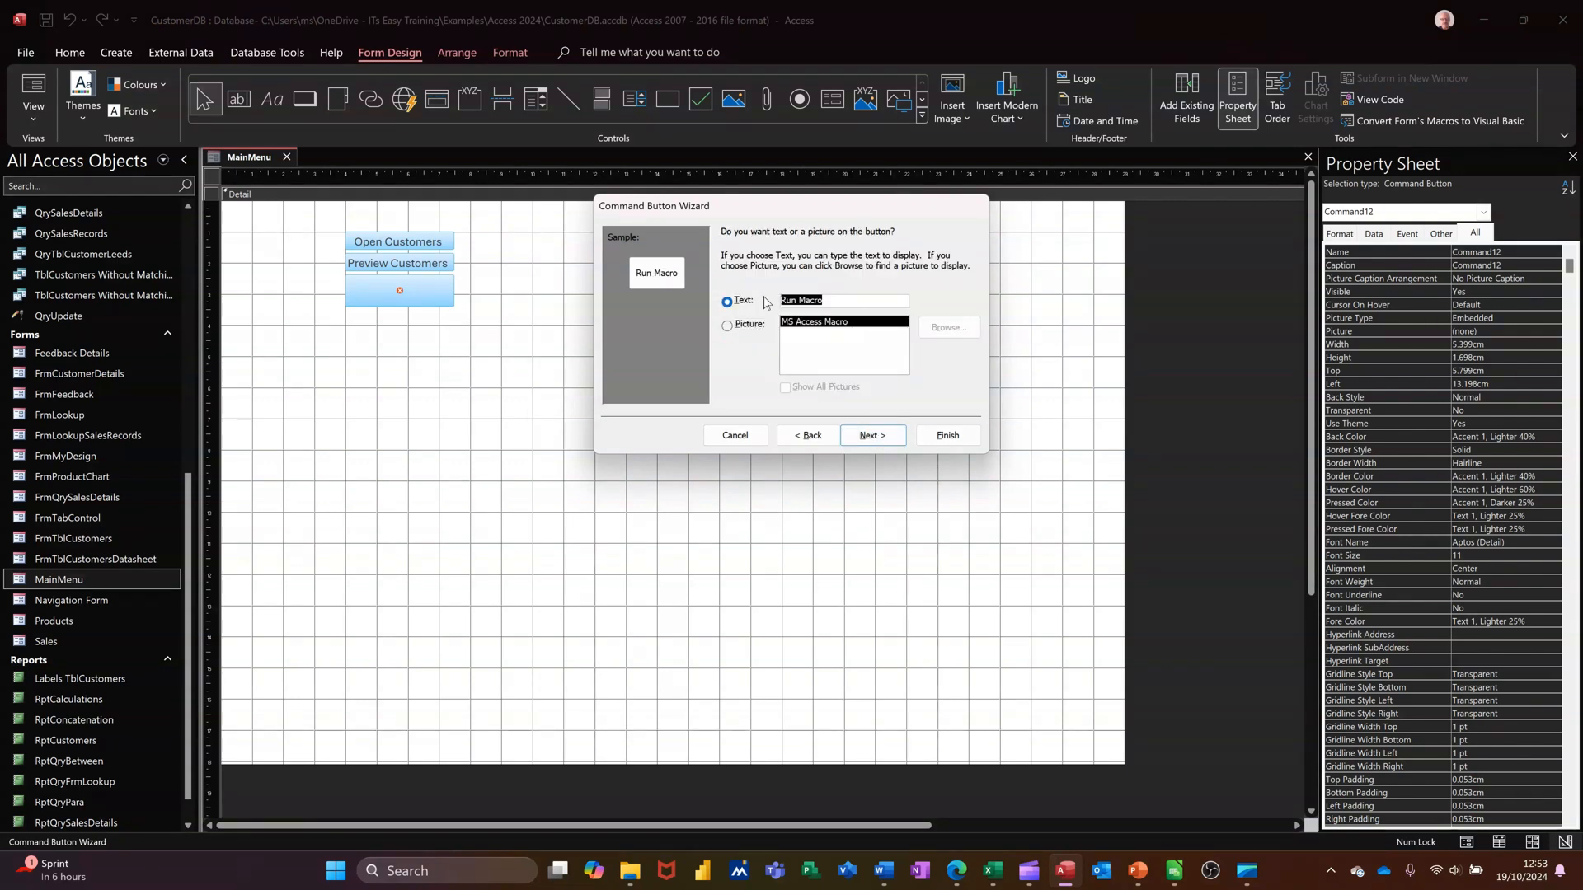
pyautogui.write('Open Customers')
pyautogui.click(874, 439)
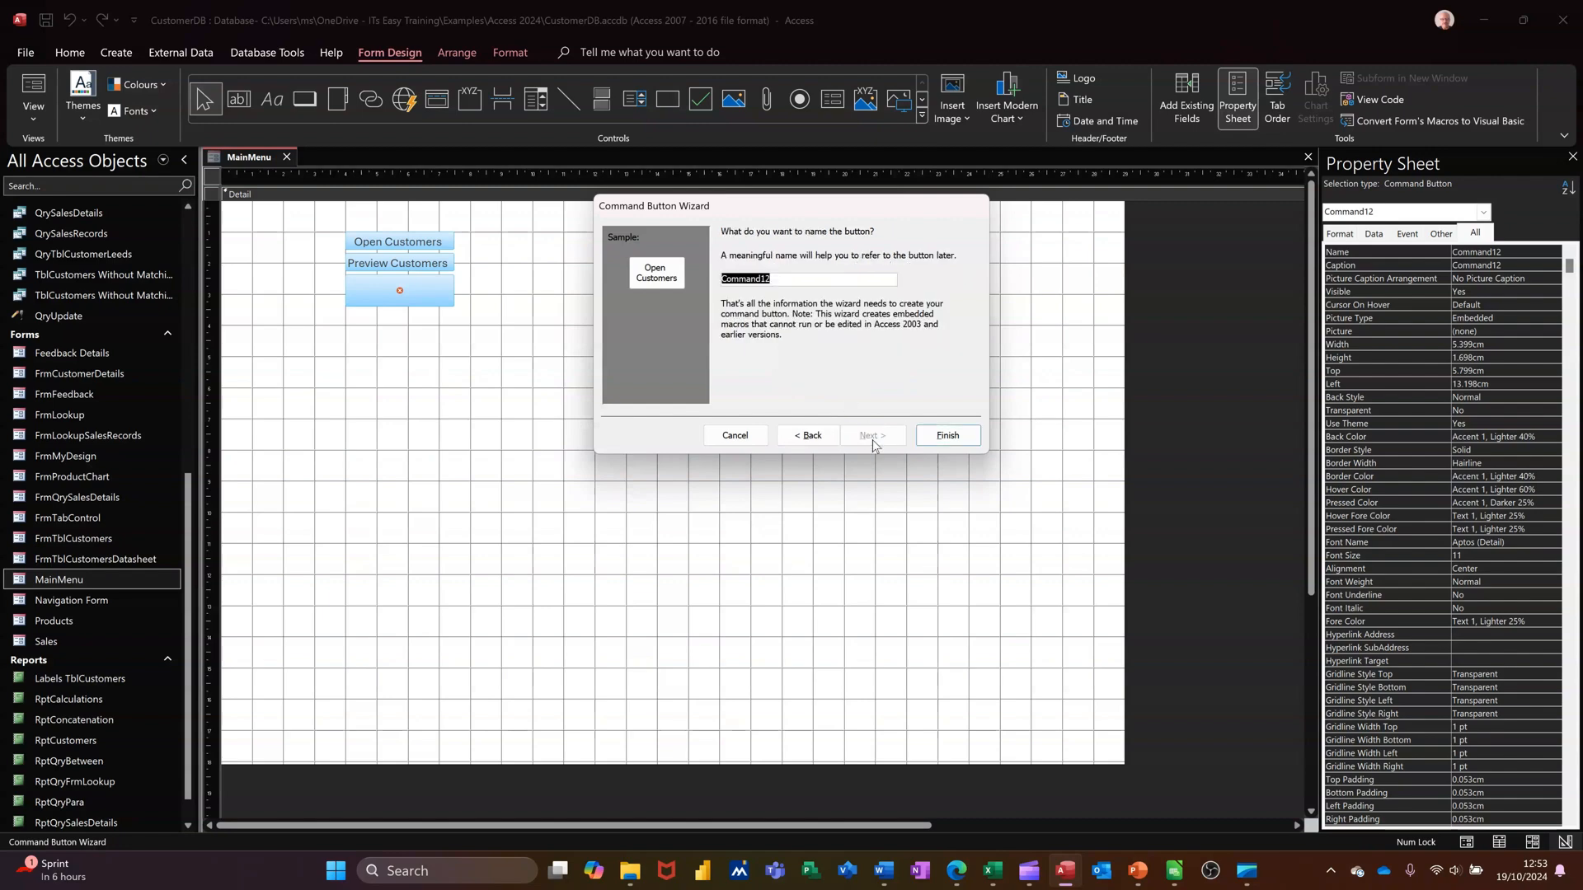
pyautogui.click(946, 435)
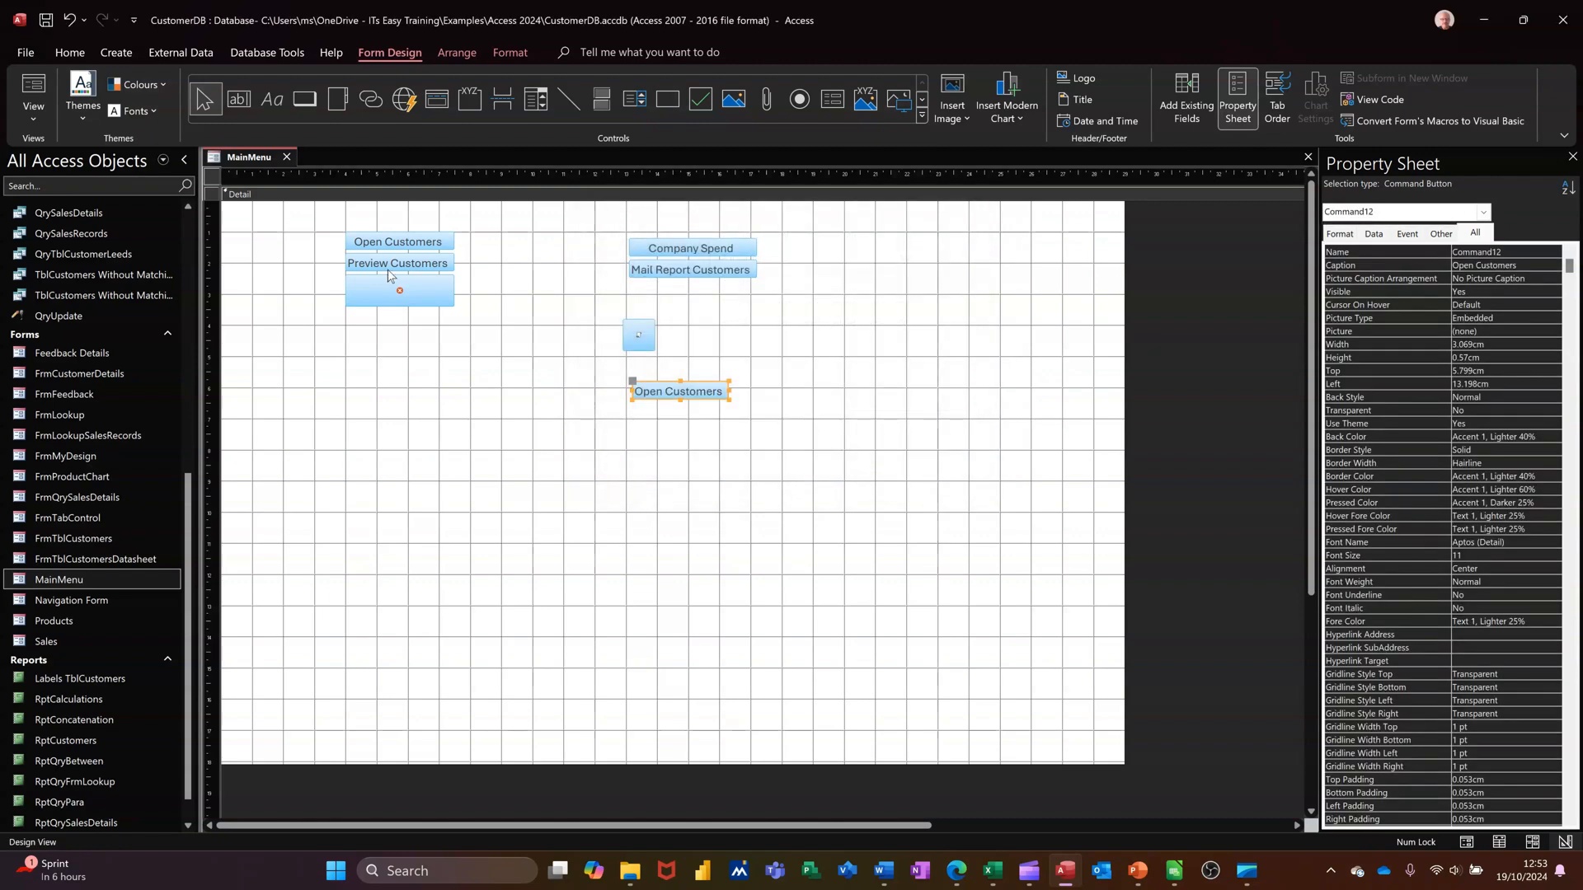
# Test the new Open Customers button on MainMenu in Form View, and close the customer details form.
pyautogui.click(49, 103)
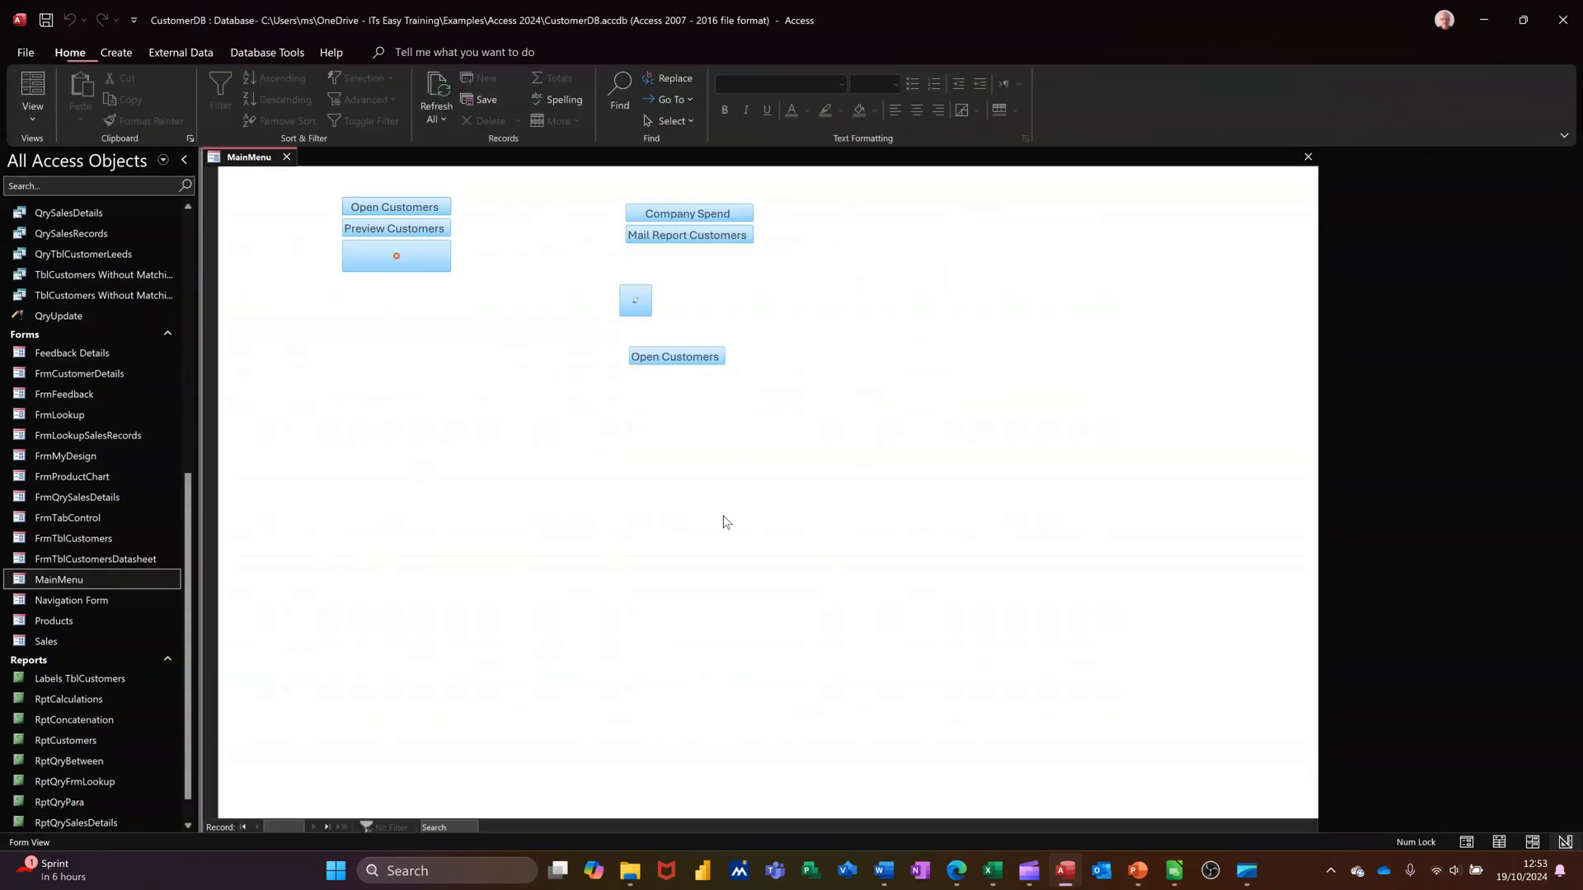
pyautogui.click(669, 361)
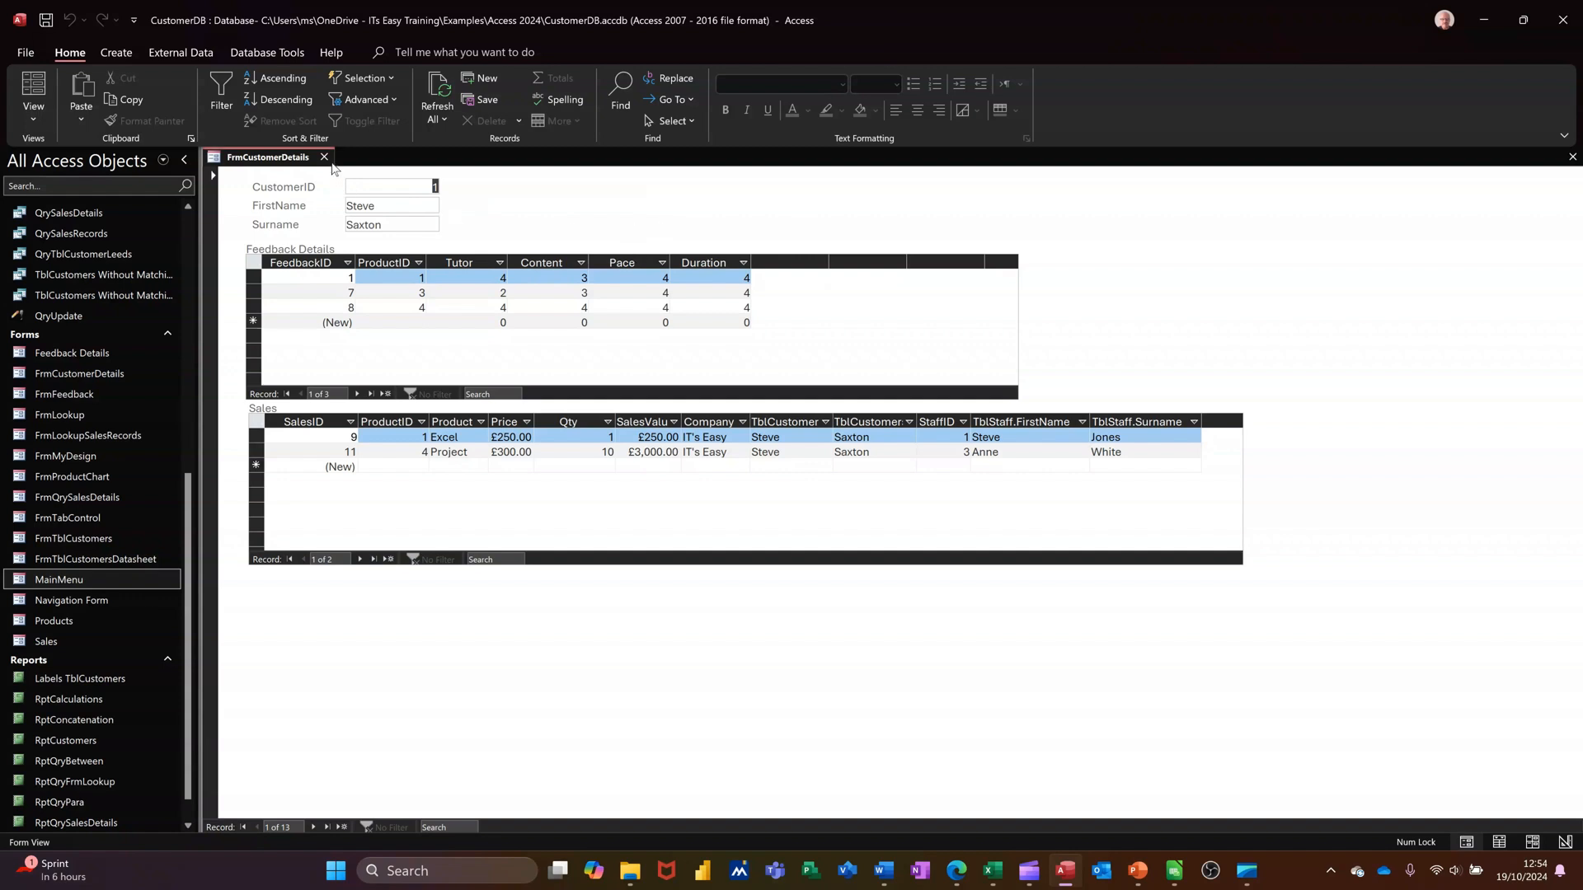
pyautogui.click(325, 158)
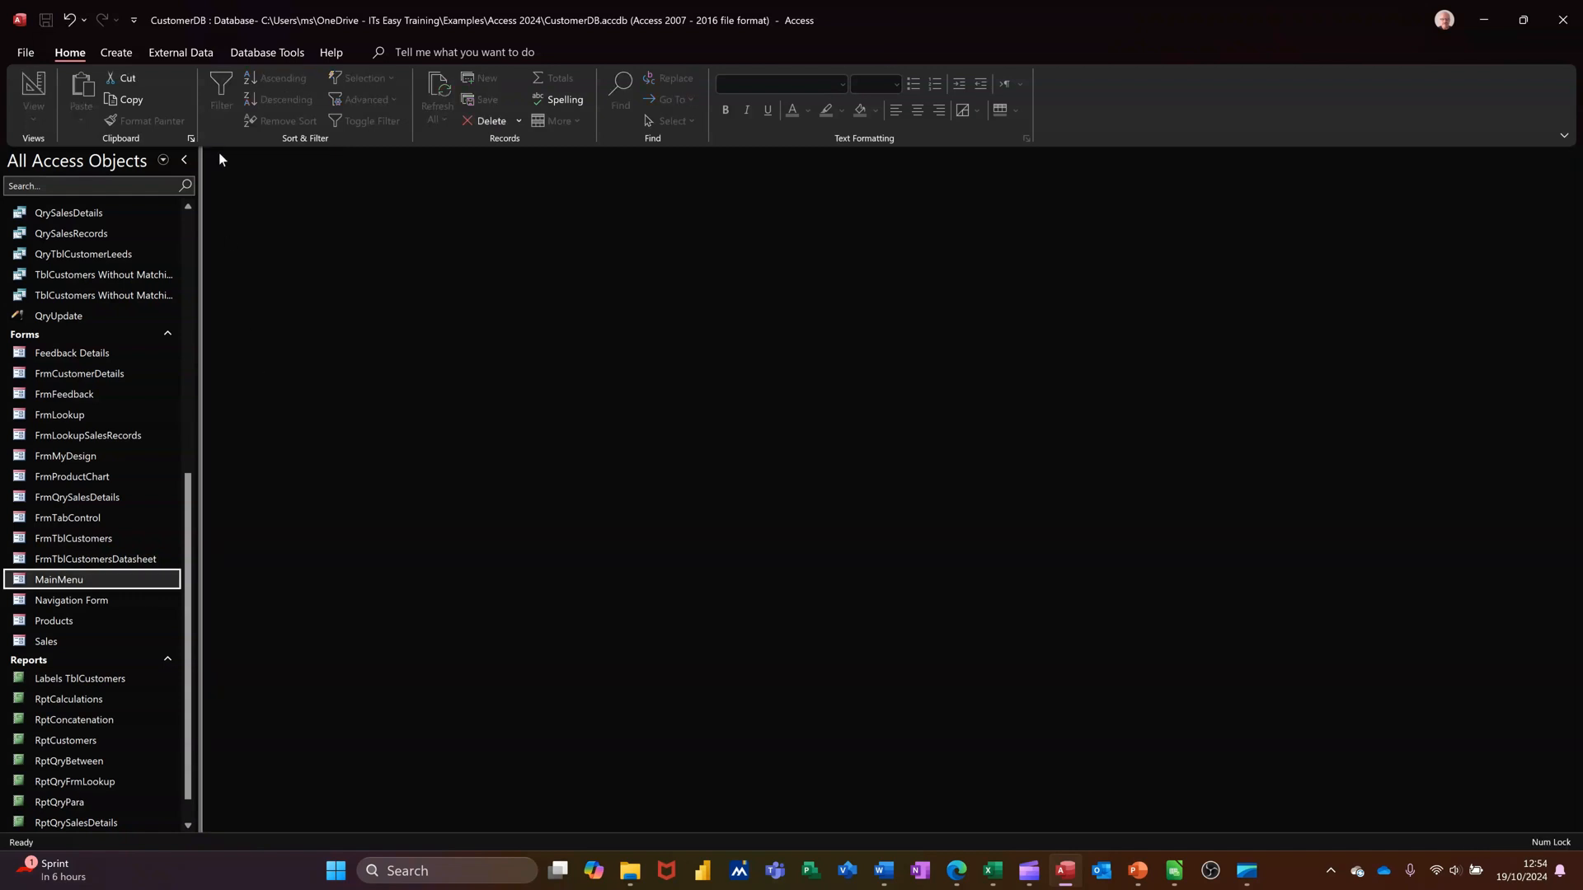
# Create a new macro with an OpenForm action that opens the MainMenu form.
pyautogui.click(121, 59)
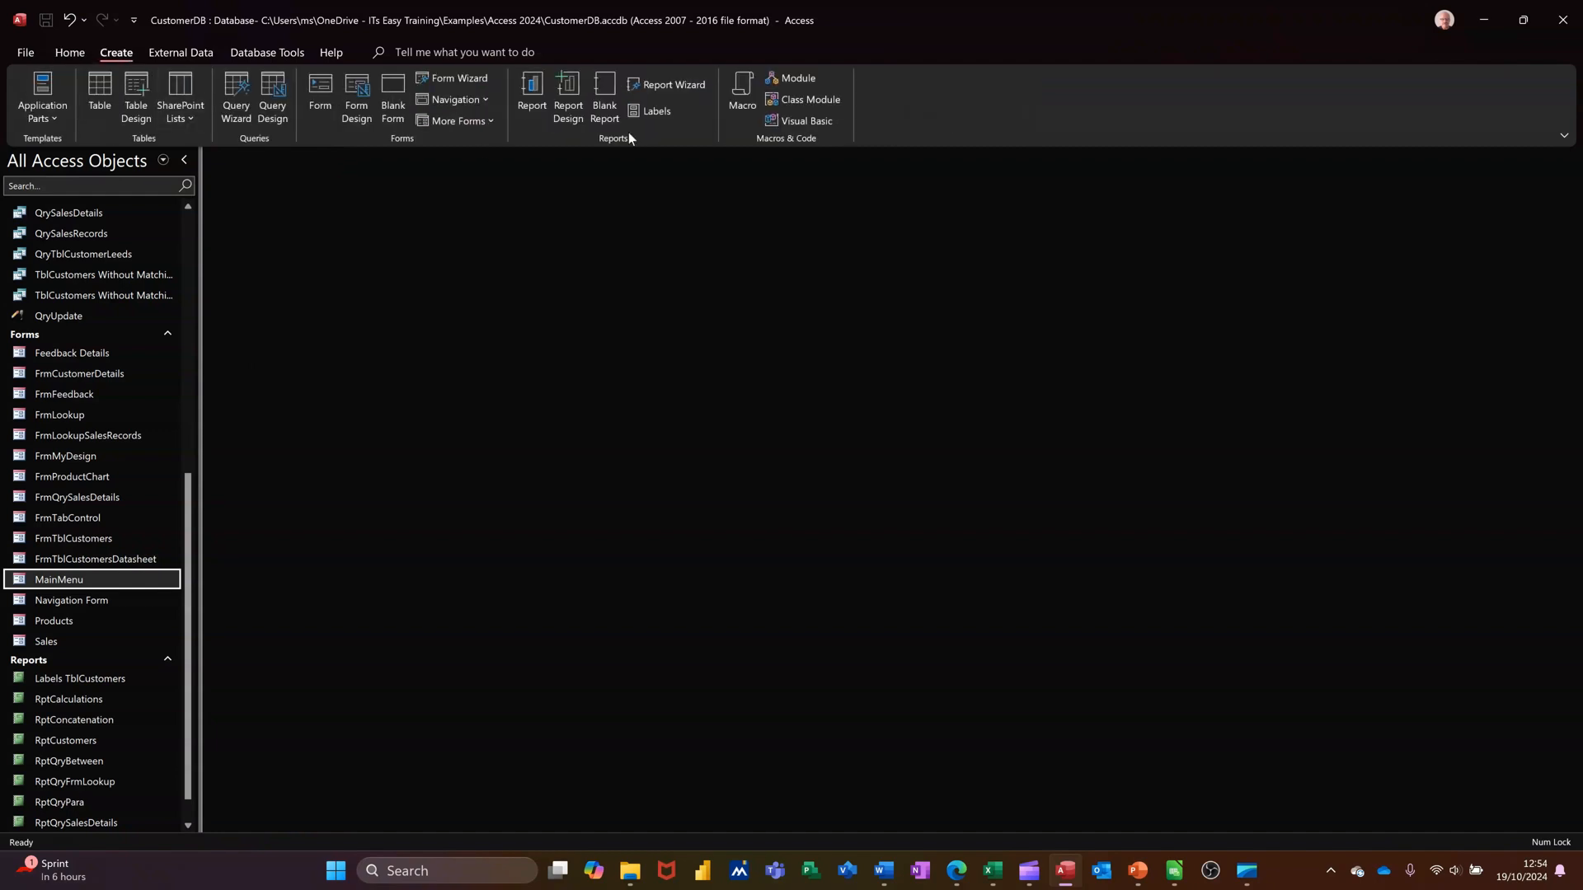
pyautogui.click(734, 87)
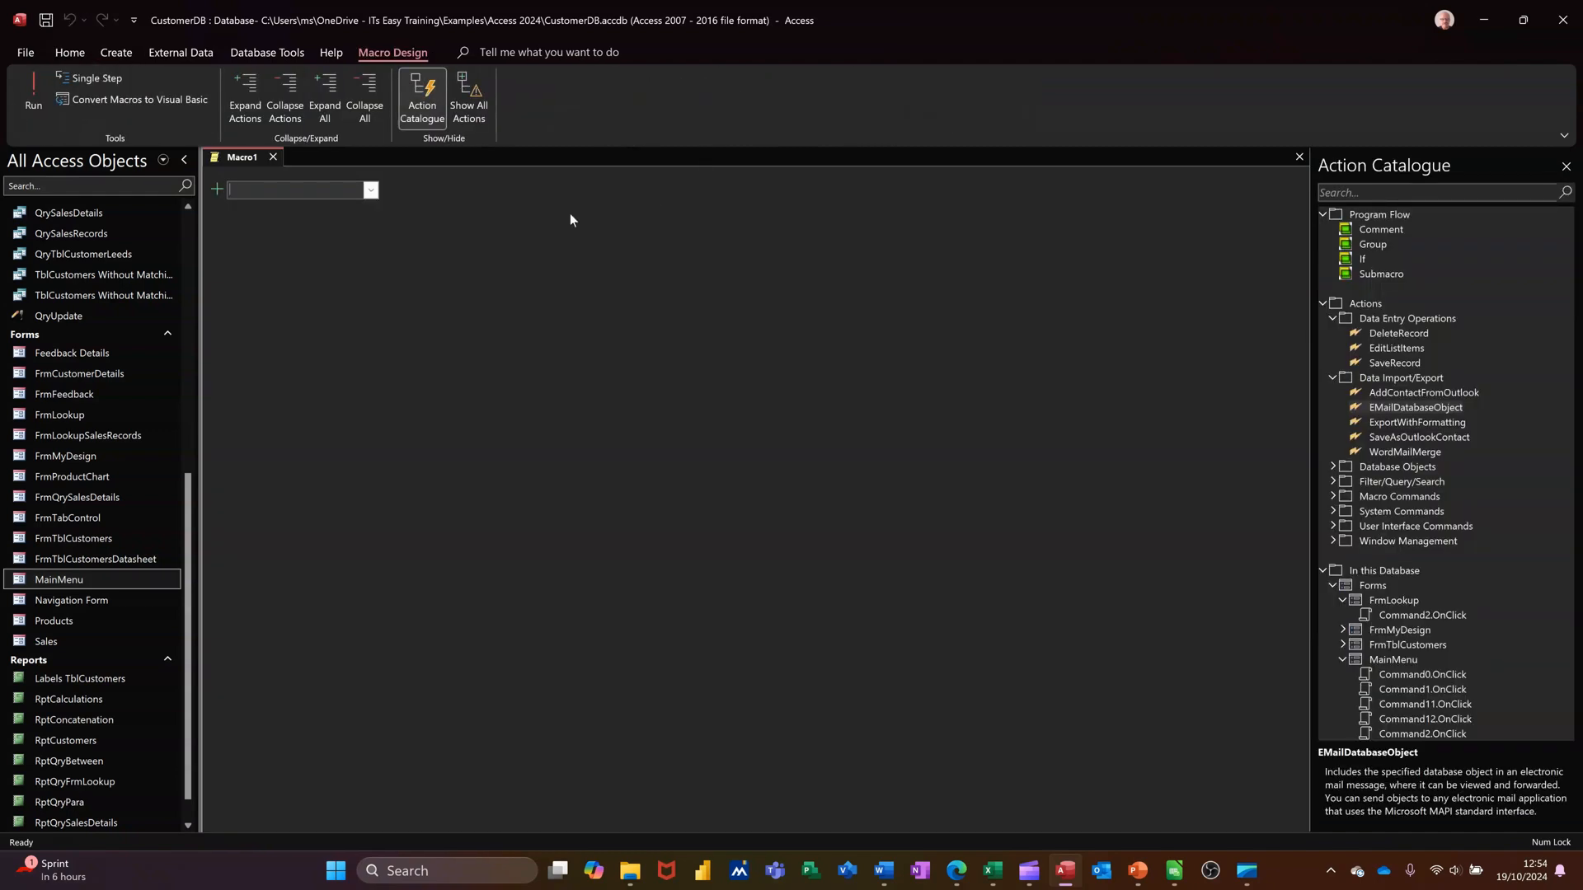
pyautogui.write('Open')
pyautogui.press('Return')
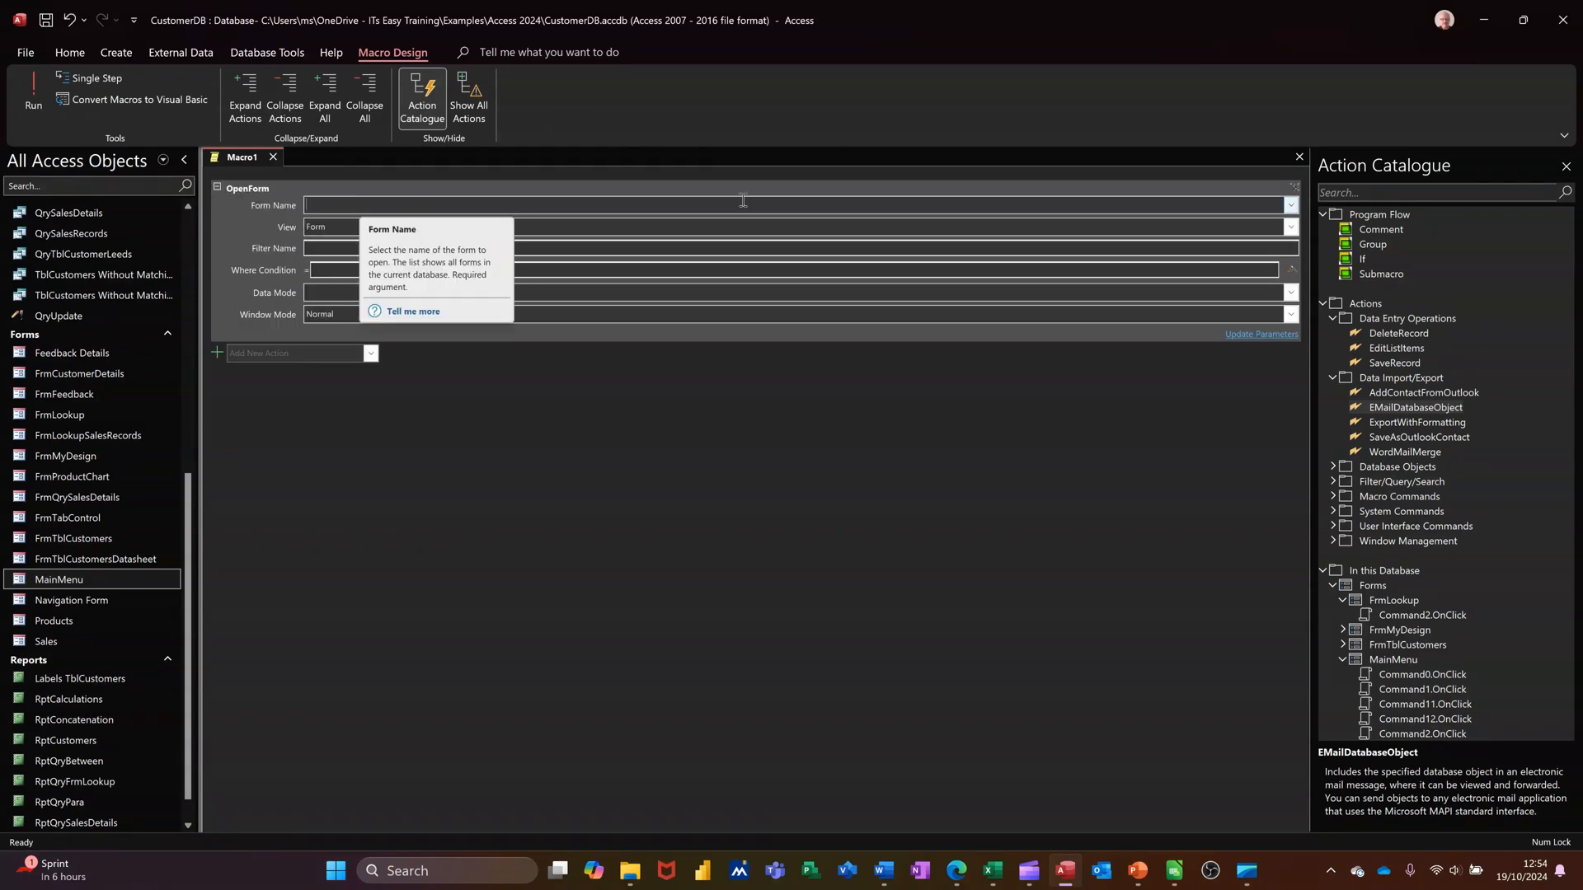
pyautogui.click(1291, 206)
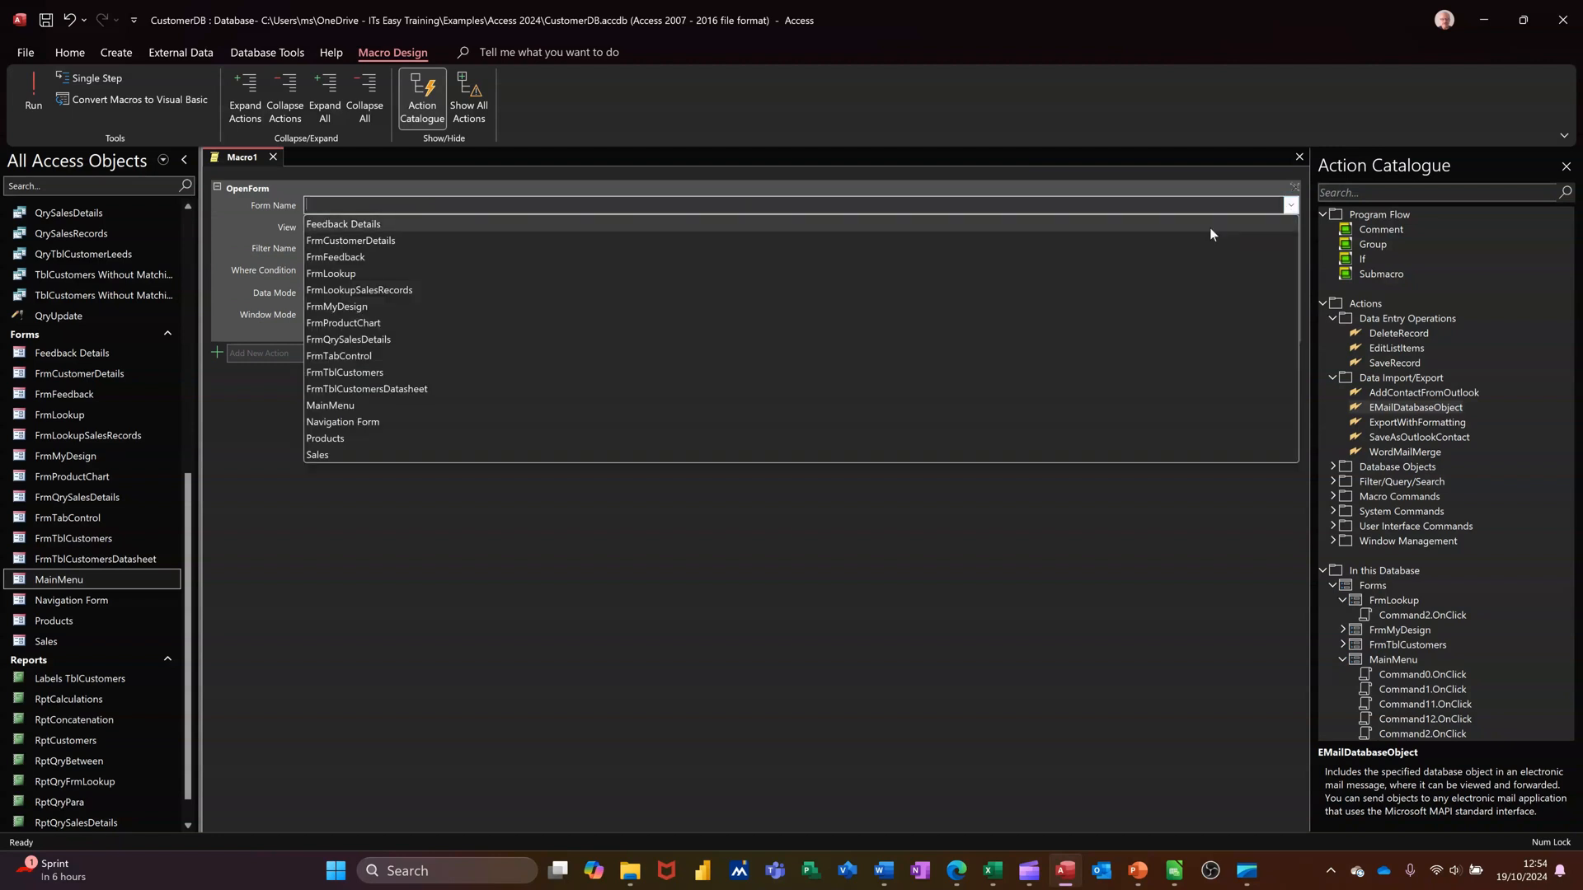
pyautogui.click(501, 404)
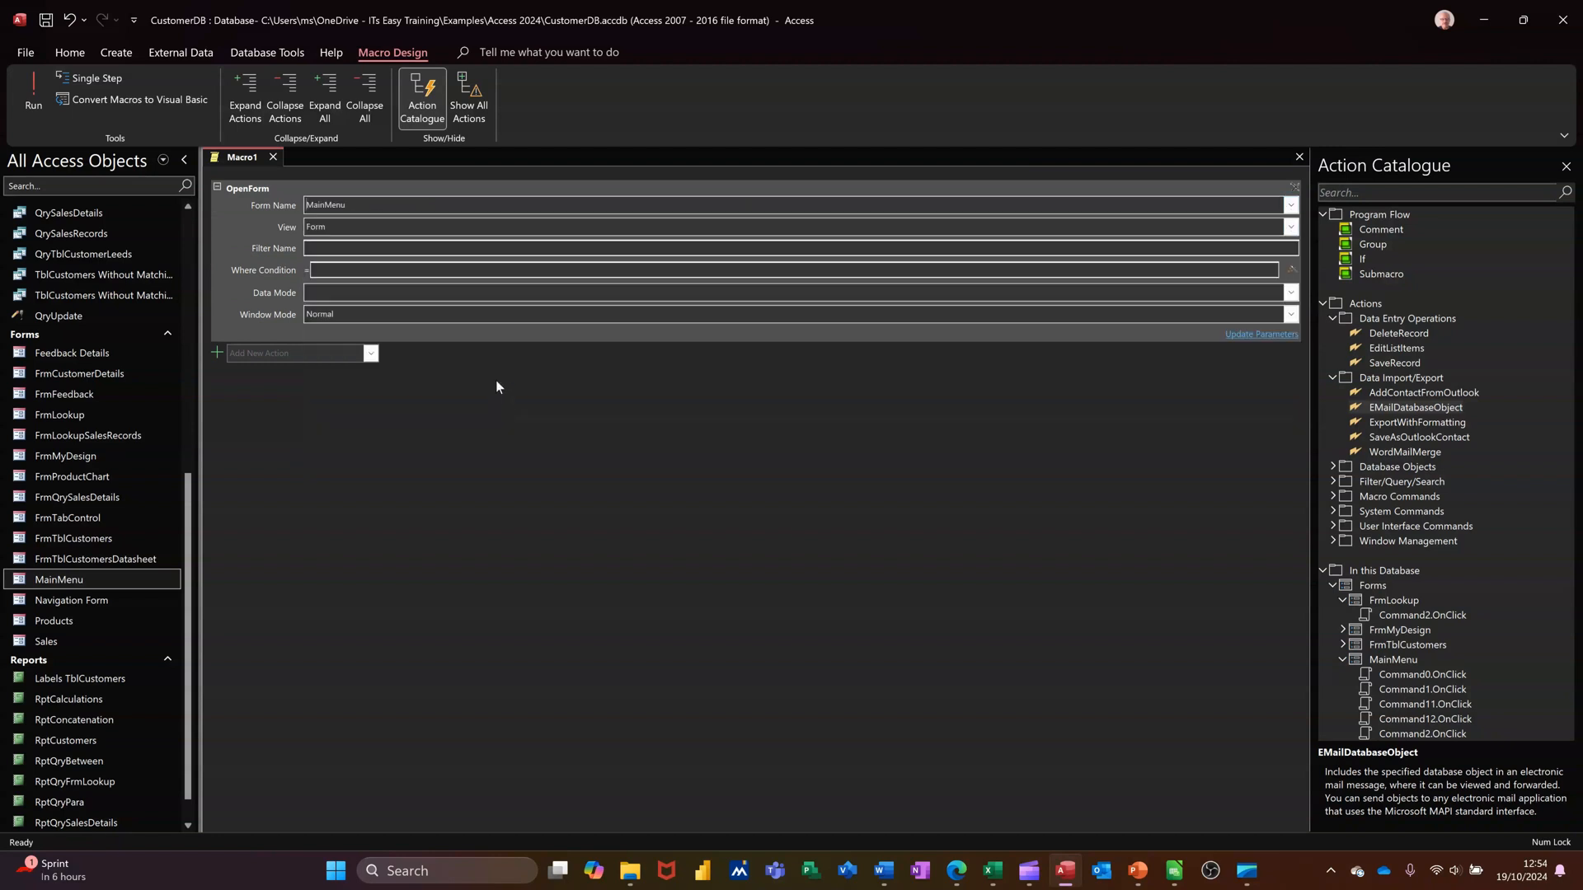
pyautogui.click(334, 356)
pyautogui.write('CloseDatabase')
pyautogui.click(372, 355)
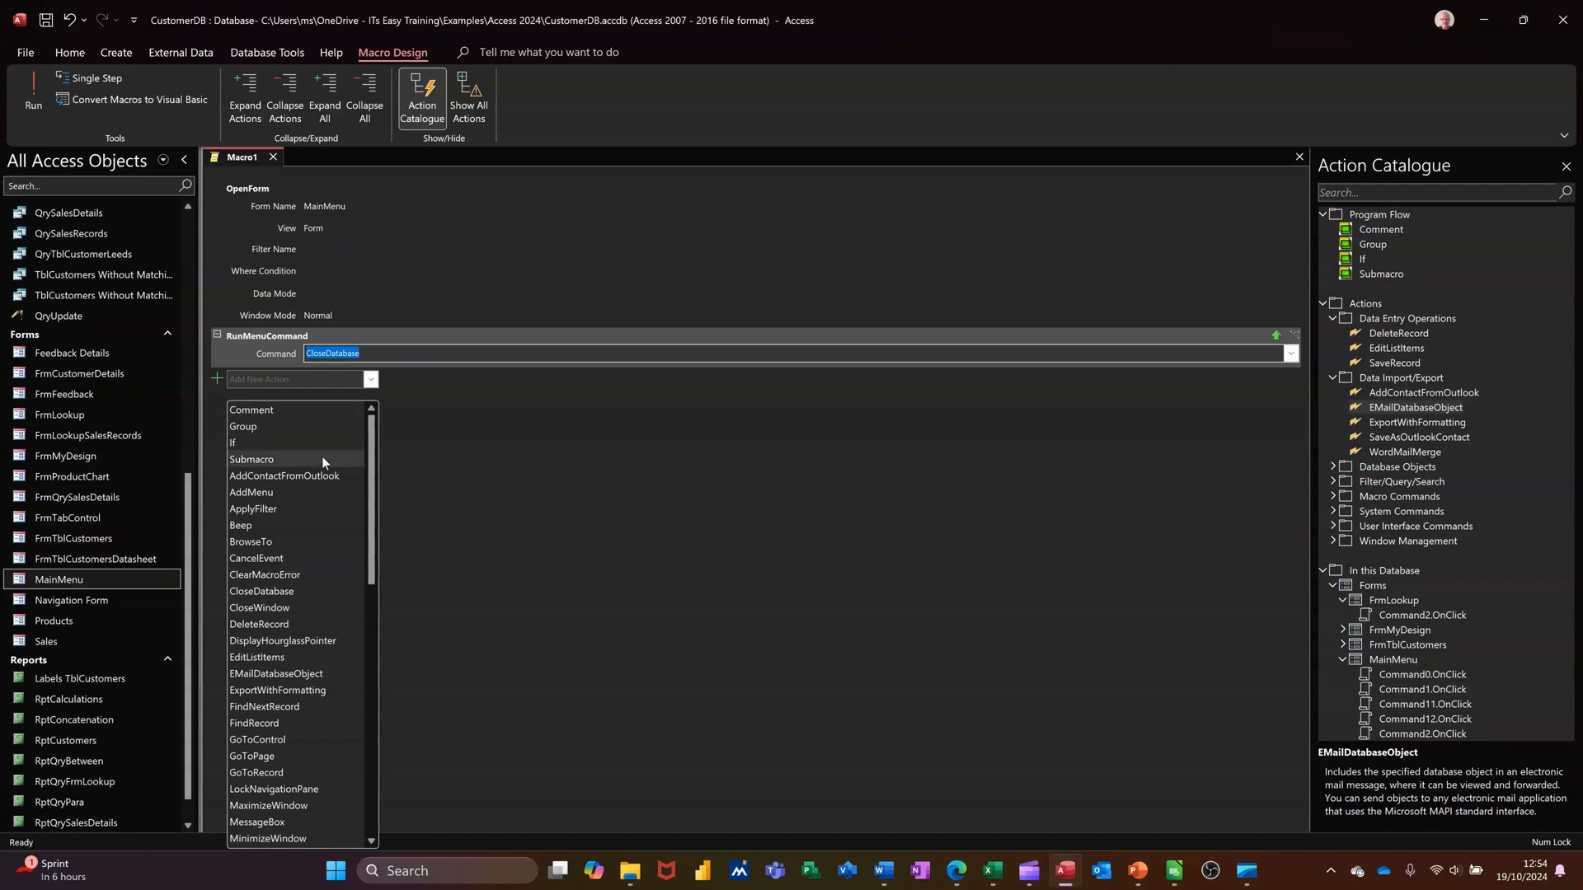
pyautogui.click(1295, 335)
pyautogui.click(1295, 334)
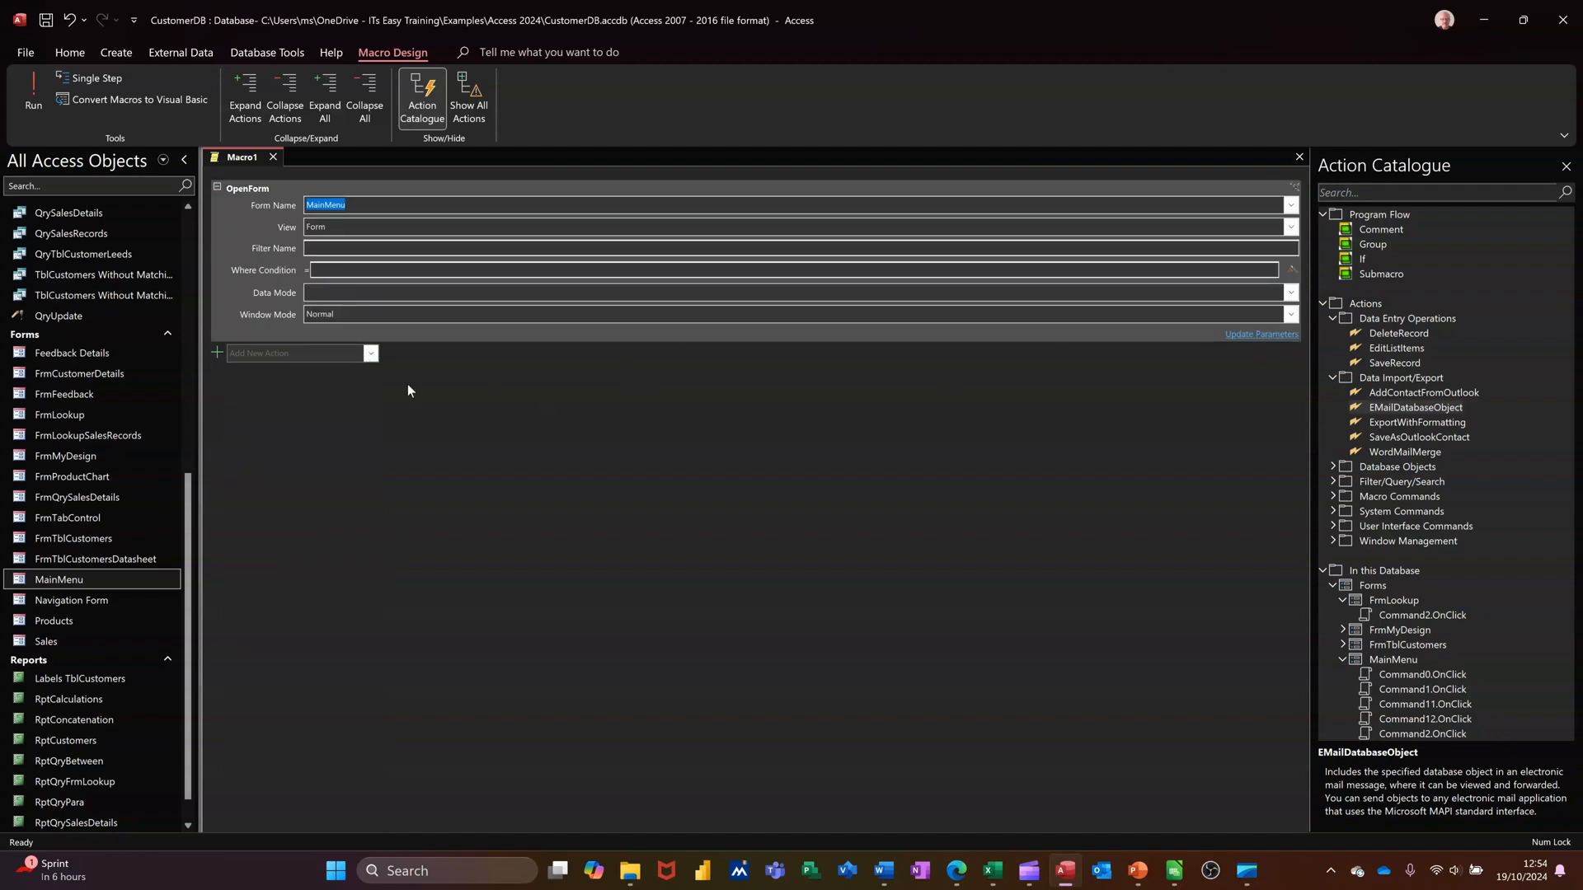
# Add a CloseWindow action after the OpenForm action and remove the mistakenly added CloseDatabase menu command.
pyautogui.click(336, 355)
pyautogui.write('CloseDatabase')
pyautogui.click(370, 355)
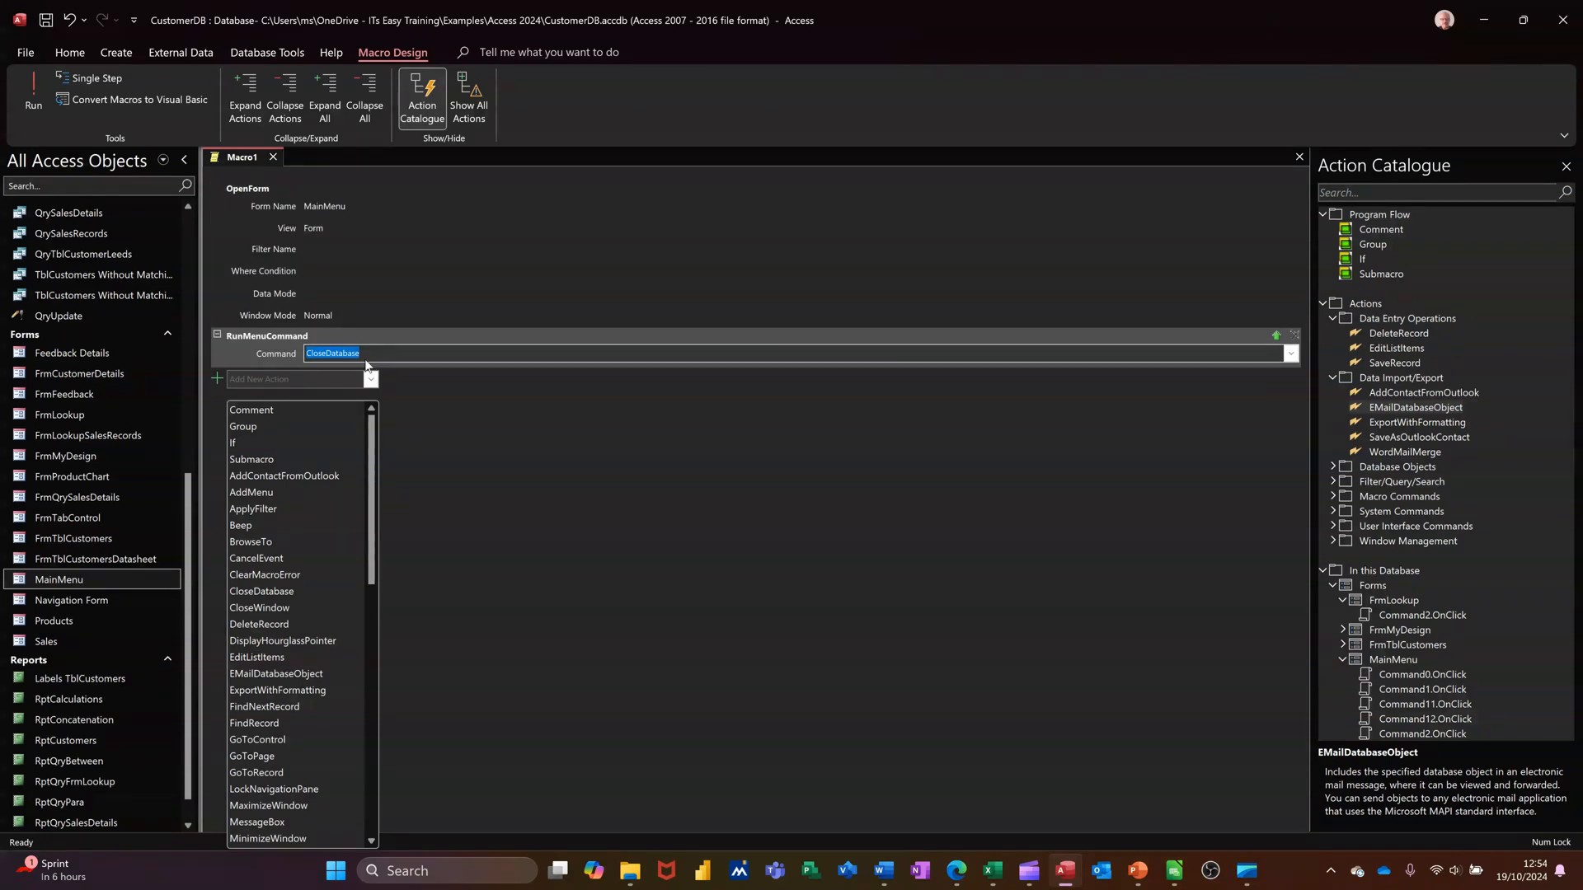
pyautogui.click(285, 608)
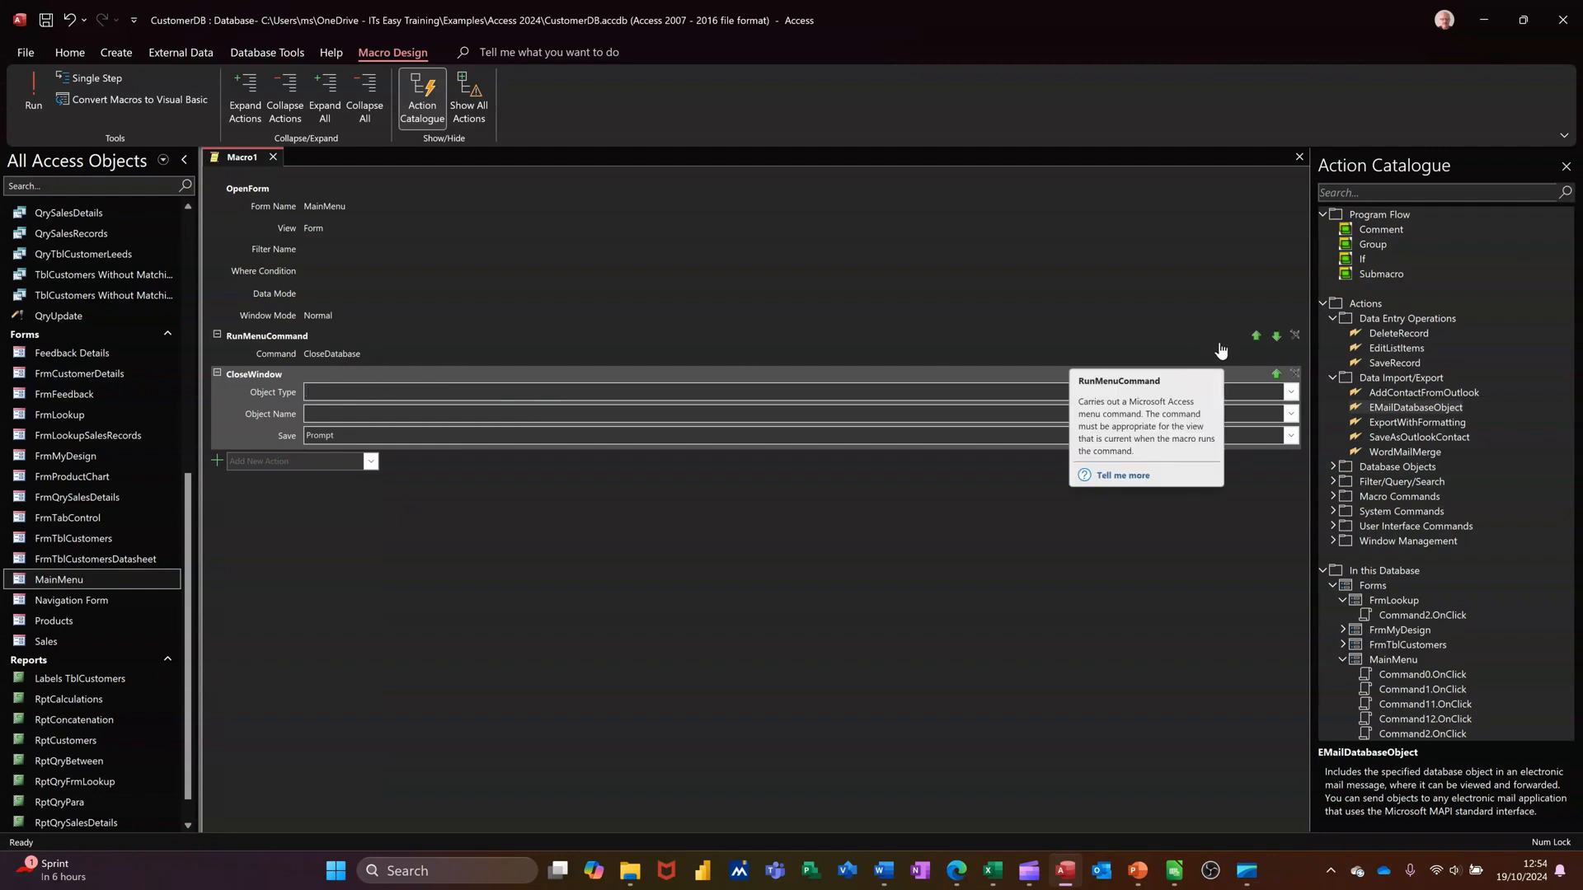
pyautogui.click(1294, 335)
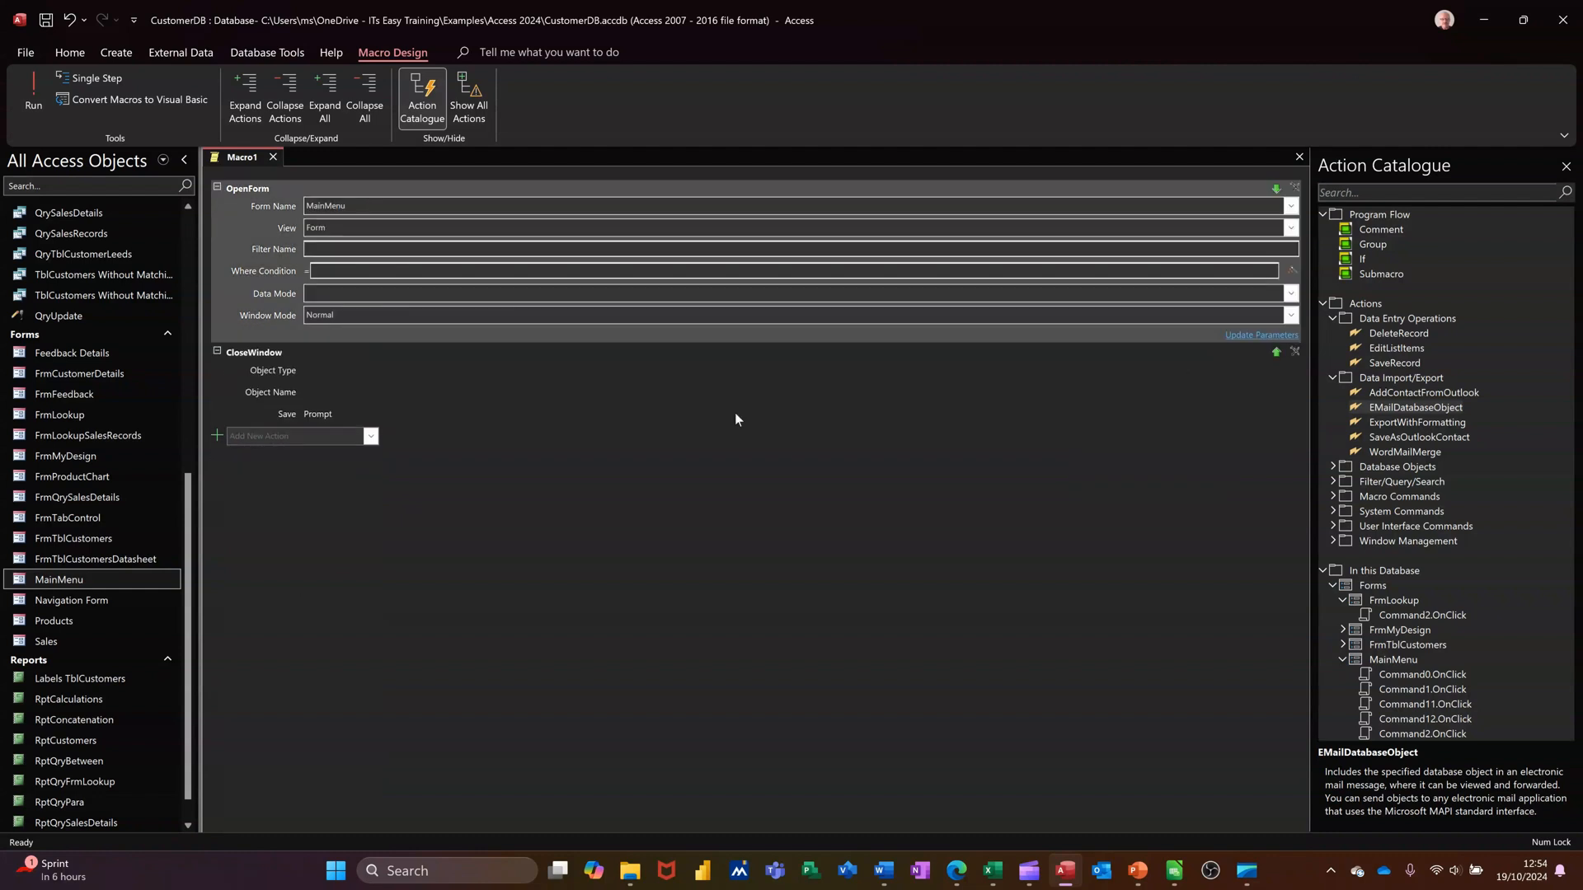
# Set the CloseWindow action's object type to Form and its object name to FrmCustomerDetails.
pyautogui.click(315, 381)
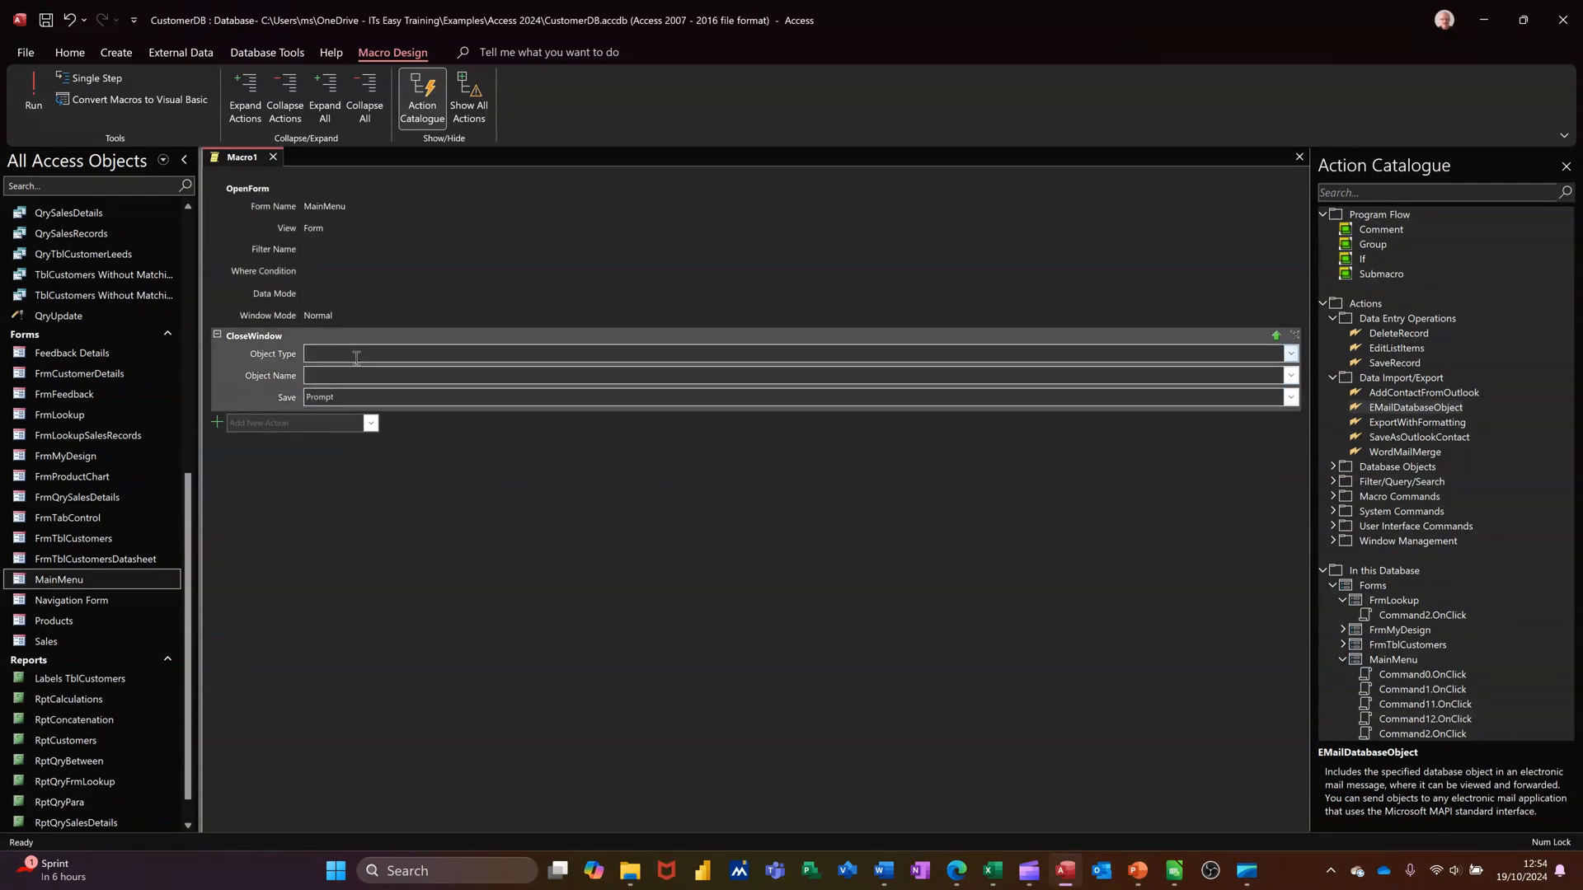
pyautogui.click(1291, 354)
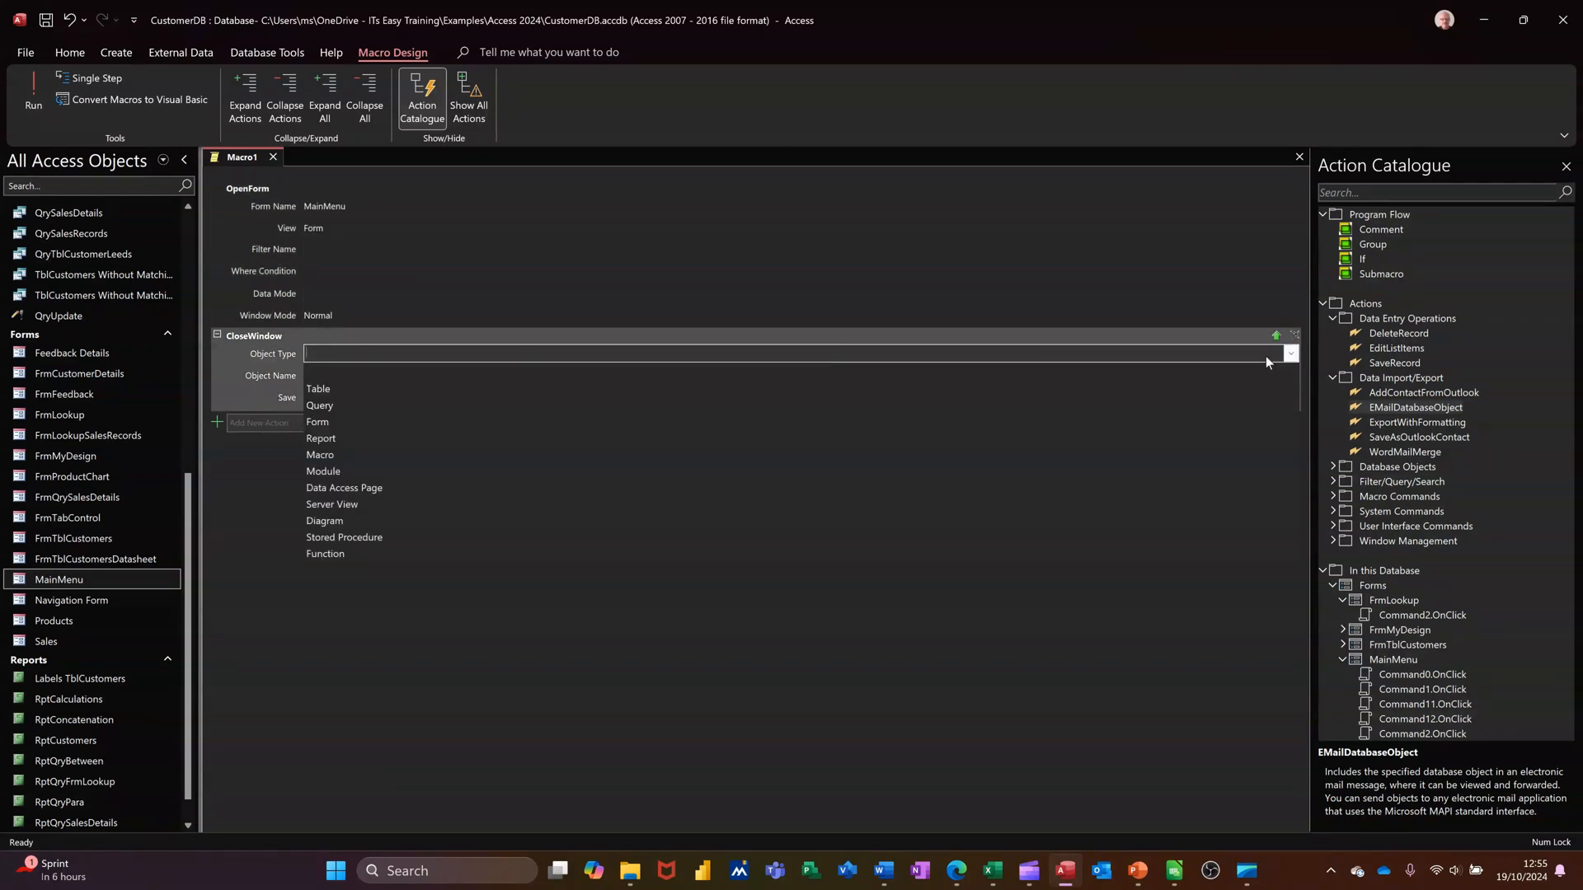
pyautogui.click(383, 422)
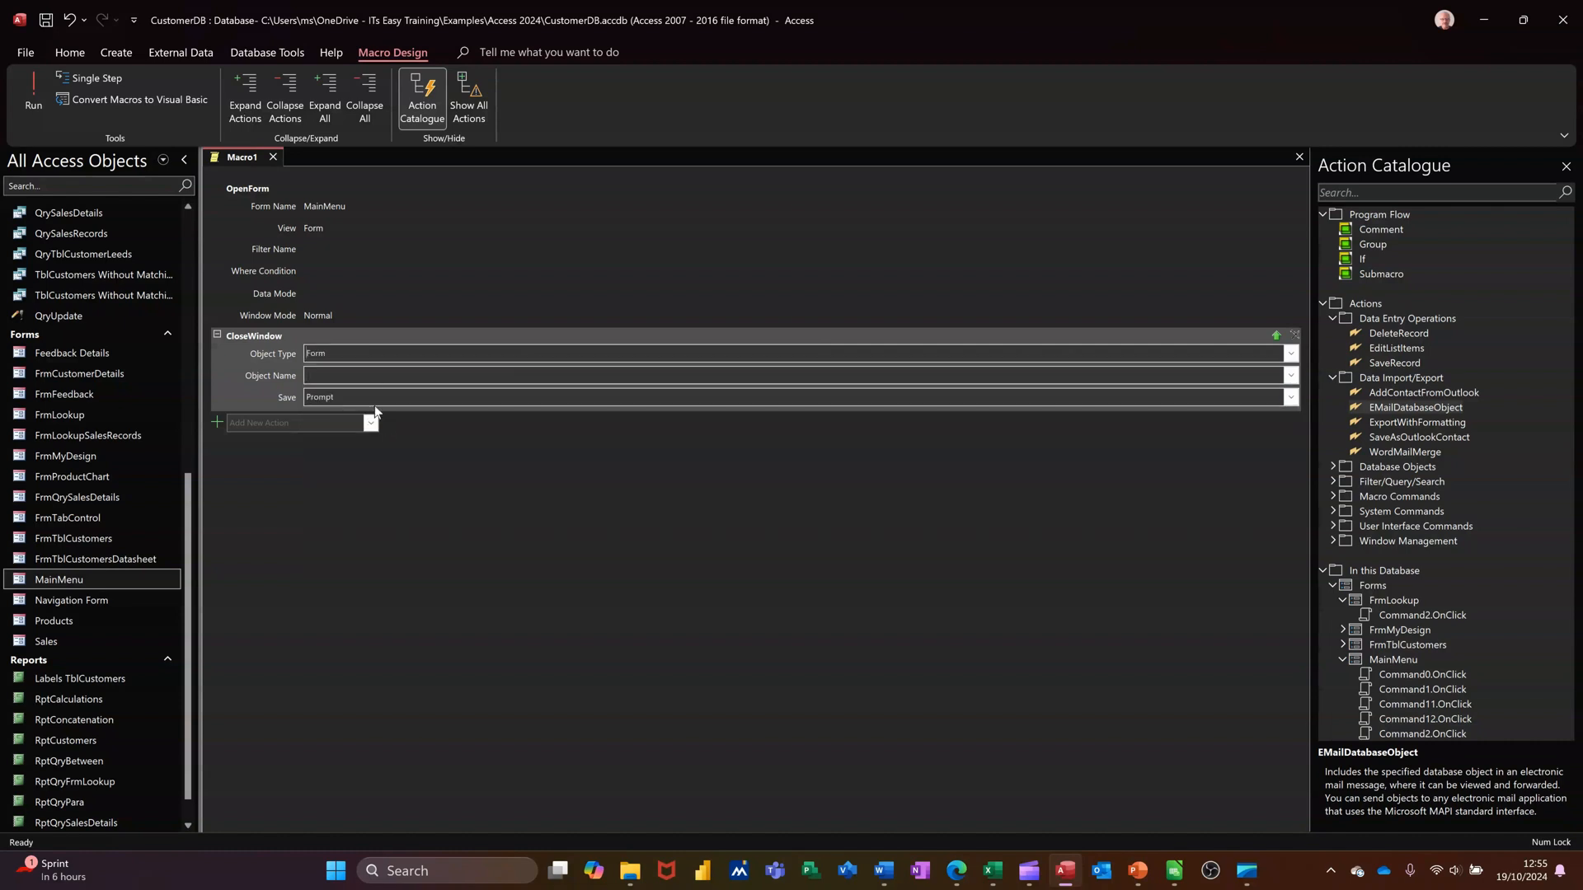
pyautogui.click(1290, 376)
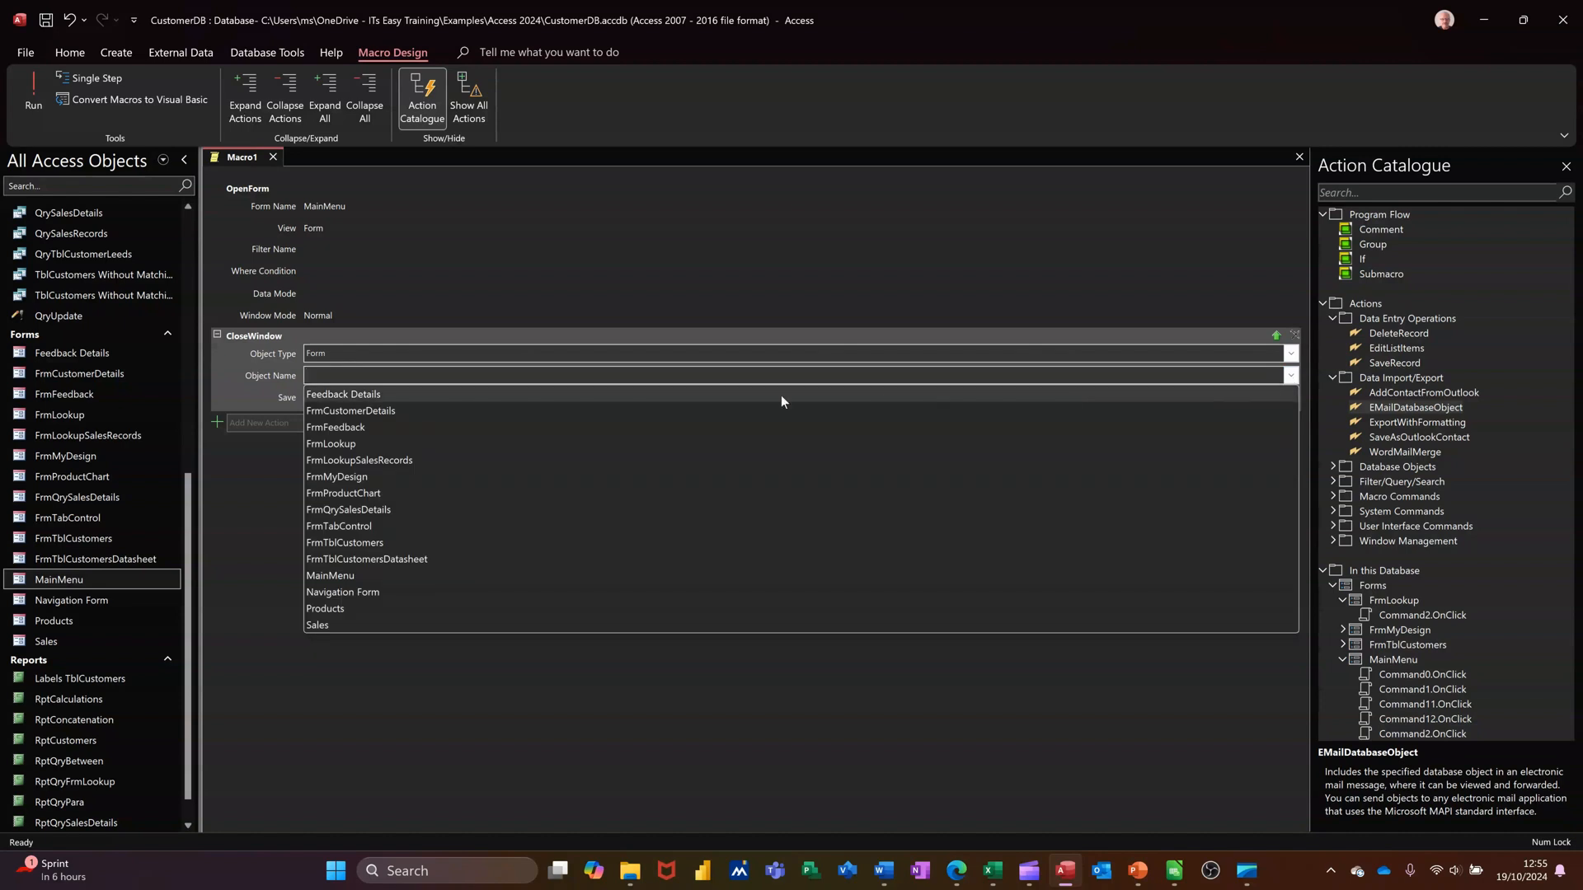
pyautogui.click(493, 412)
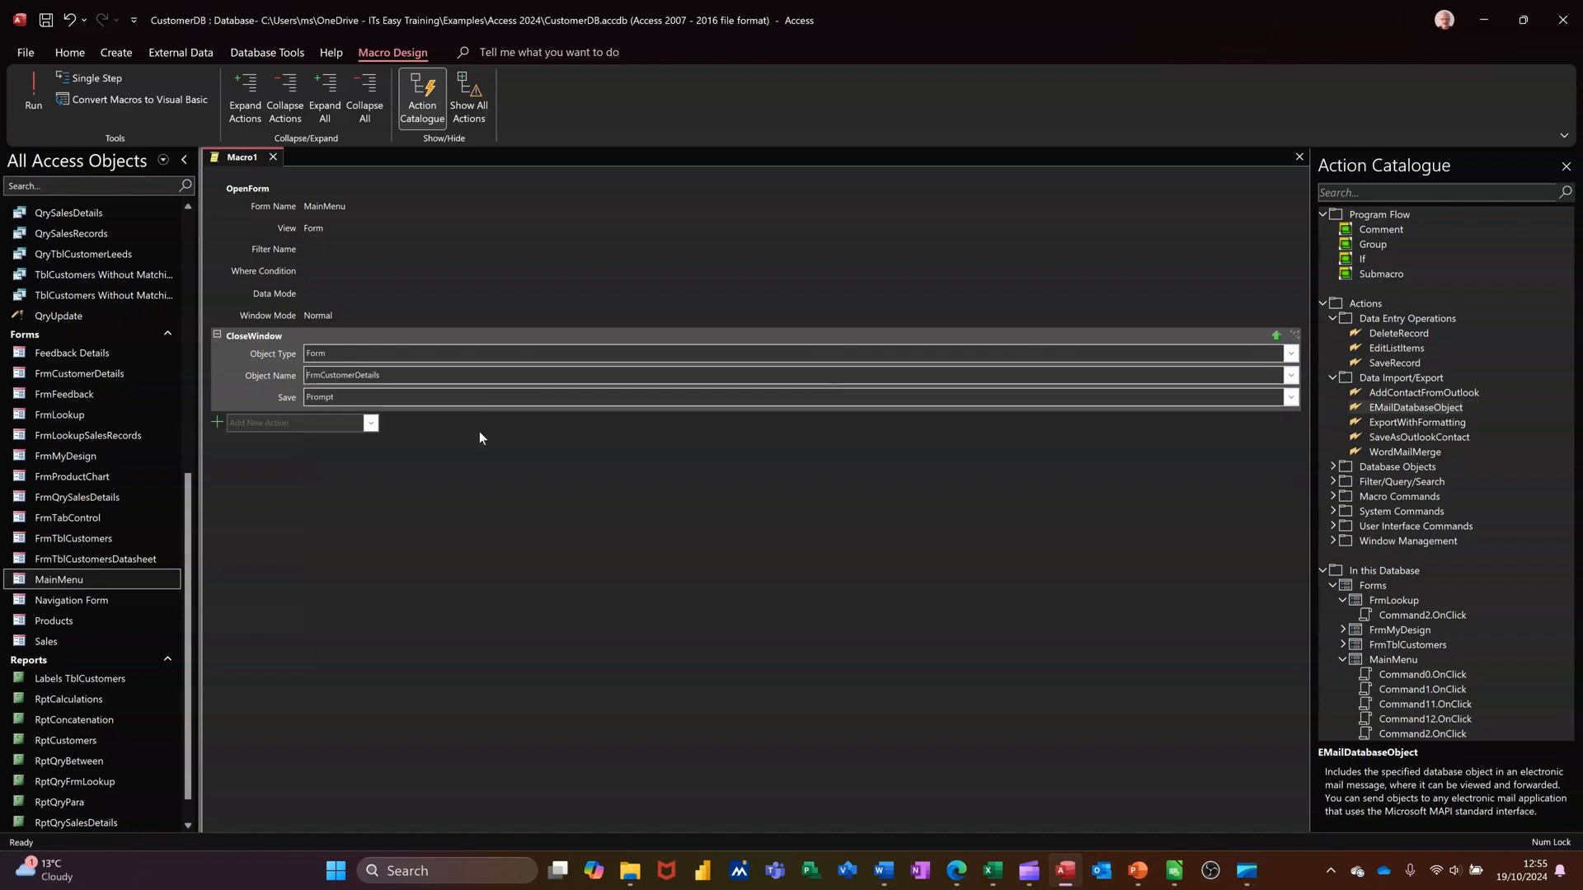
# Save the macro as McrOpenMainCloseCustomers and close it.
pyautogui.click(46, 20)
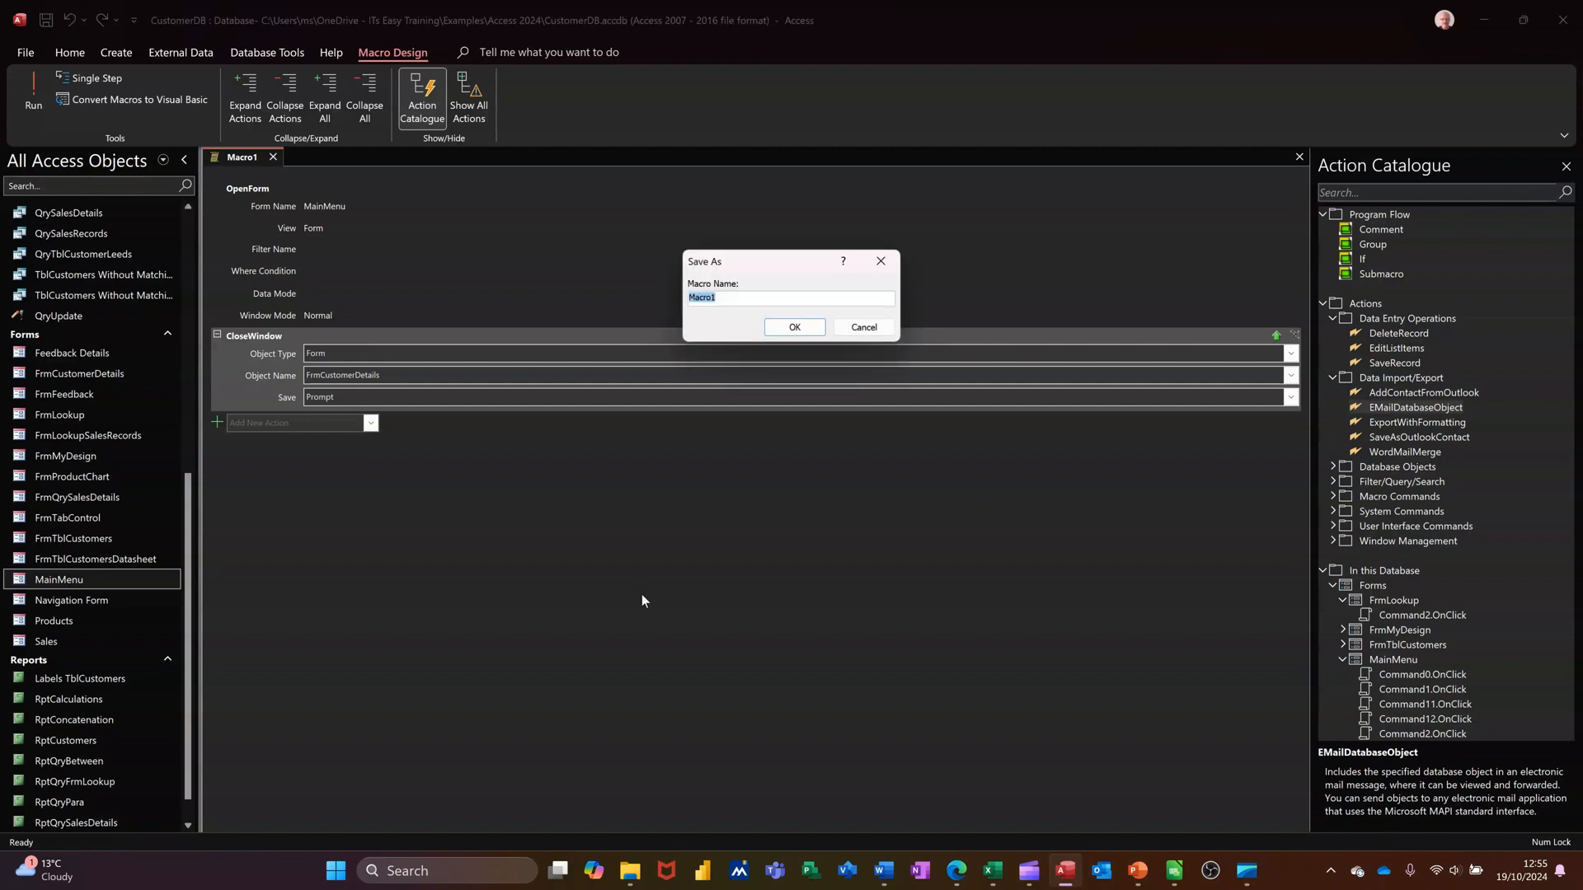
pyautogui.write('McrOp')
pyautogui.write('enMainCloseCustomers')
pyautogui.click(795, 328)
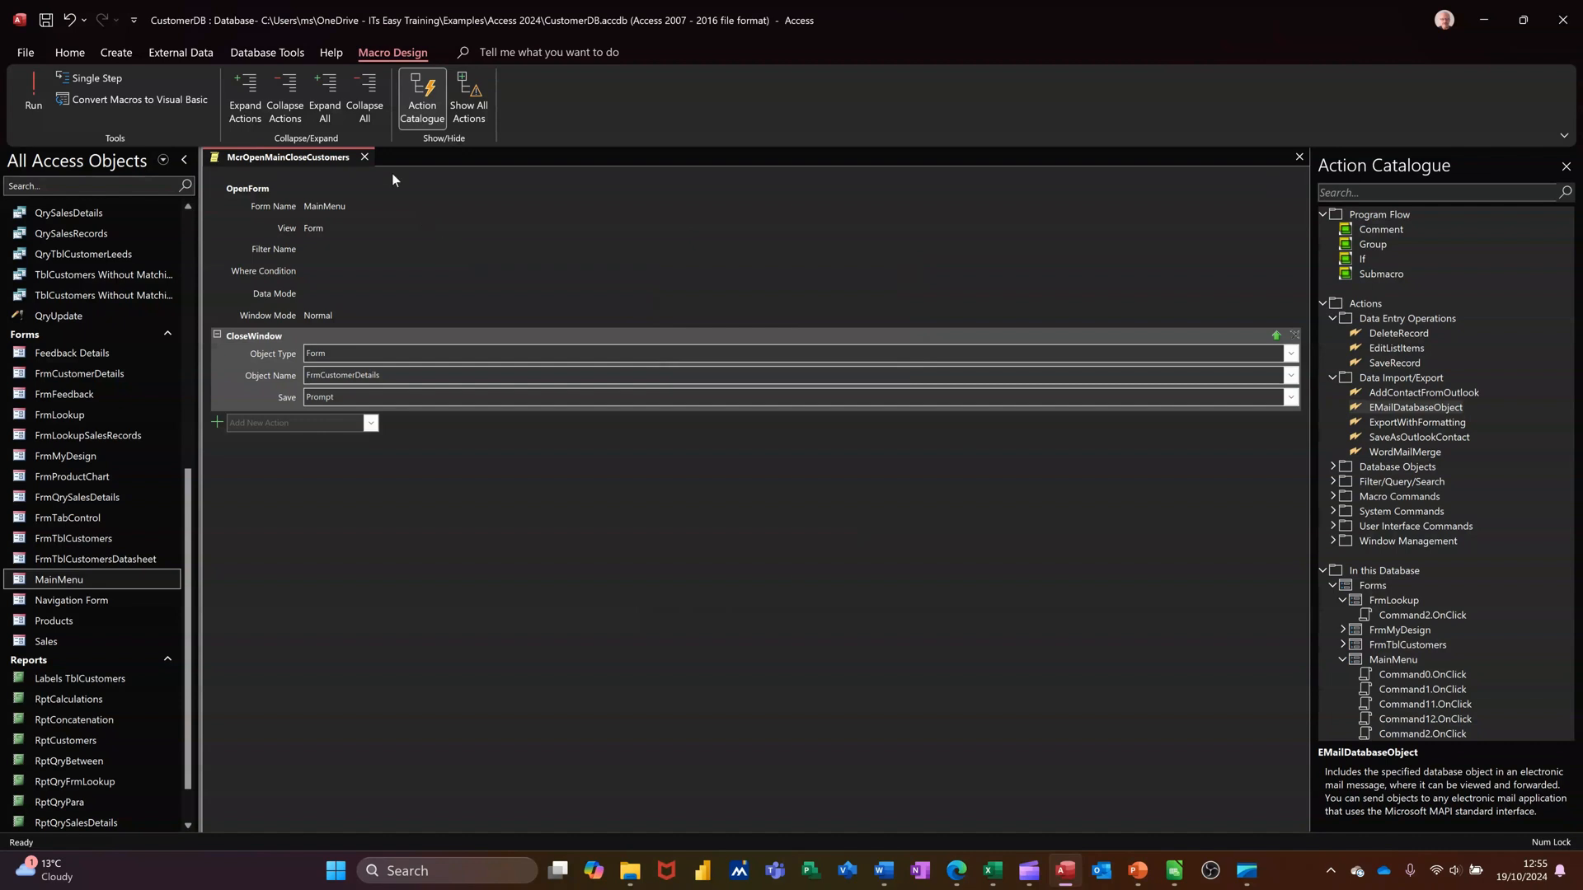
pyautogui.click(364, 157)
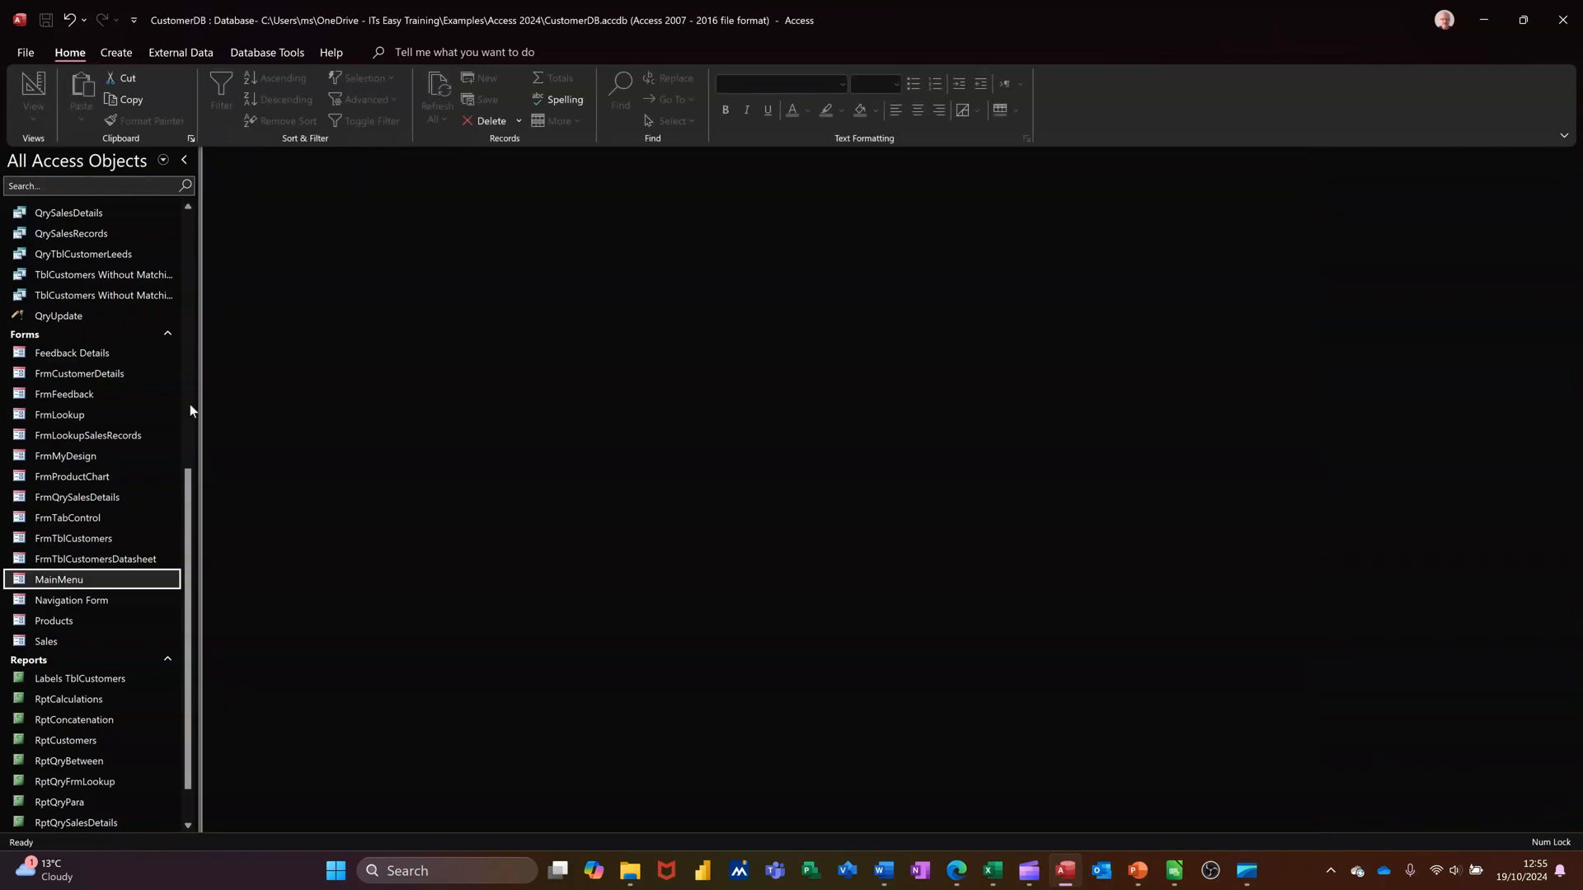
# Open the FrmCustomerDetails form in Design View.
pyautogui.scroll(3, 124, 326)
pyautogui.scroll(-1, 132, 412)
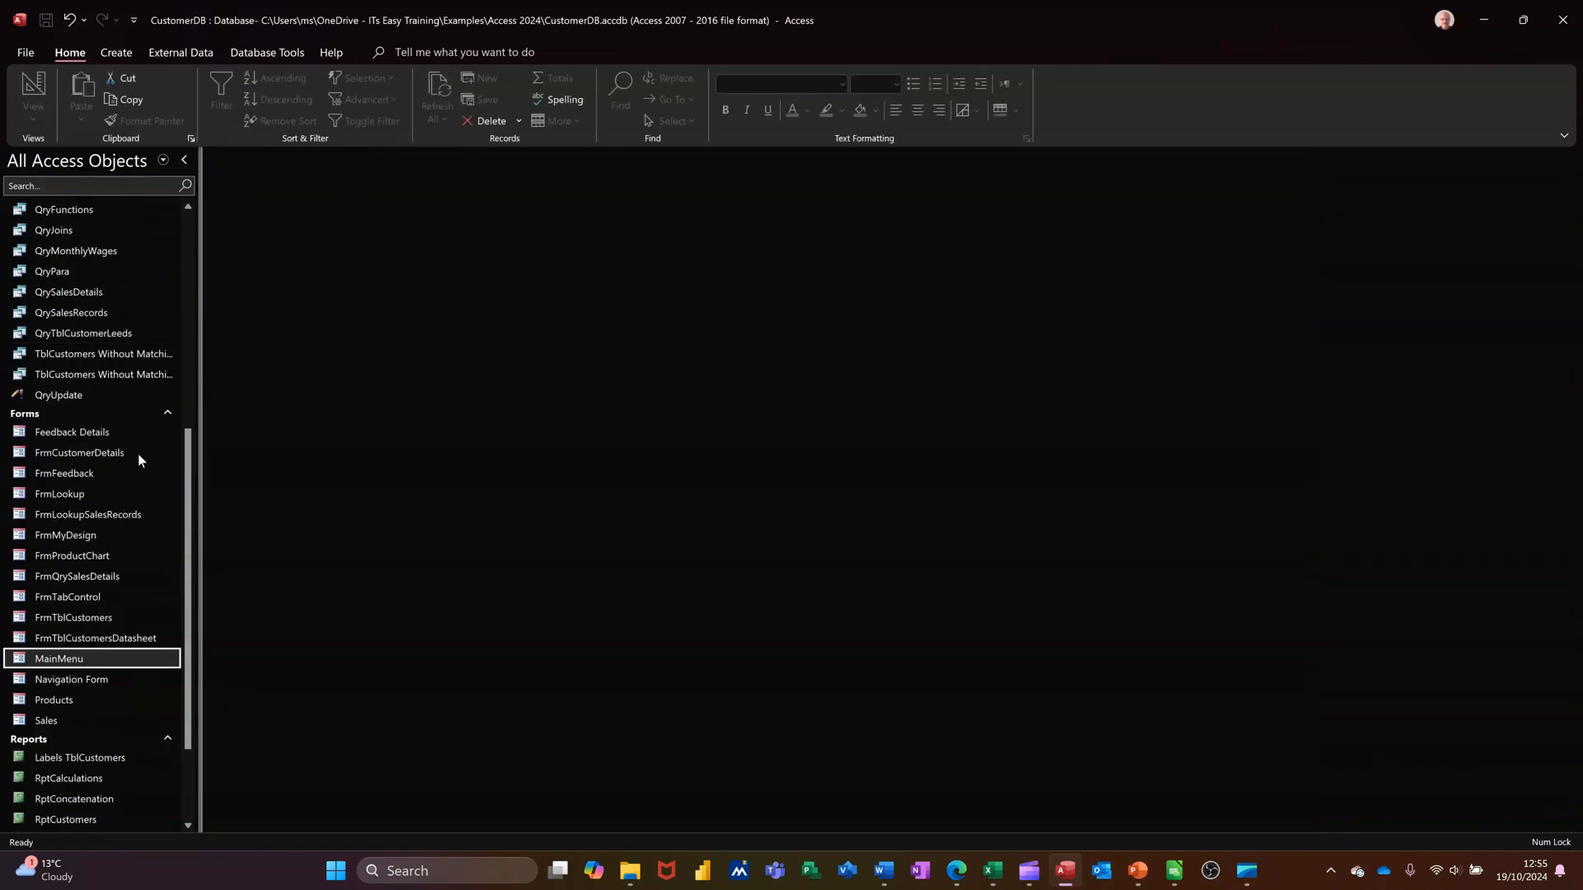
pyautogui.doubleClick(125, 456)
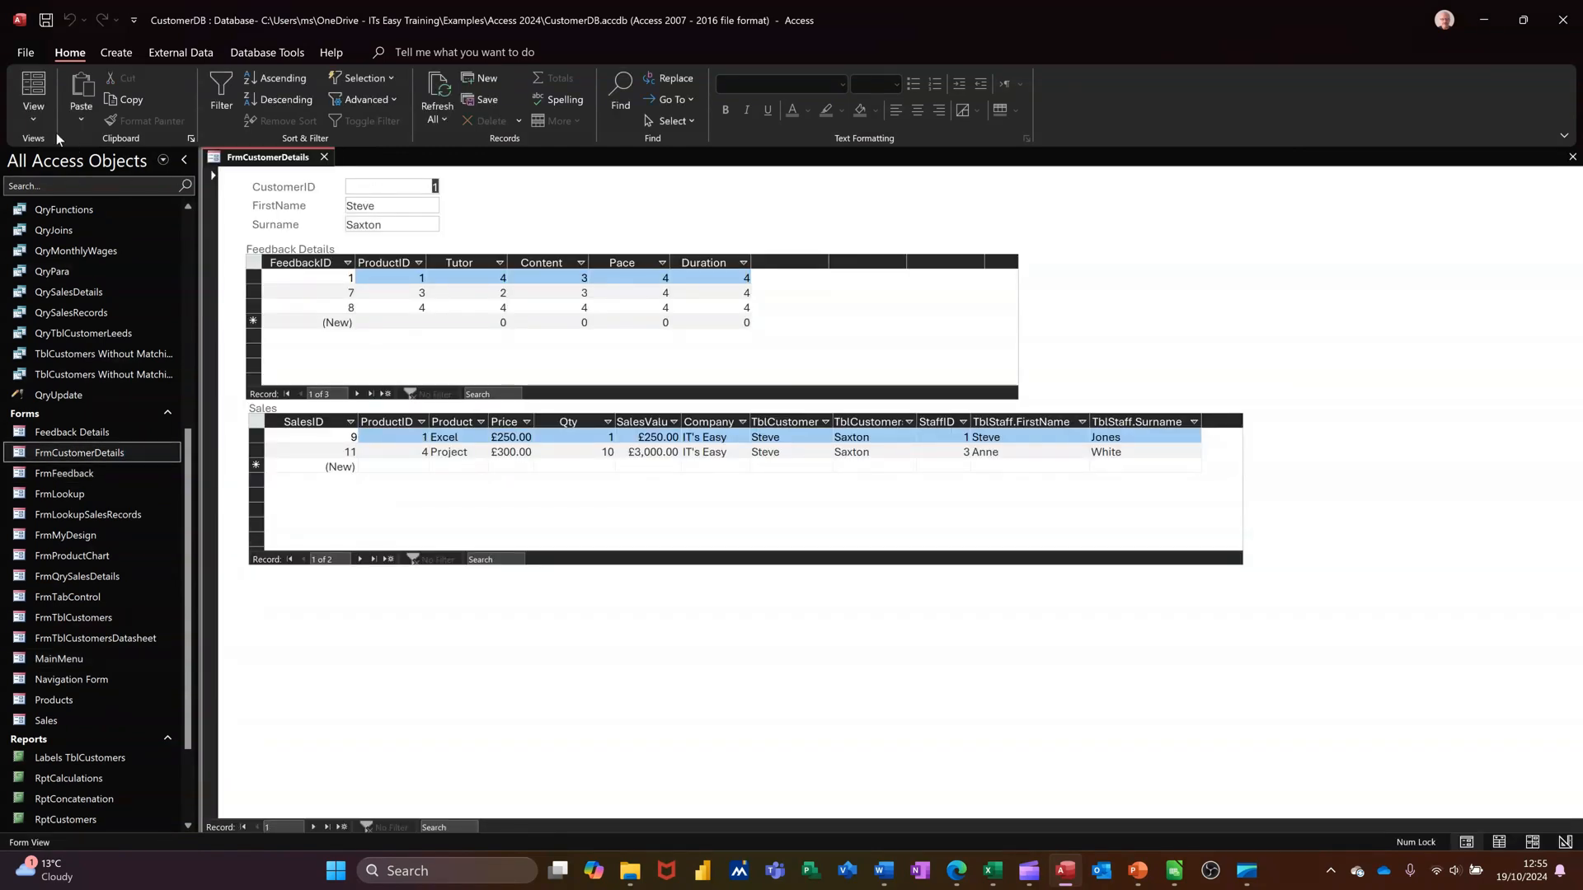
pyautogui.click(34, 115)
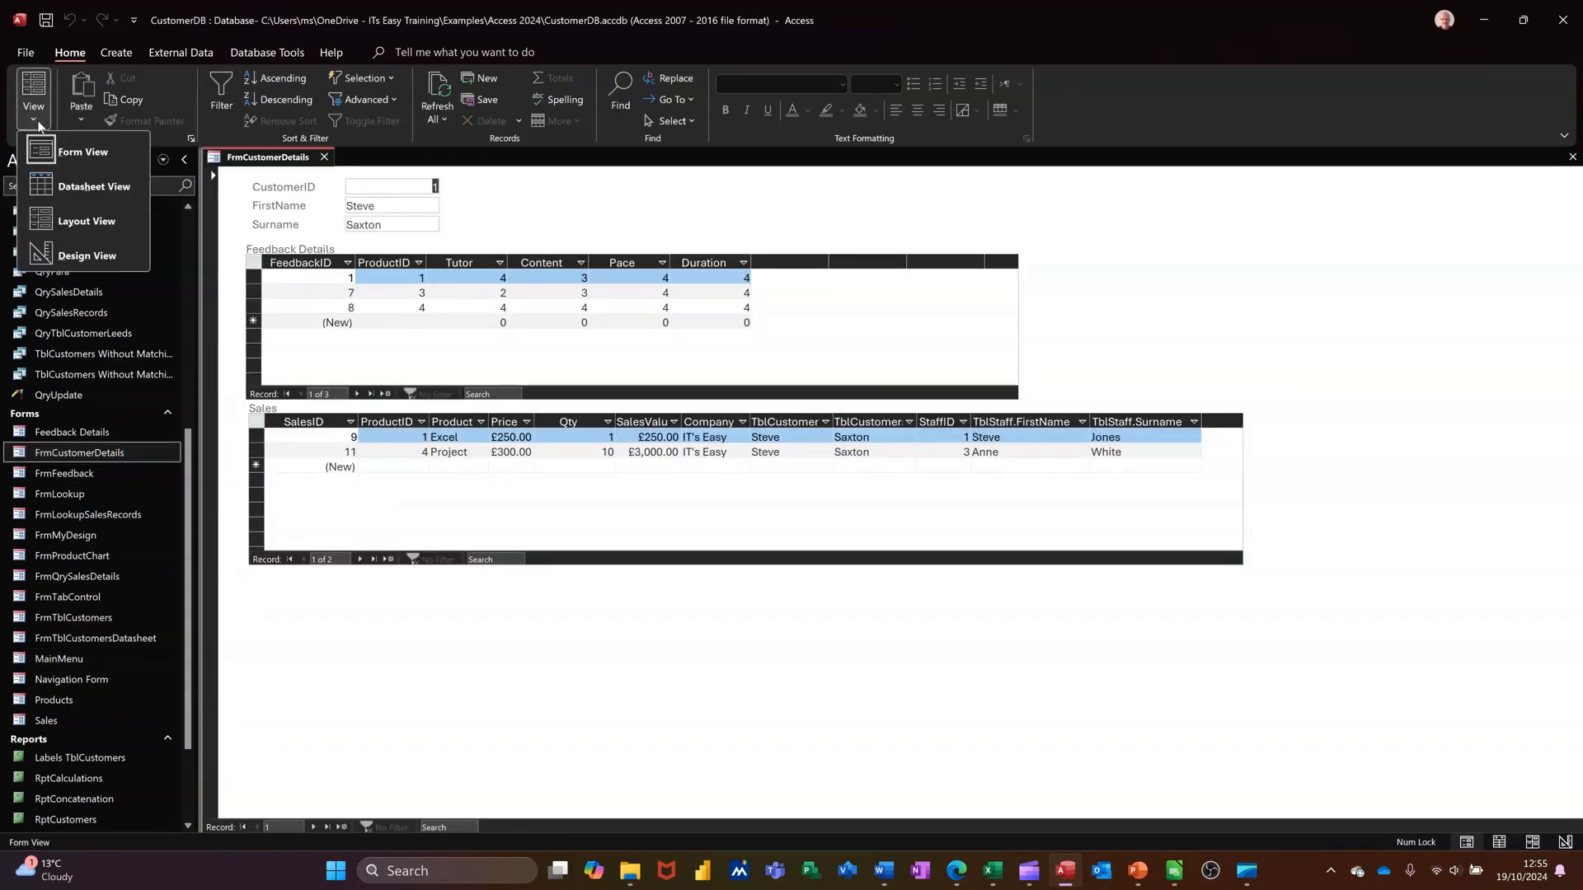
pyautogui.click(71, 256)
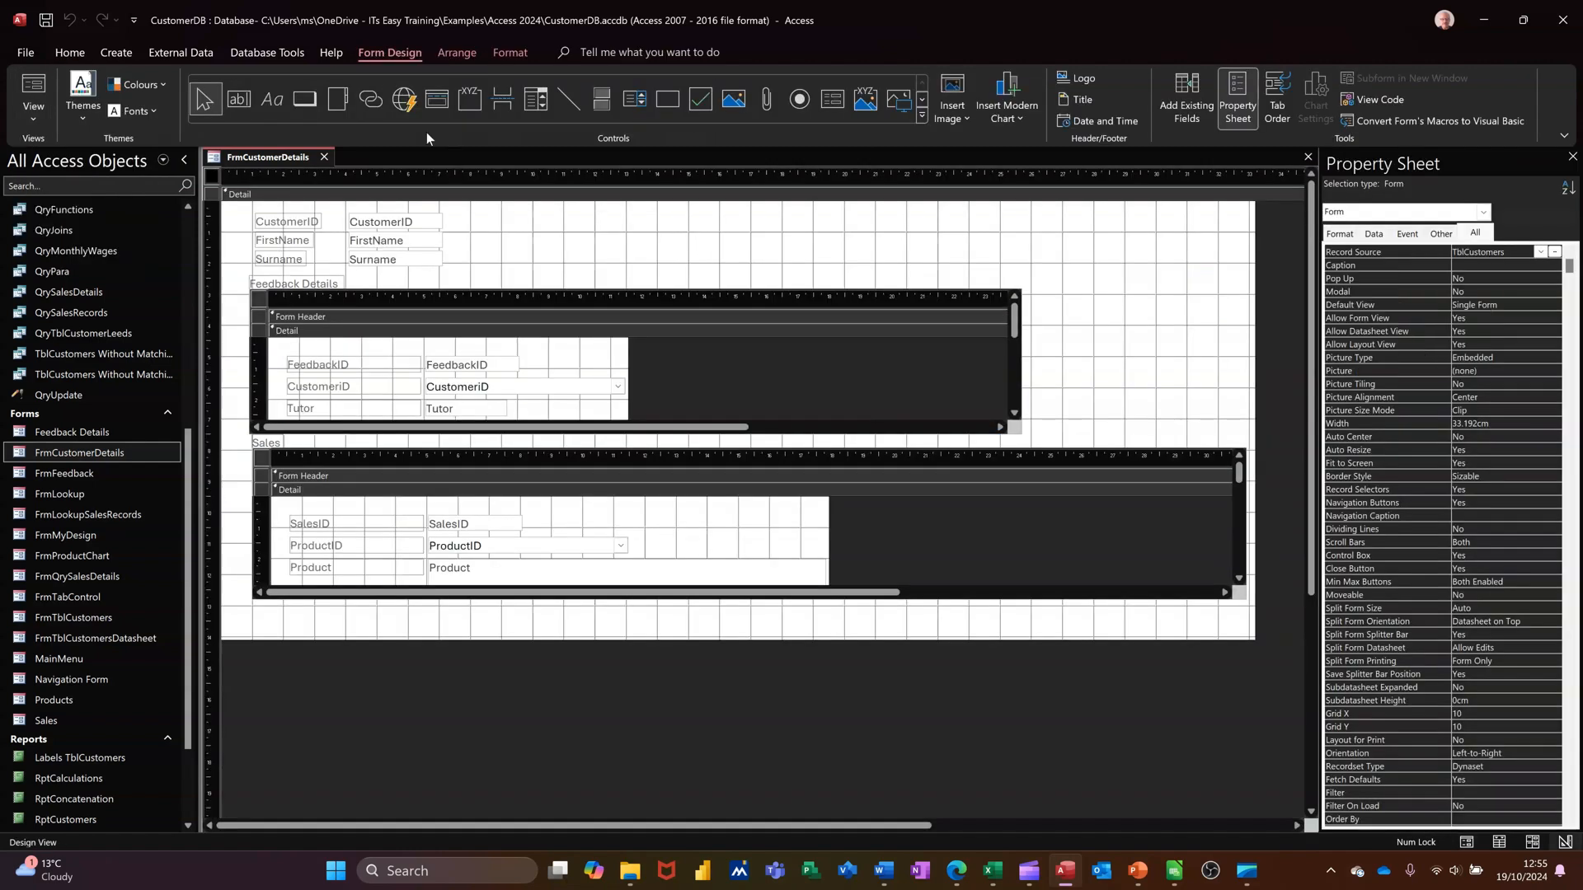
# Draw a command button about 4.4 by 1.1 cm above the Feedback Details subform and make it run the McrOpenMainCloseCustomers macro.
pyautogui.click(302, 102)
pyautogui.moveTo(903, 223); pyautogui.dragTo(1041, 257)
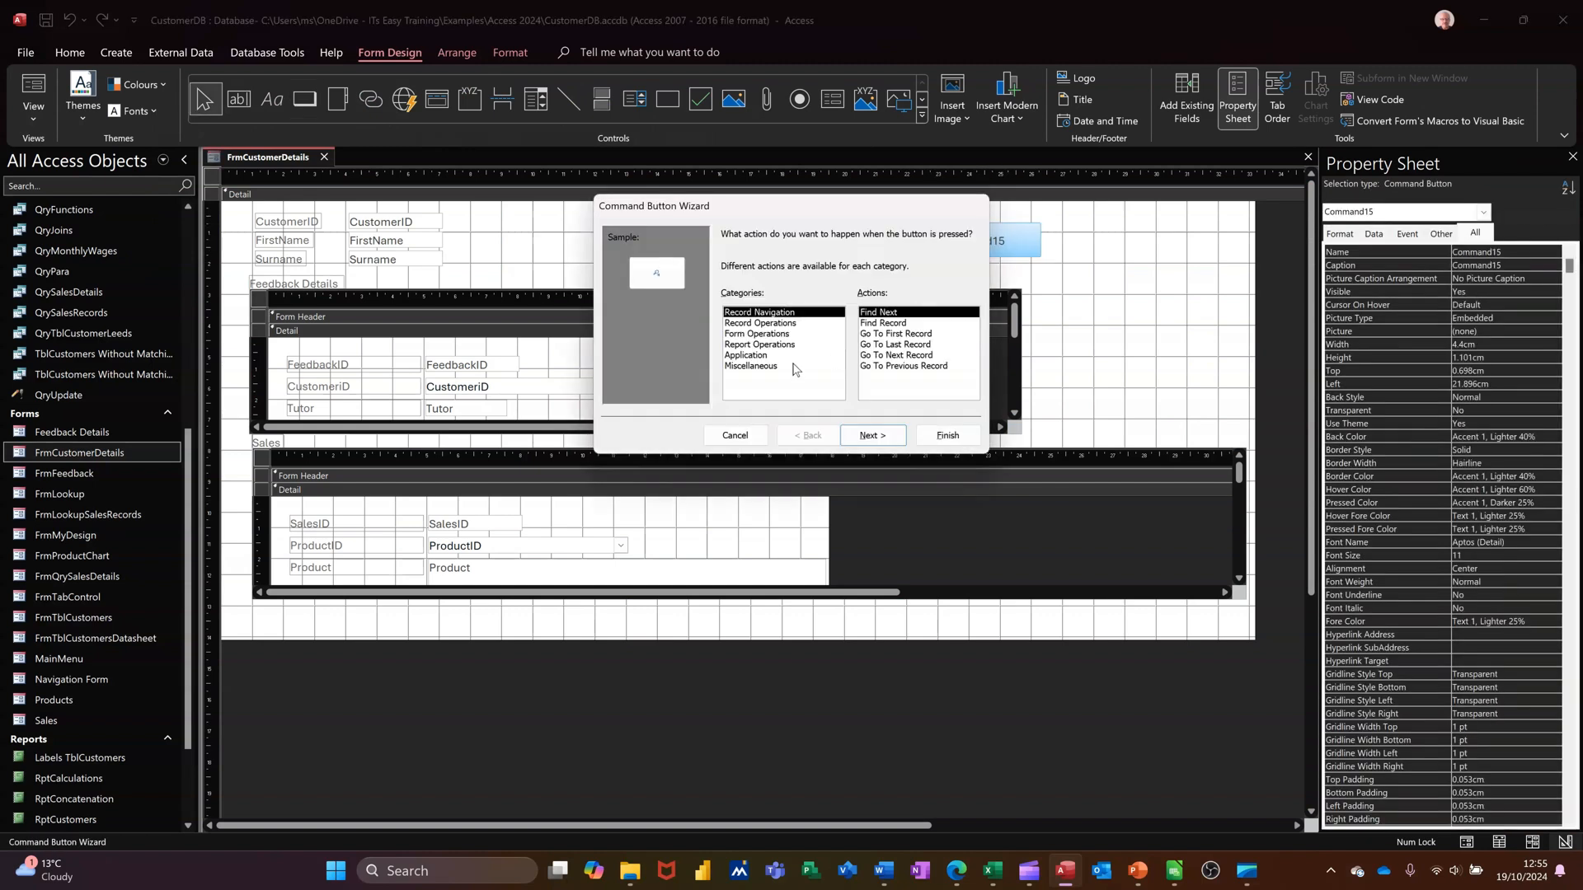
pyautogui.click(765, 367)
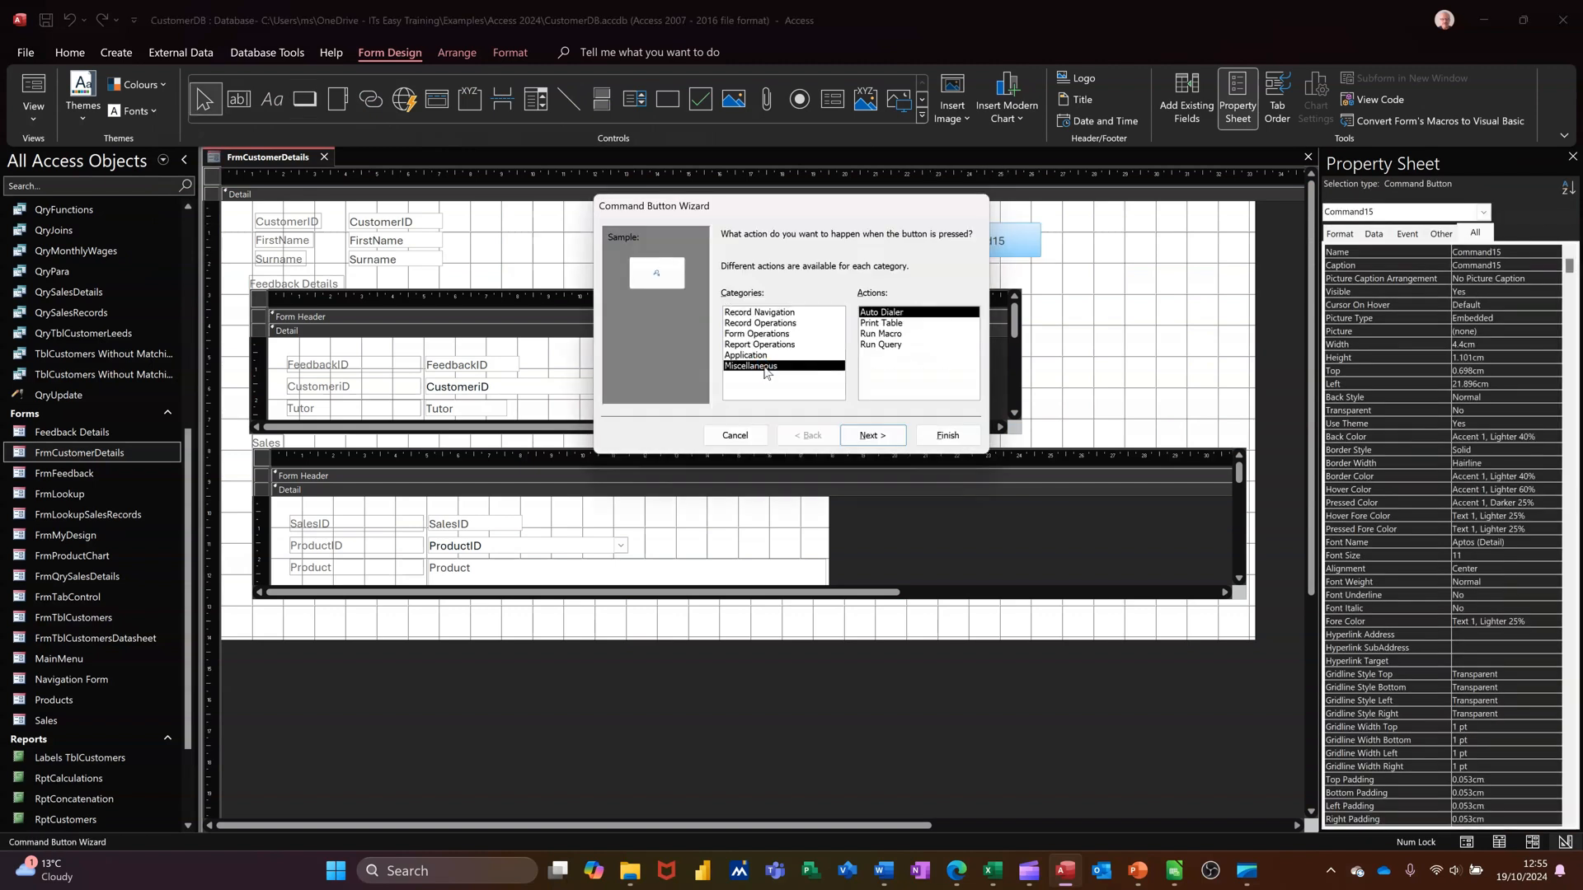
pyautogui.click(878, 337)
pyautogui.click(873, 437)
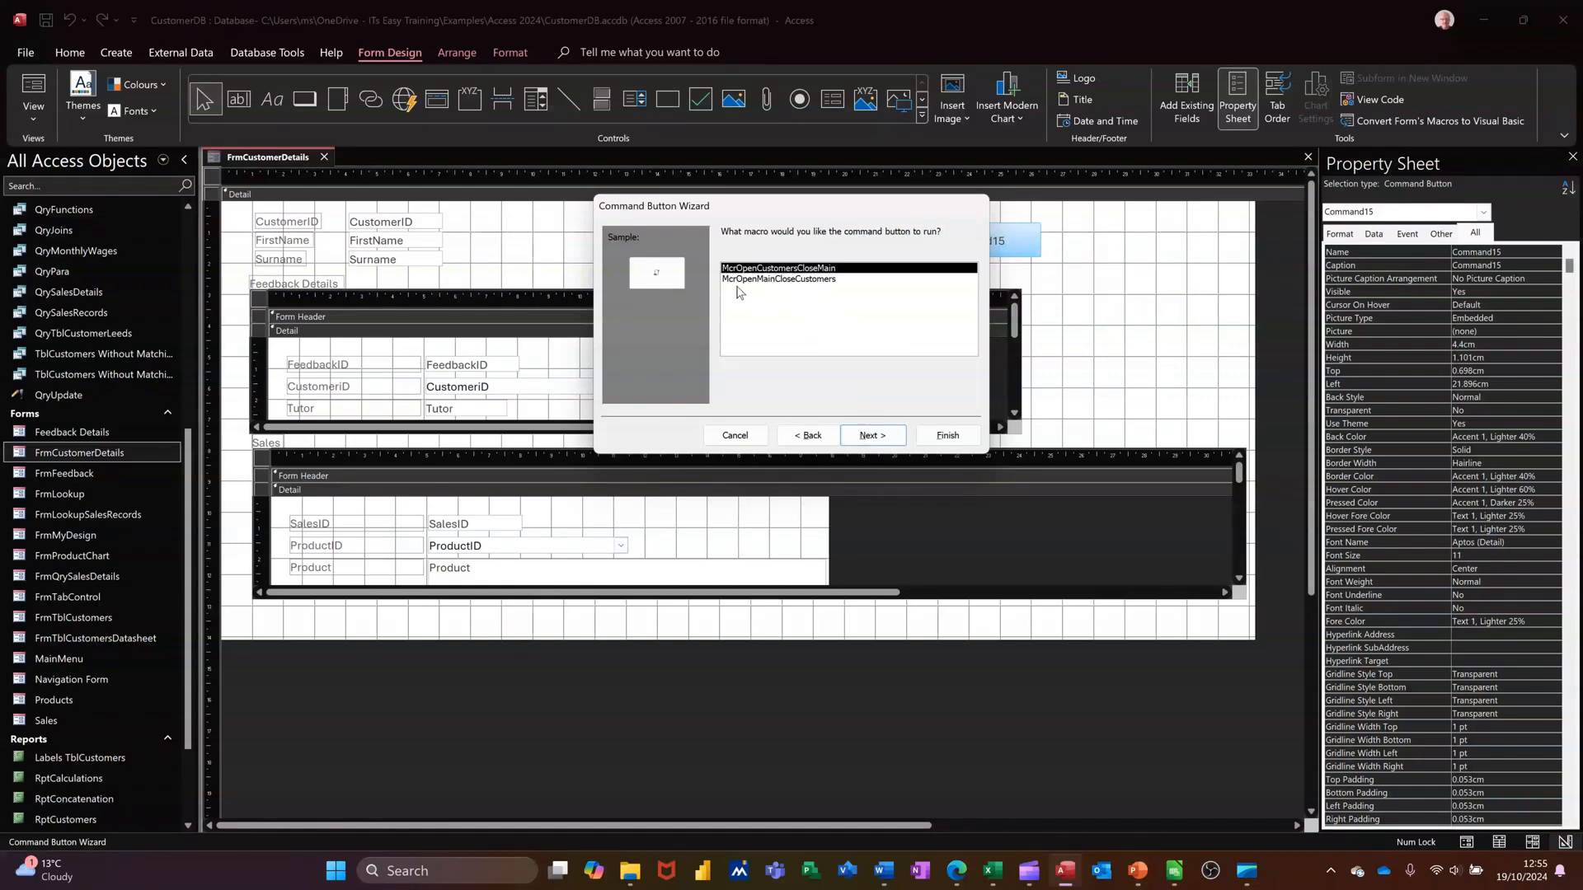
pyautogui.click(771, 279)
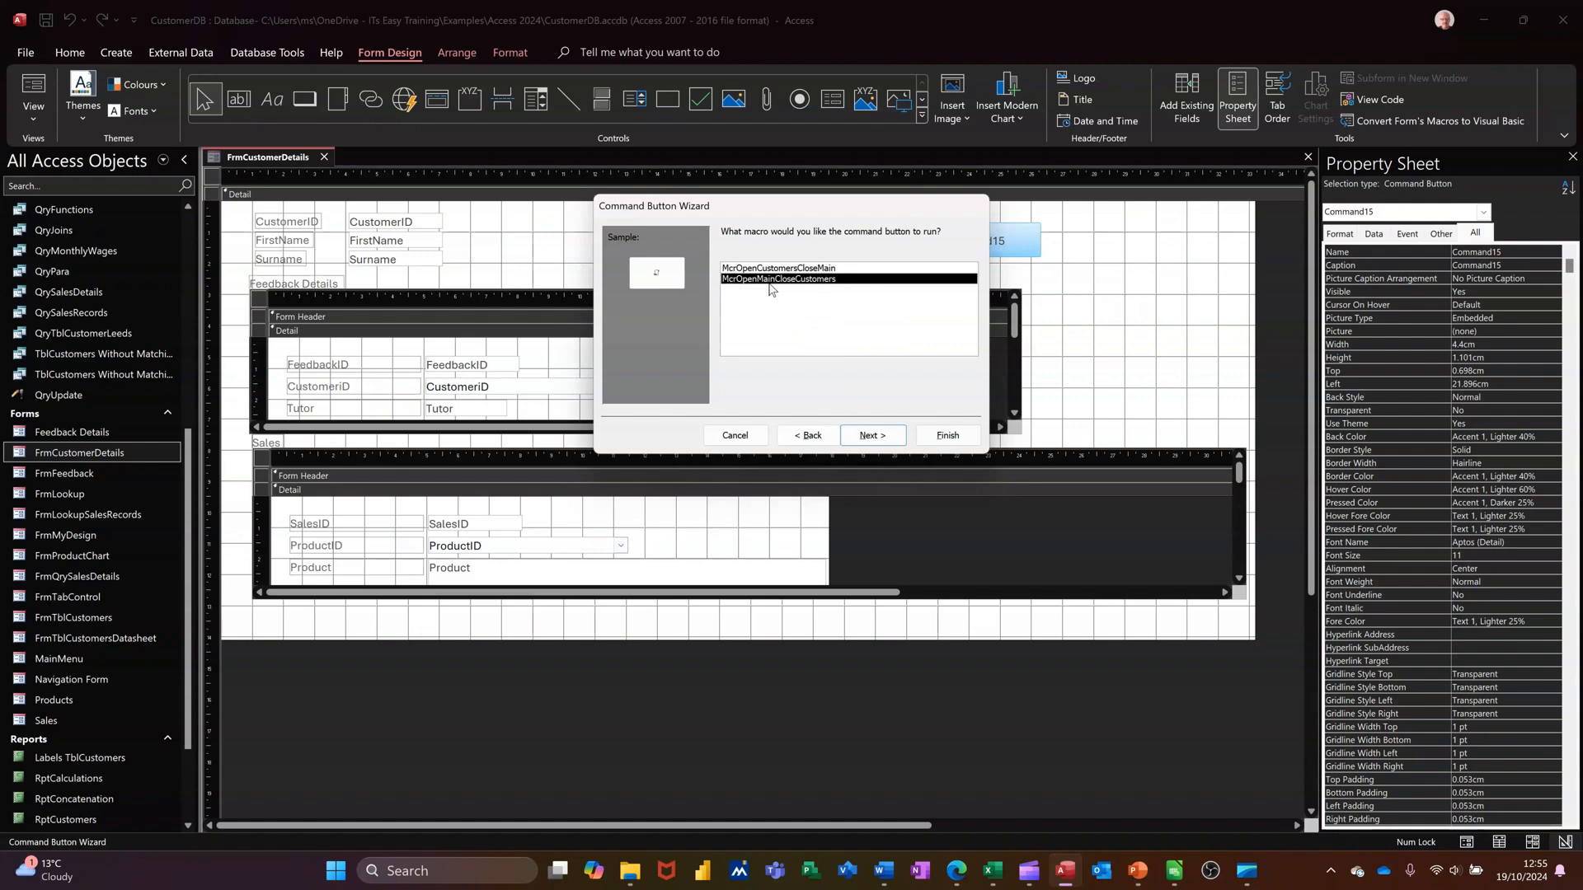
pyautogui.click(872, 437)
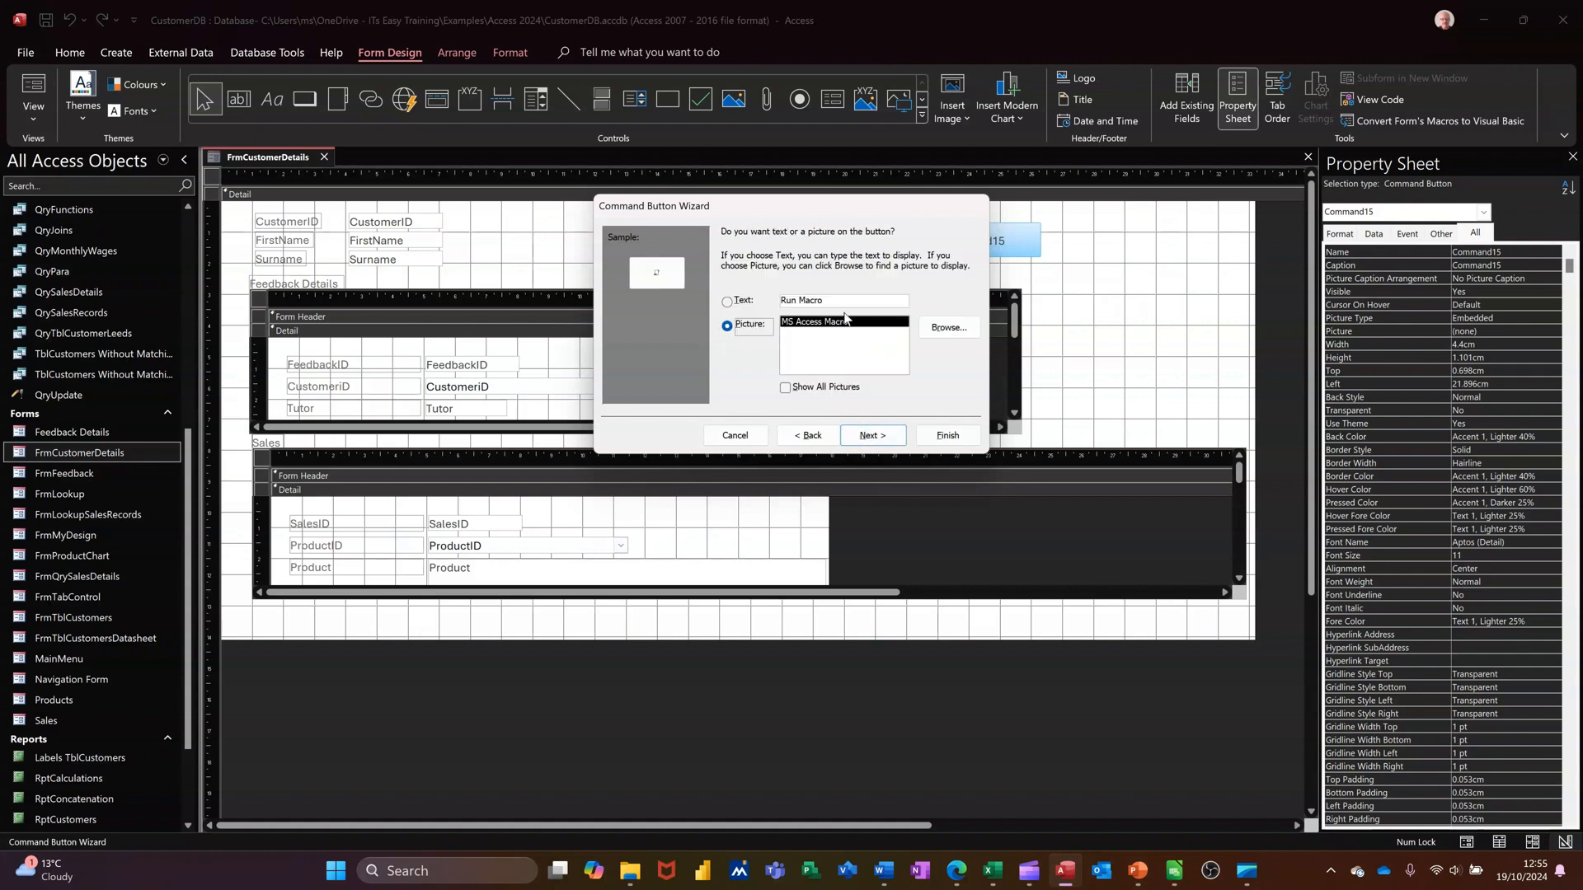
# Give the new command button the text main menu, finish the wizard with the default button name, and save the form.
pyautogui.click(741, 300)
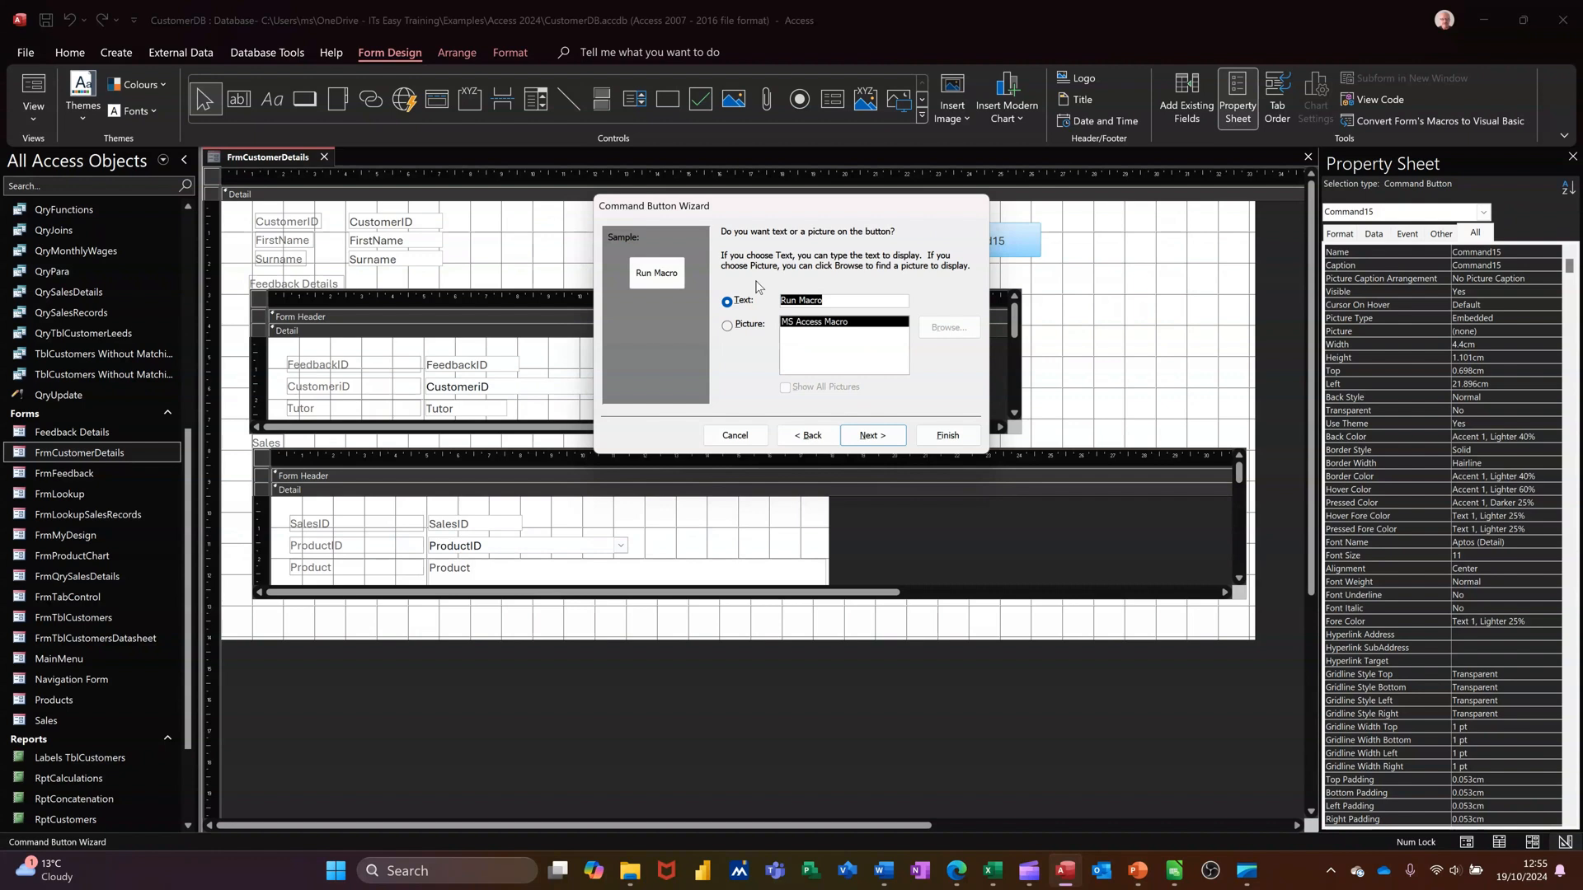
pyautogui.write('main menu')
pyautogui.click(947, 436)
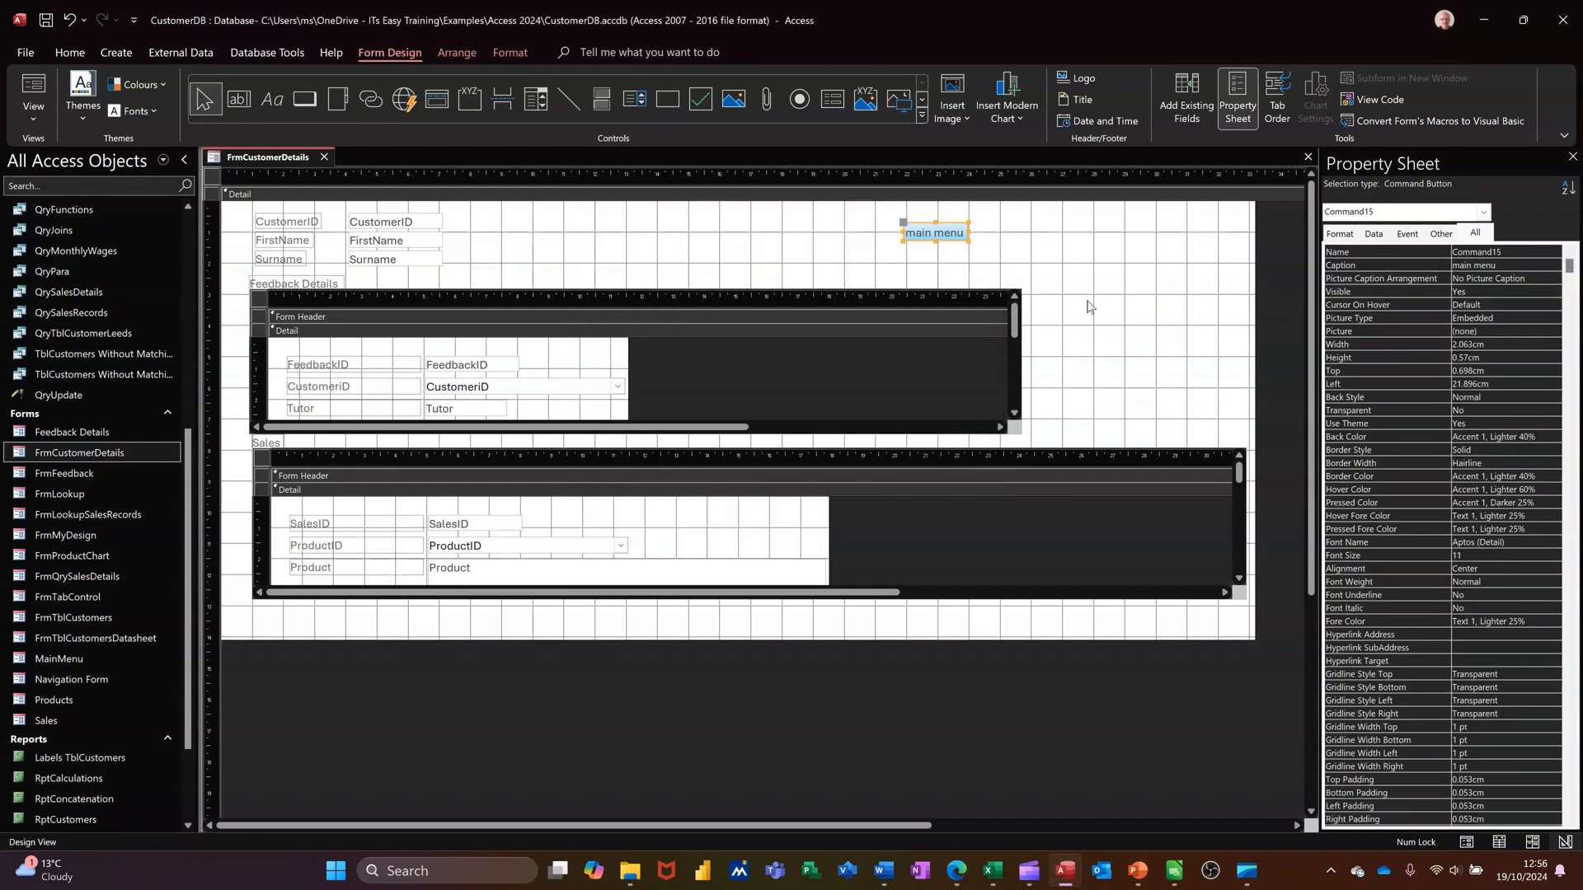
pyautogui.click(47, 29)
# Test the main menu button in Form View and the Open Customers button on MainMenu, and close the customer details form.
pyautogui.click(33, 98)
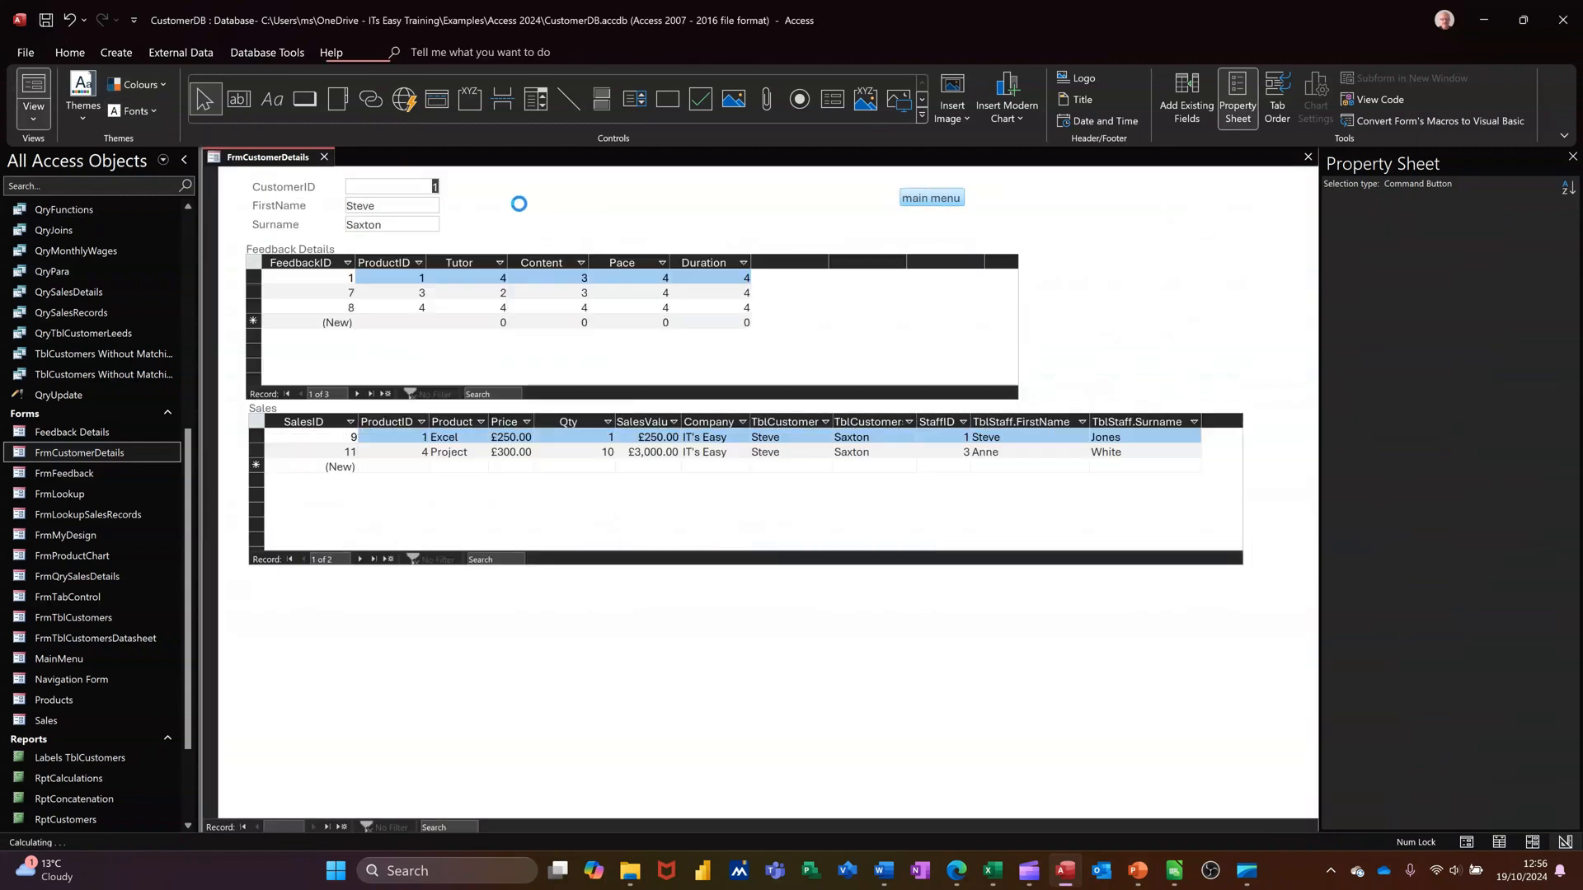
pyautogui.click(929, 202)
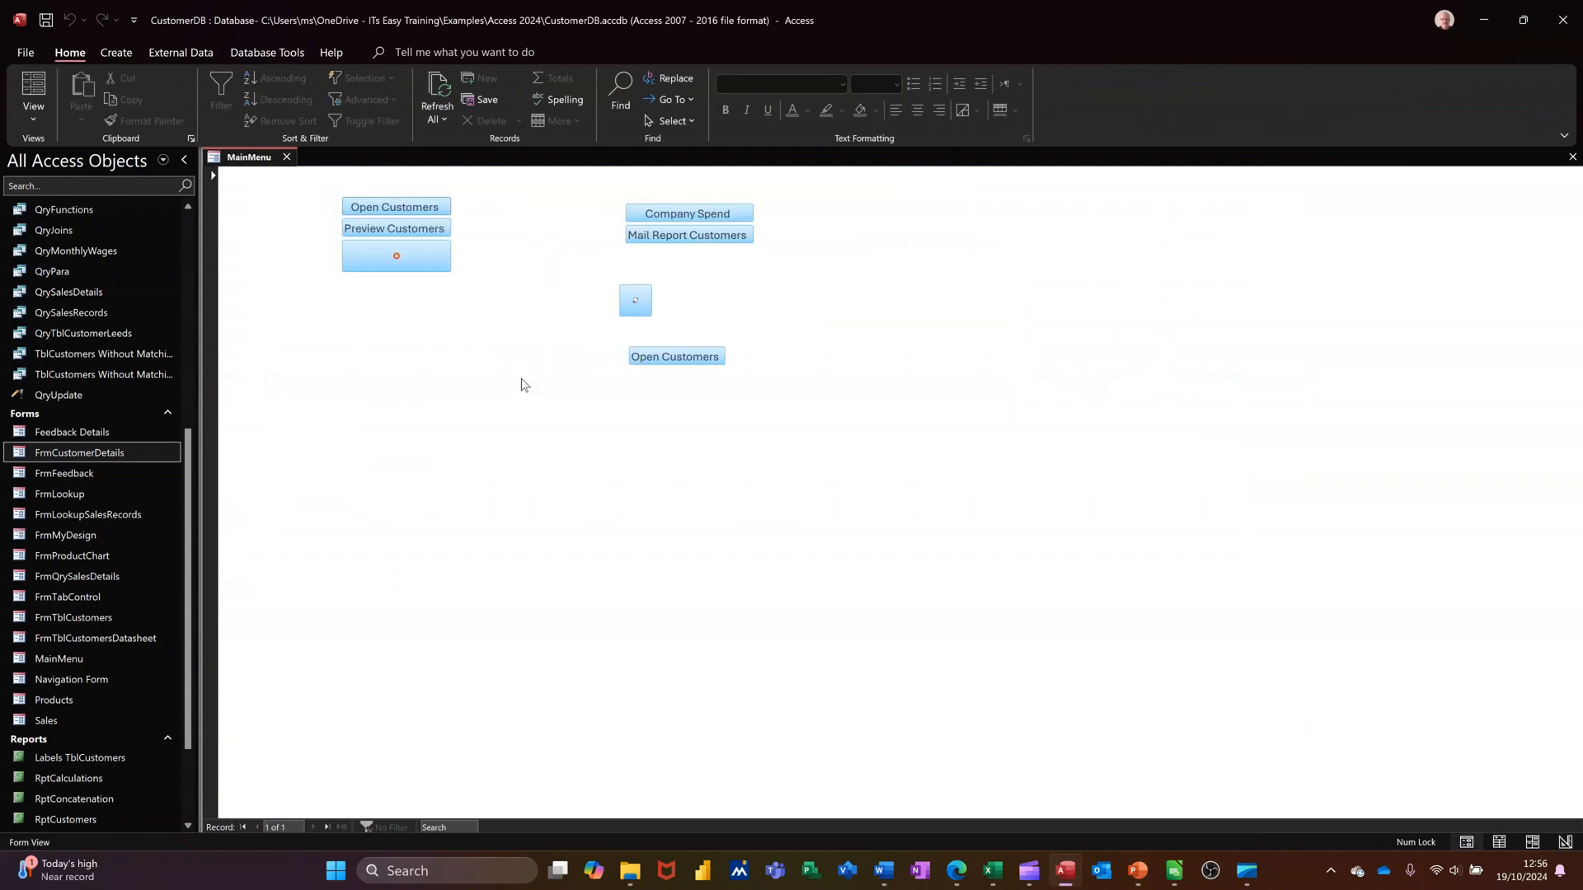
pyautogui.click(646, 363)
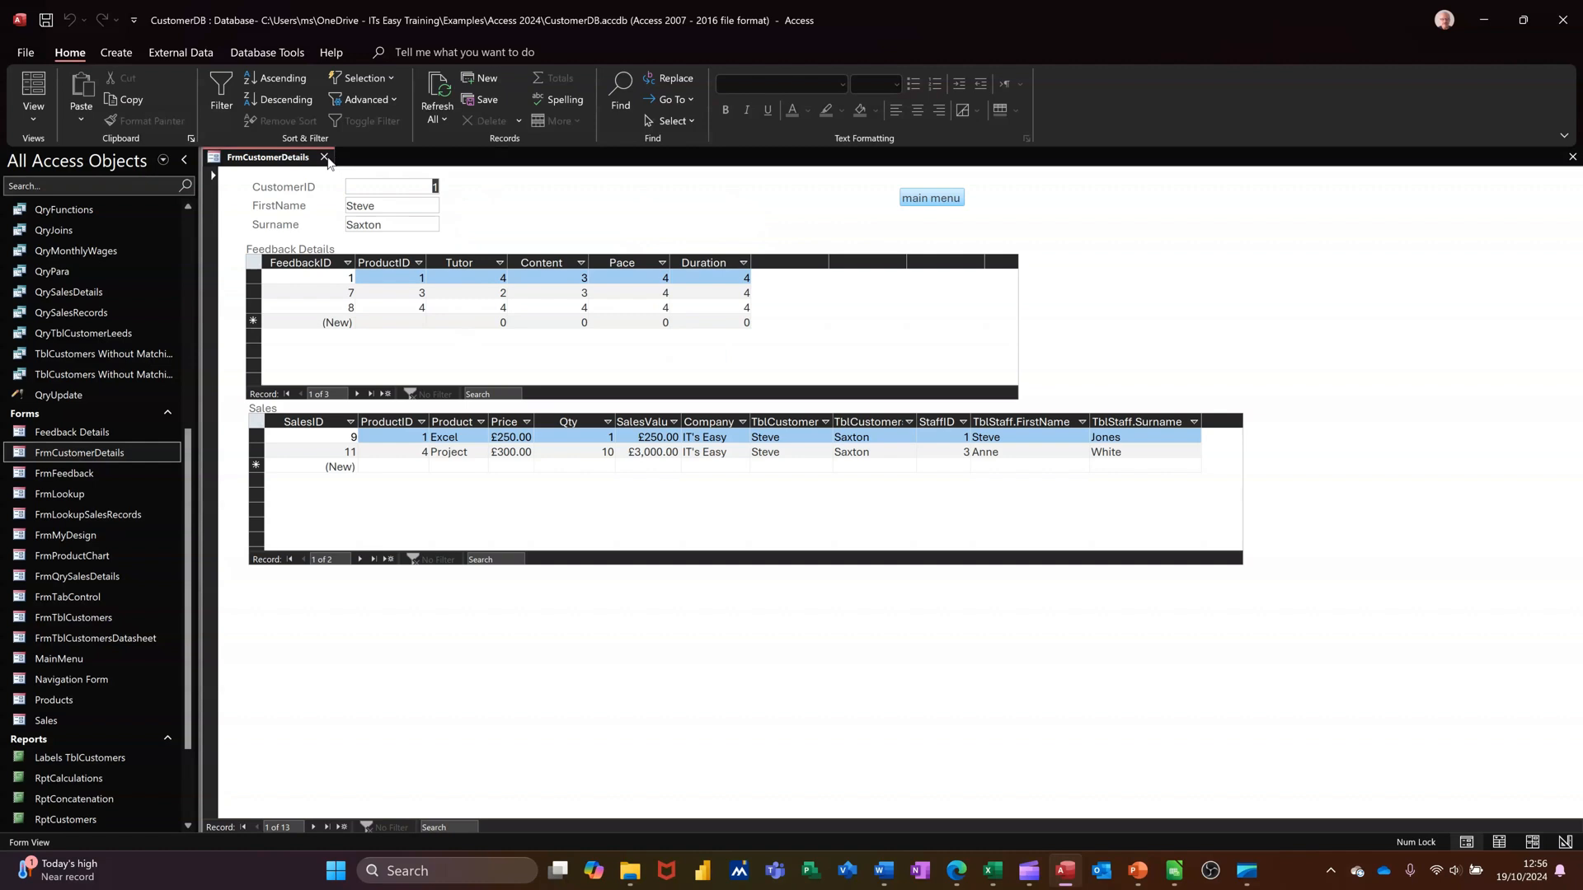
pyautogui.click(325, 158)
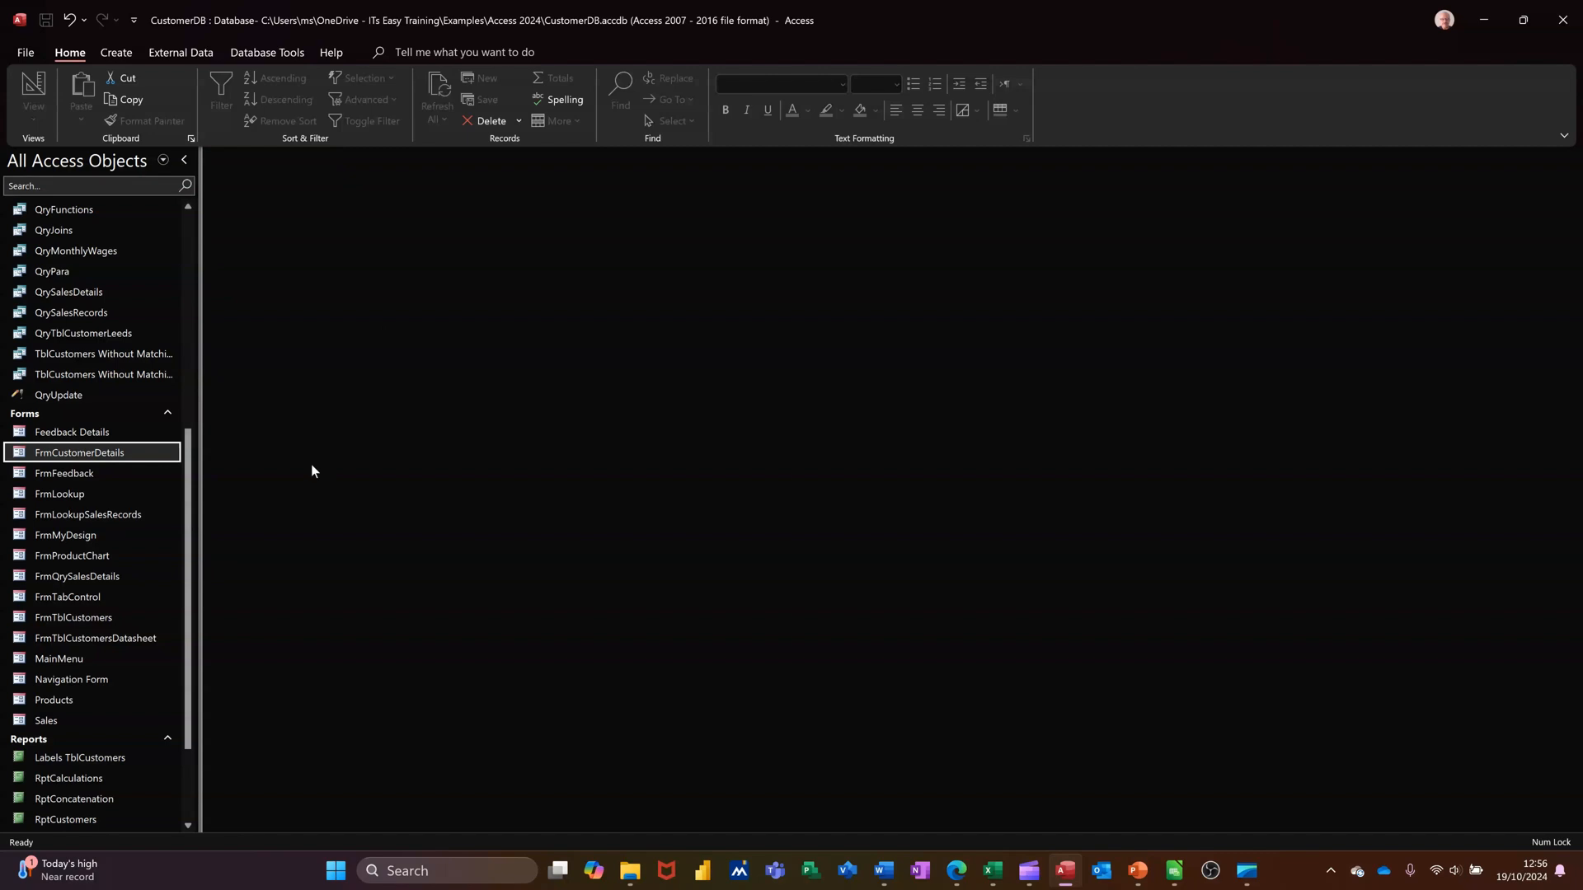
# Create a new macro and add a submacro named Open Customers.
pyautogui.click(120, 56)
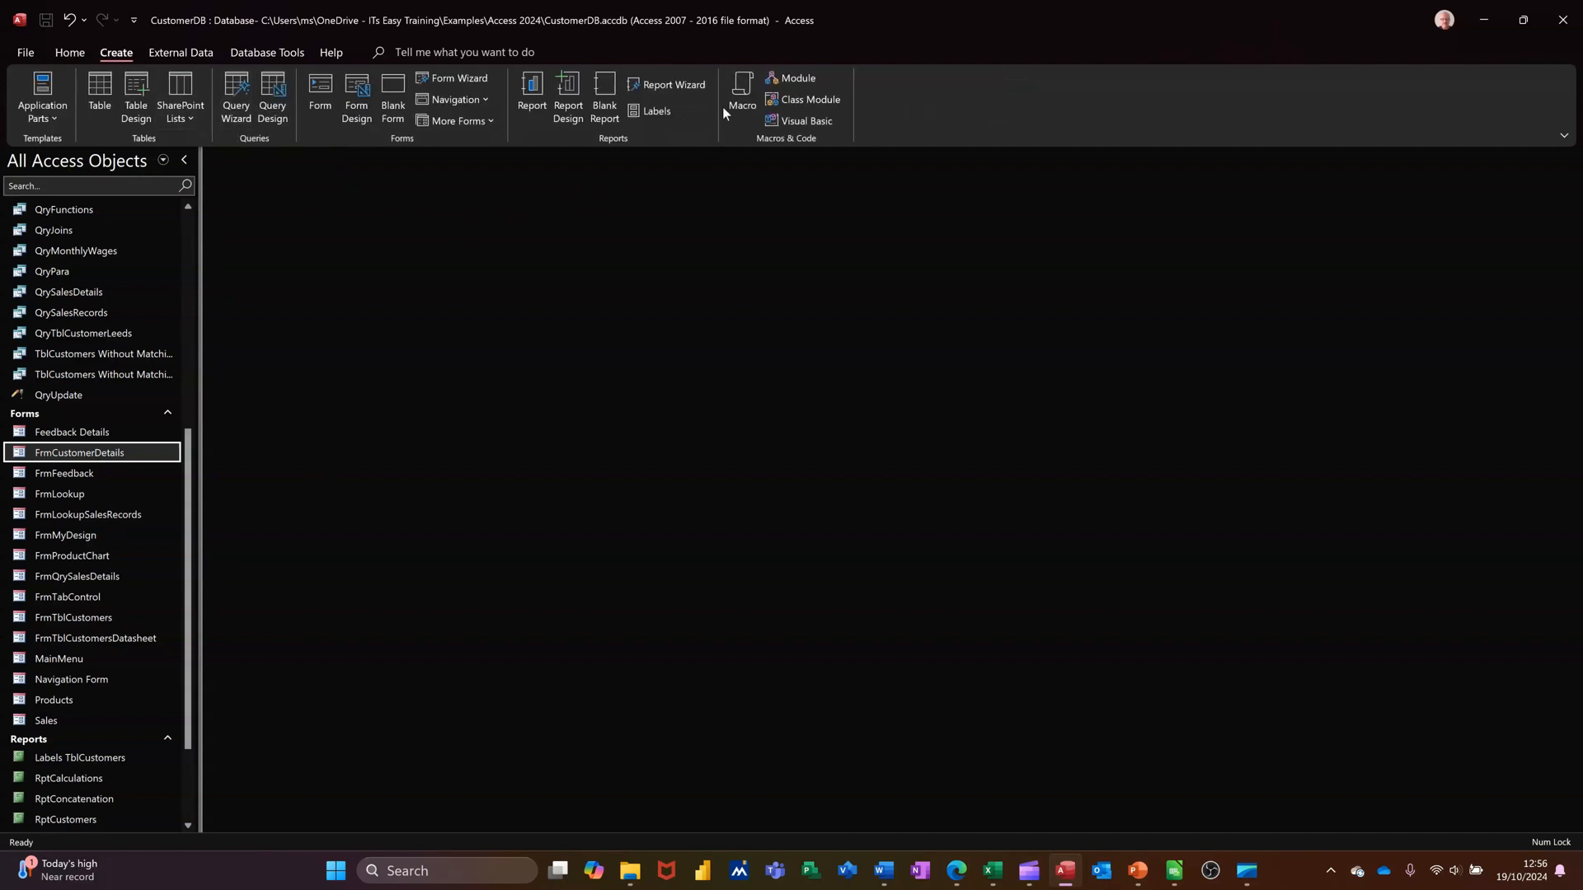
pyautogui.click(738, 89)
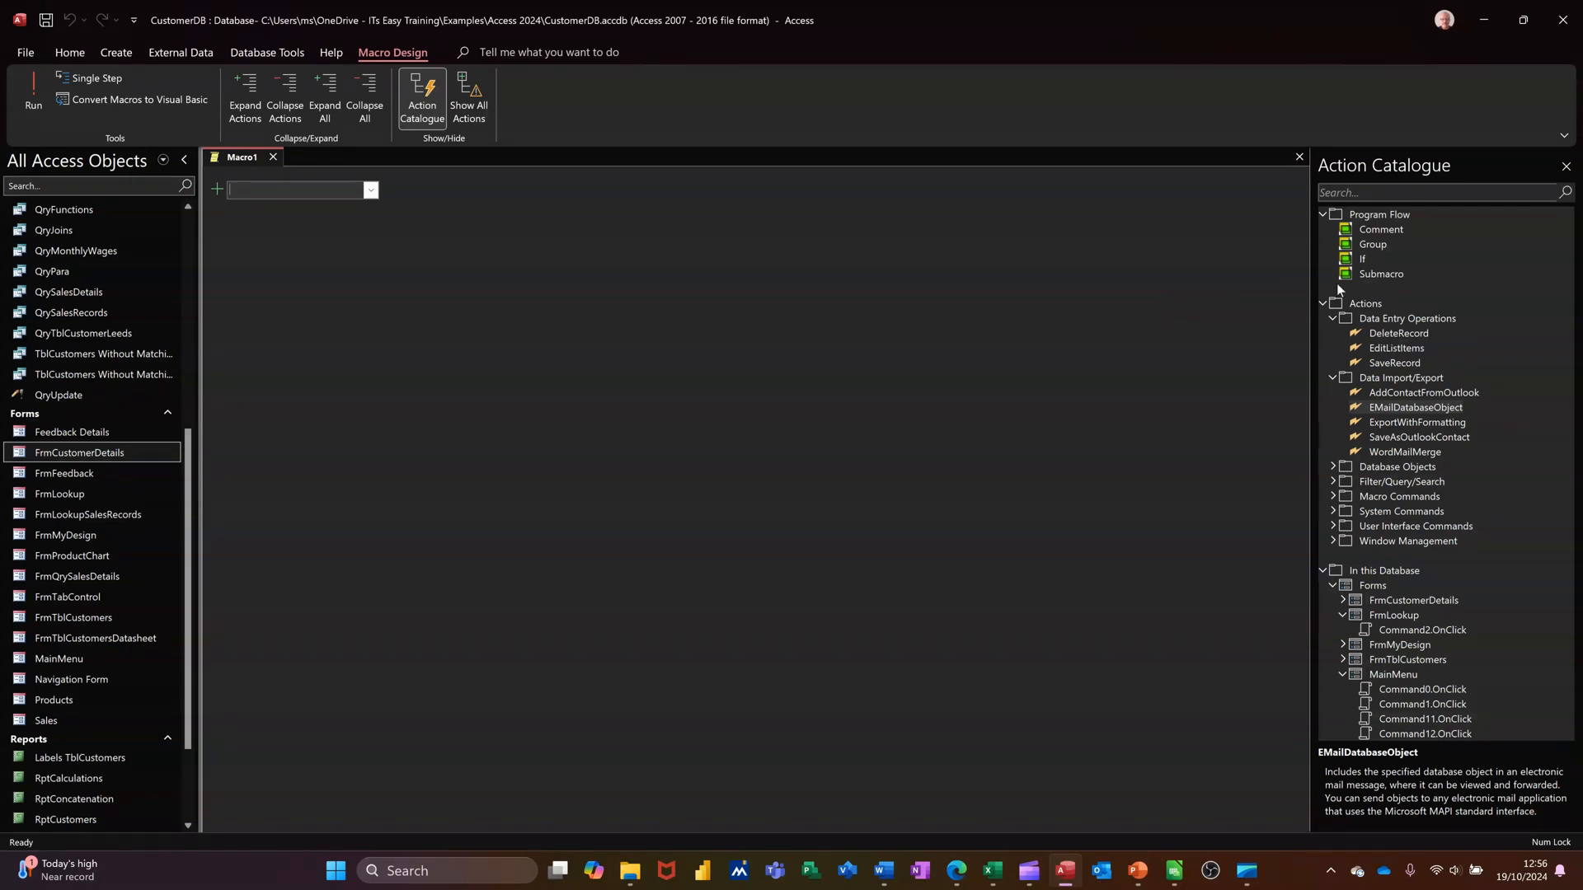
pyautogui.doubleClick(1387, 275)
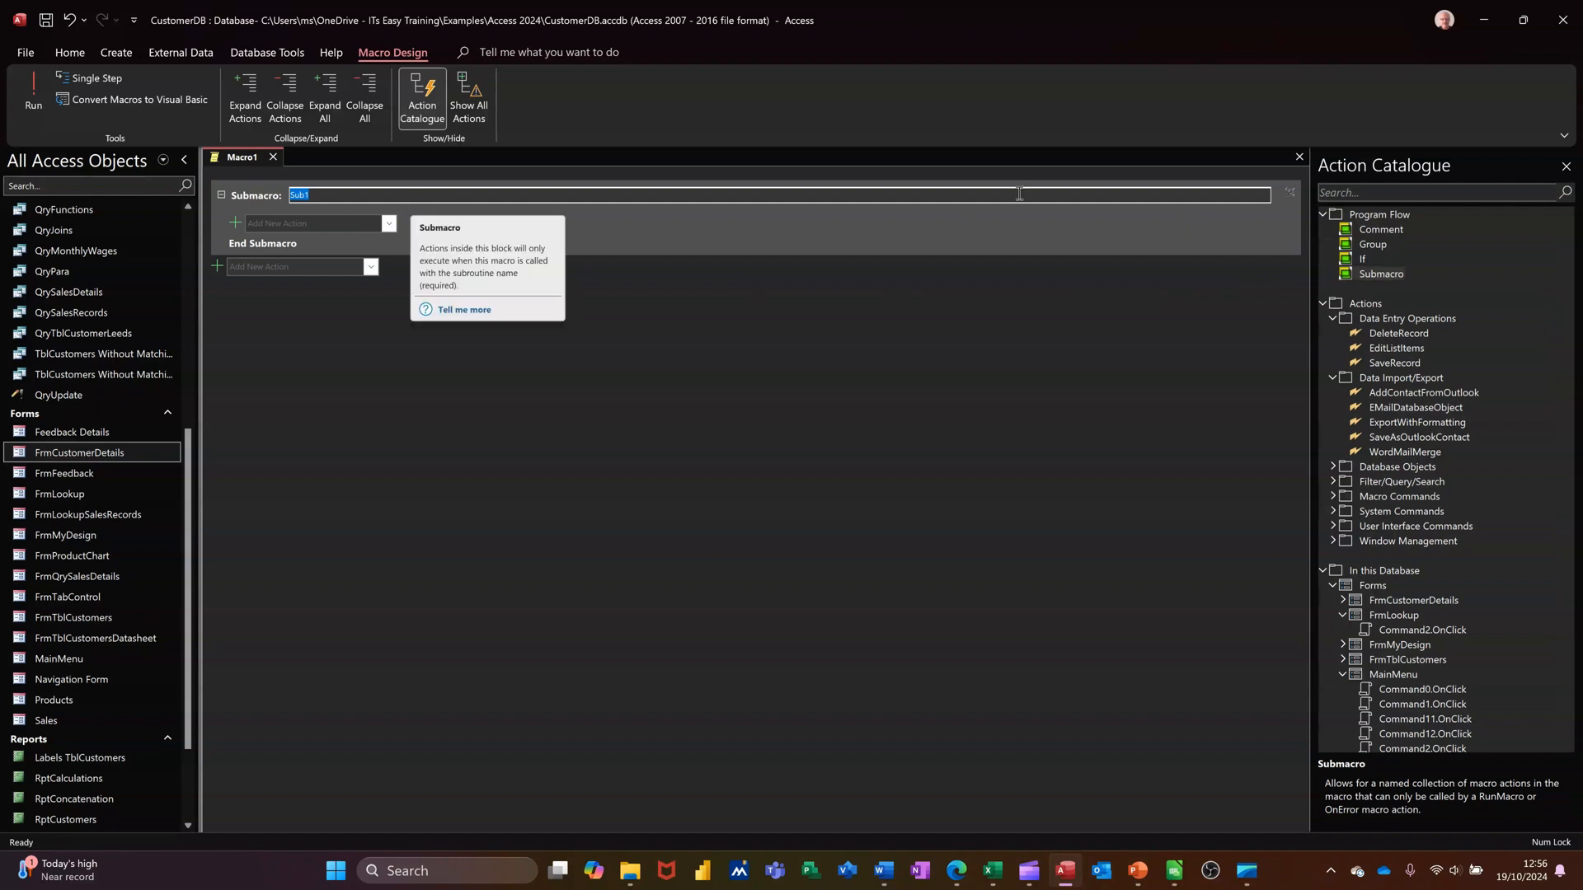
pyautogui.write('Open Customers')
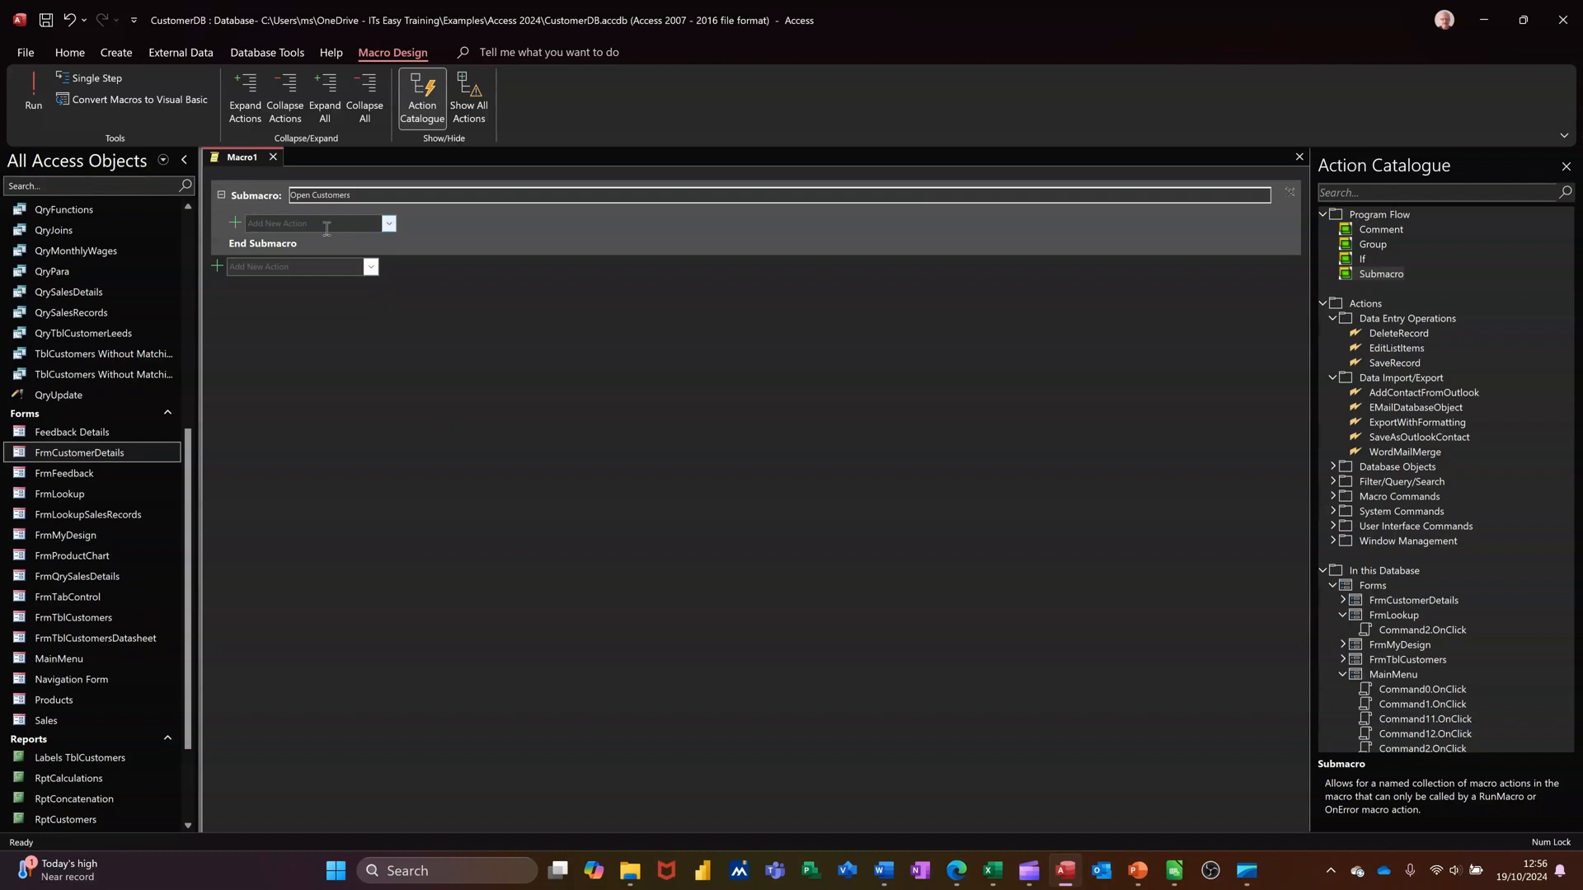
# Add an OpenForm action for FrmCustomerDetails inside the Open Customers submacro.
pyautogui.click(326, 223)
pyautogui.write('OpenForm')
pyautogui.press('Return')
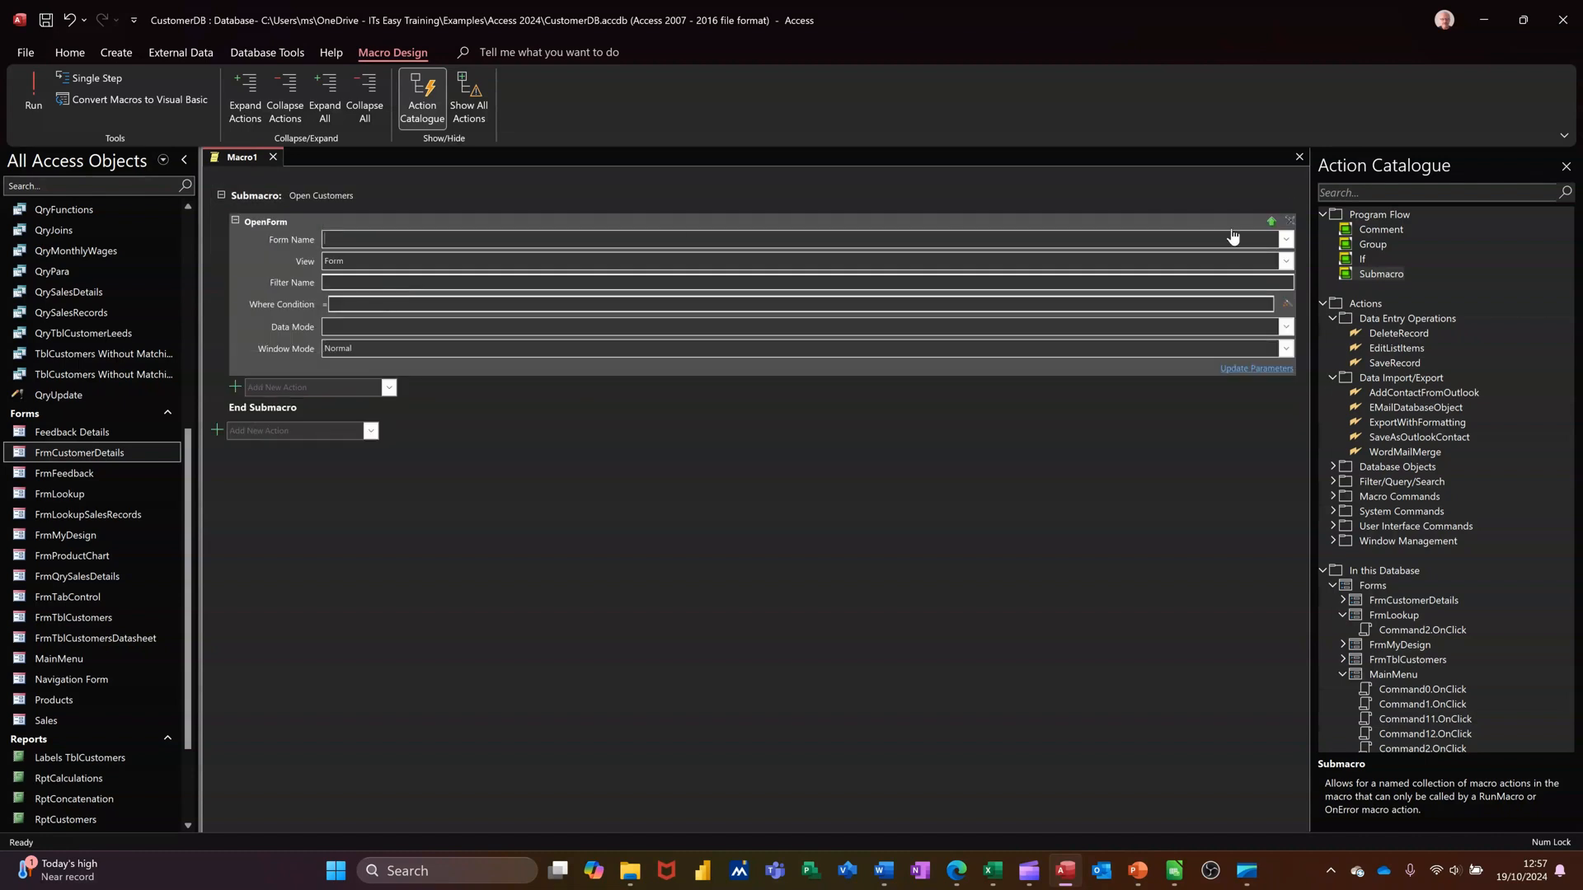
pyautogui.click(1285, 239)
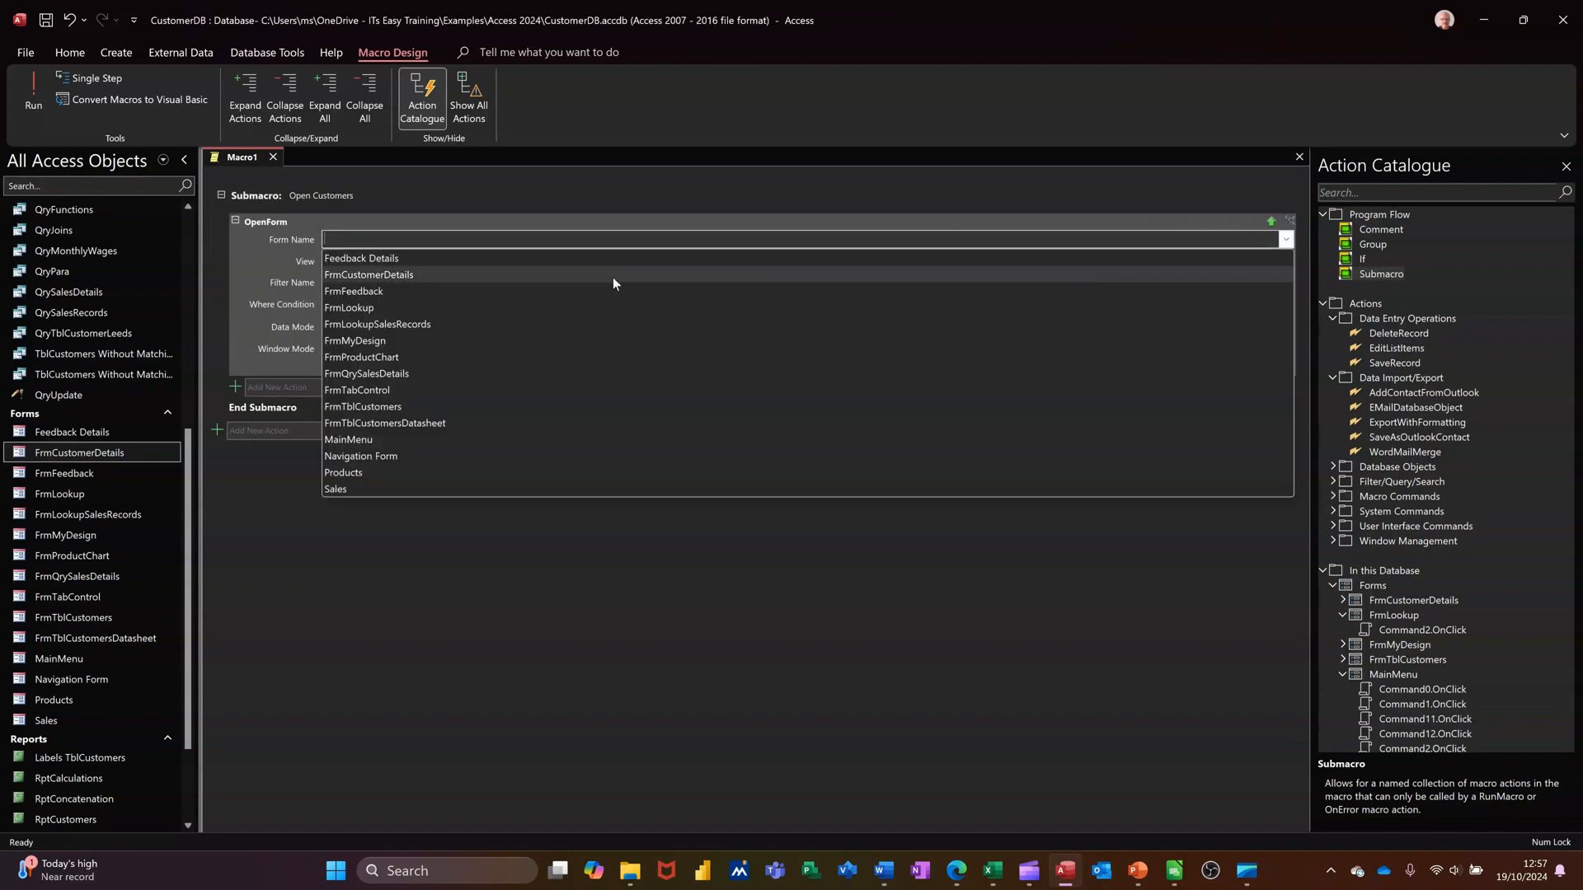
pyautogui.click(612, 276)
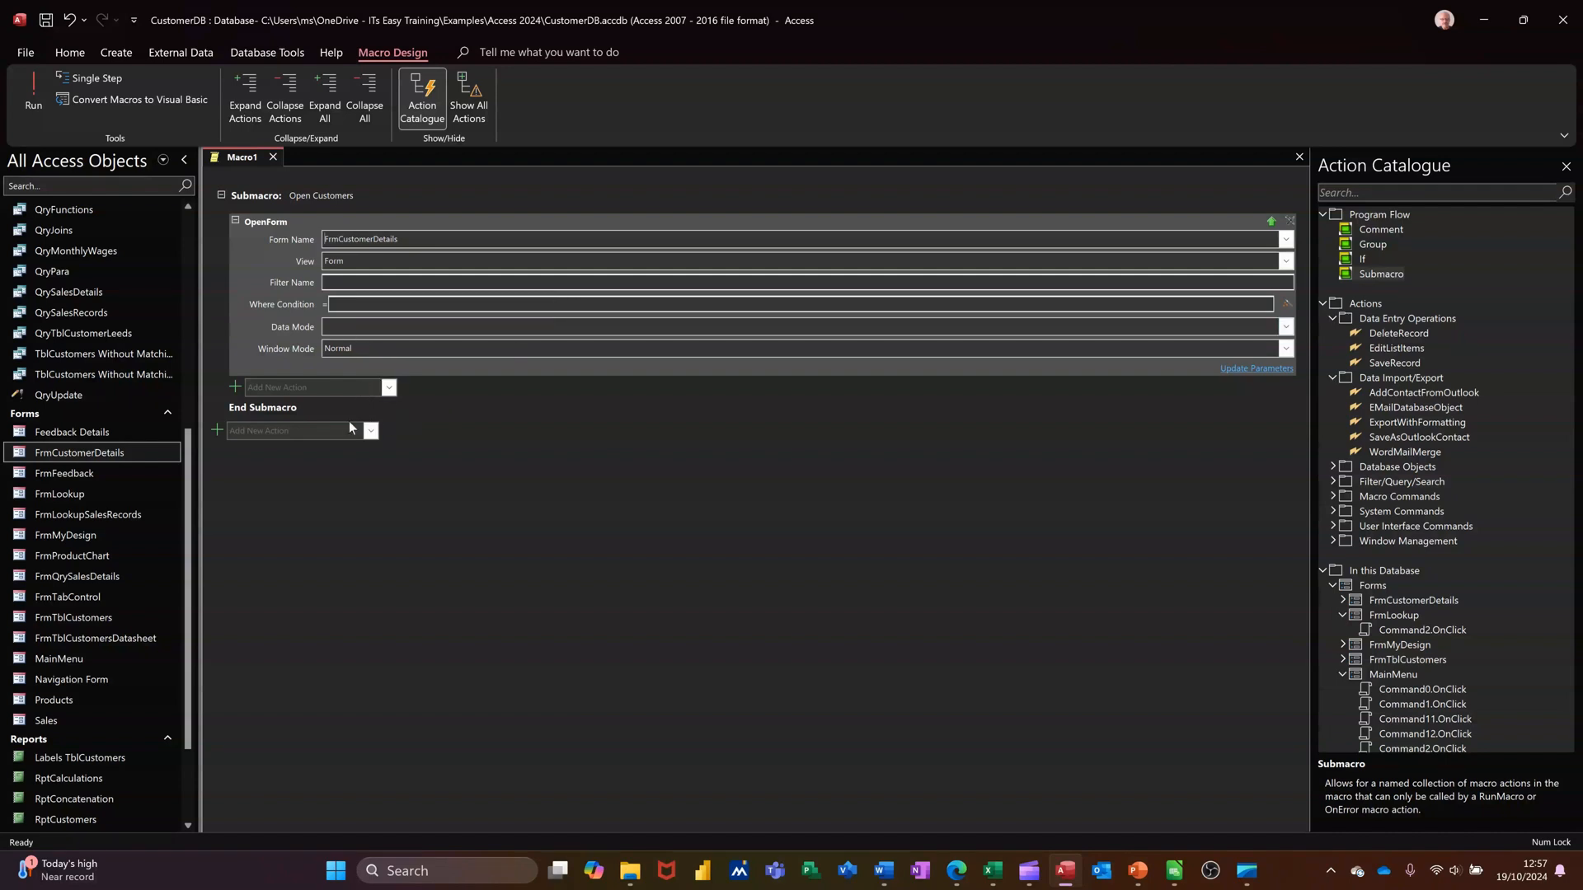
# Add a second submacro named Open Sales Details with an OpenForm action for FrmQrySalesDetails.
pyautogui.doubleClick(1379, 274)
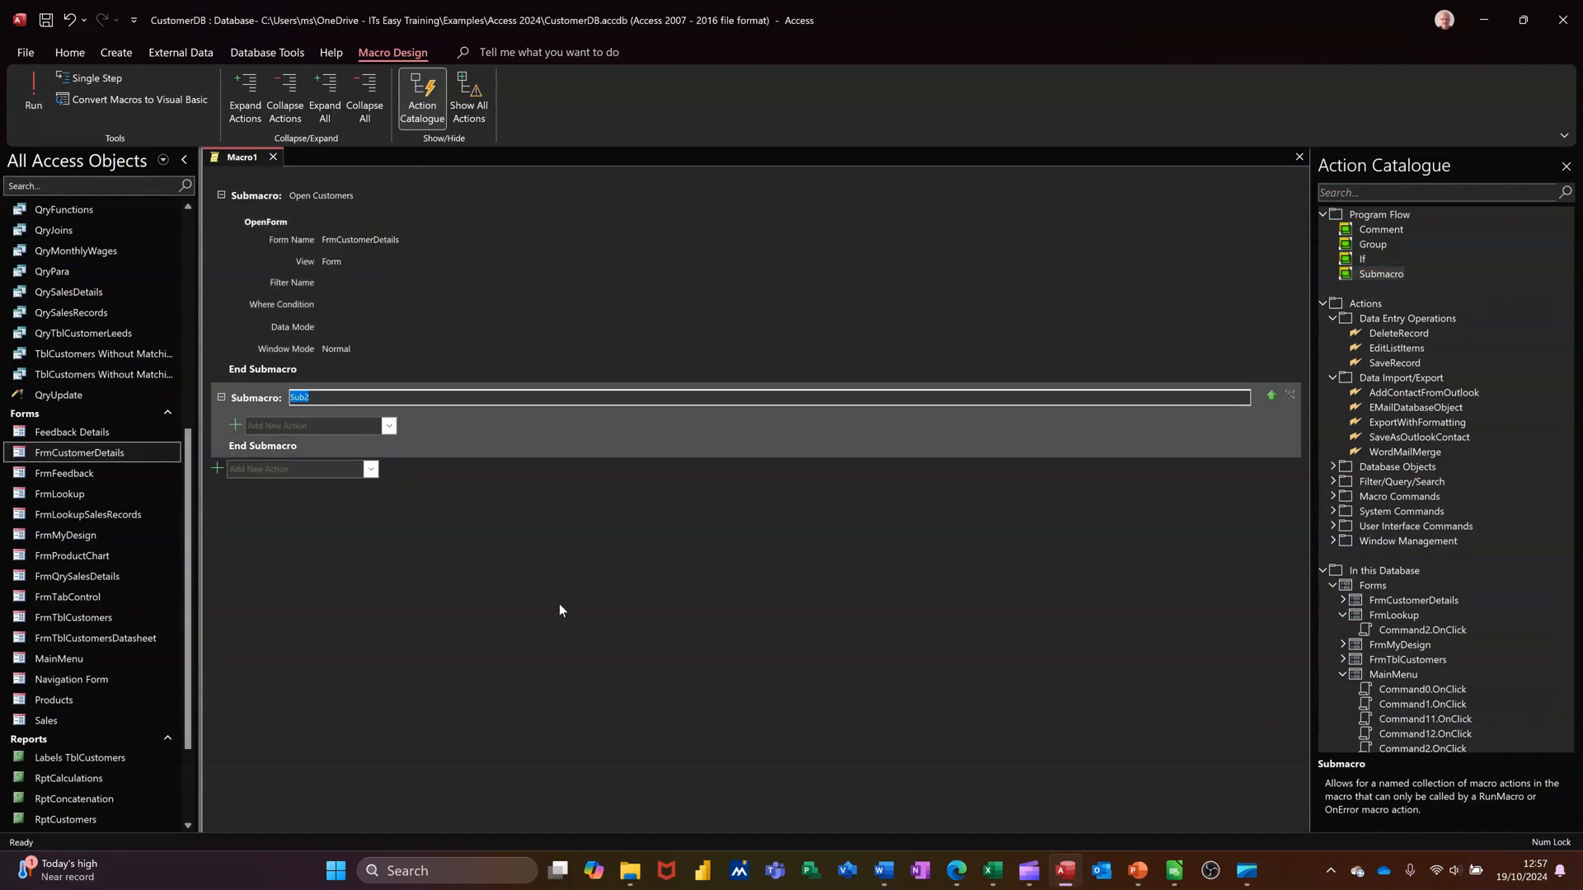
pyautogui.write('Open Sales')
pyautogui.write('Details')
pyautogui.click(334, 427)
pyautogui.write('Open')
pyautogui.press('Return')
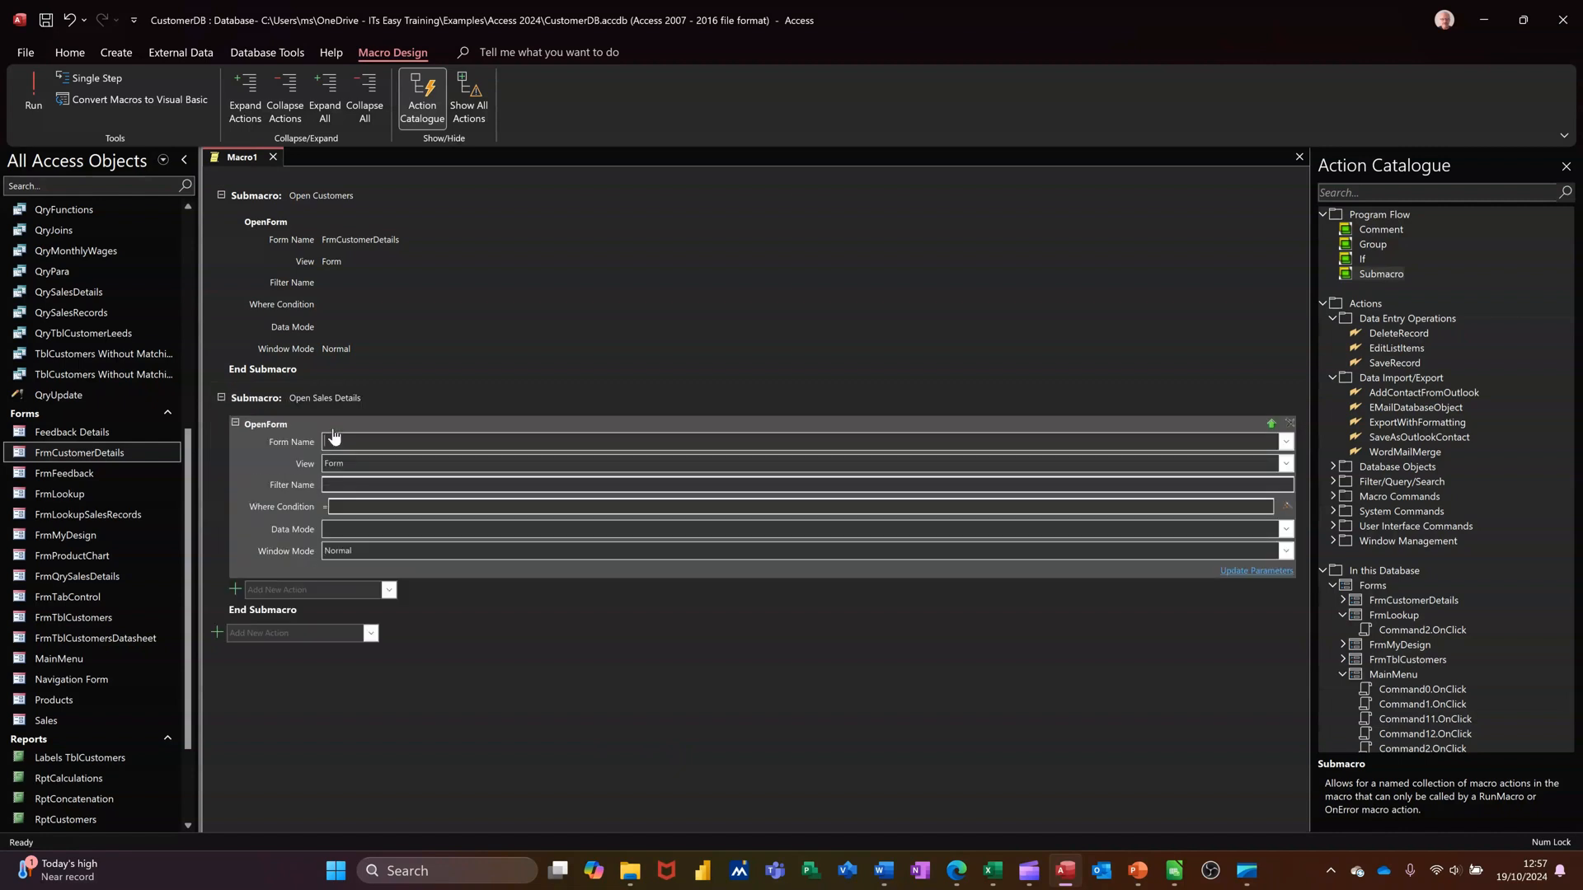
pyautogui.click(1286, 442)
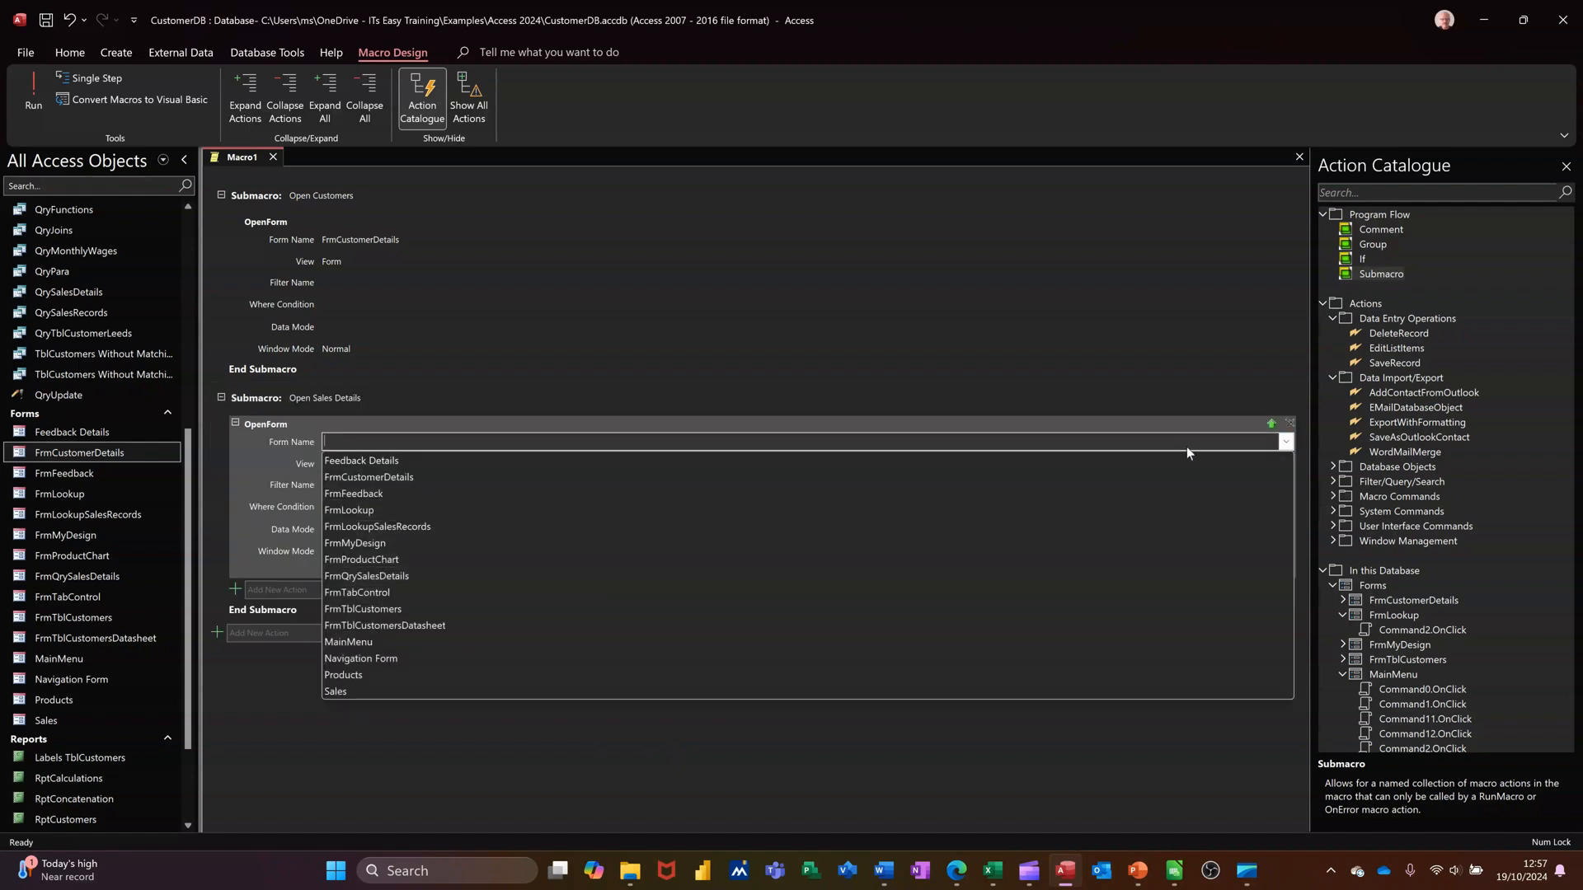
pyautogui.click(507, 577)
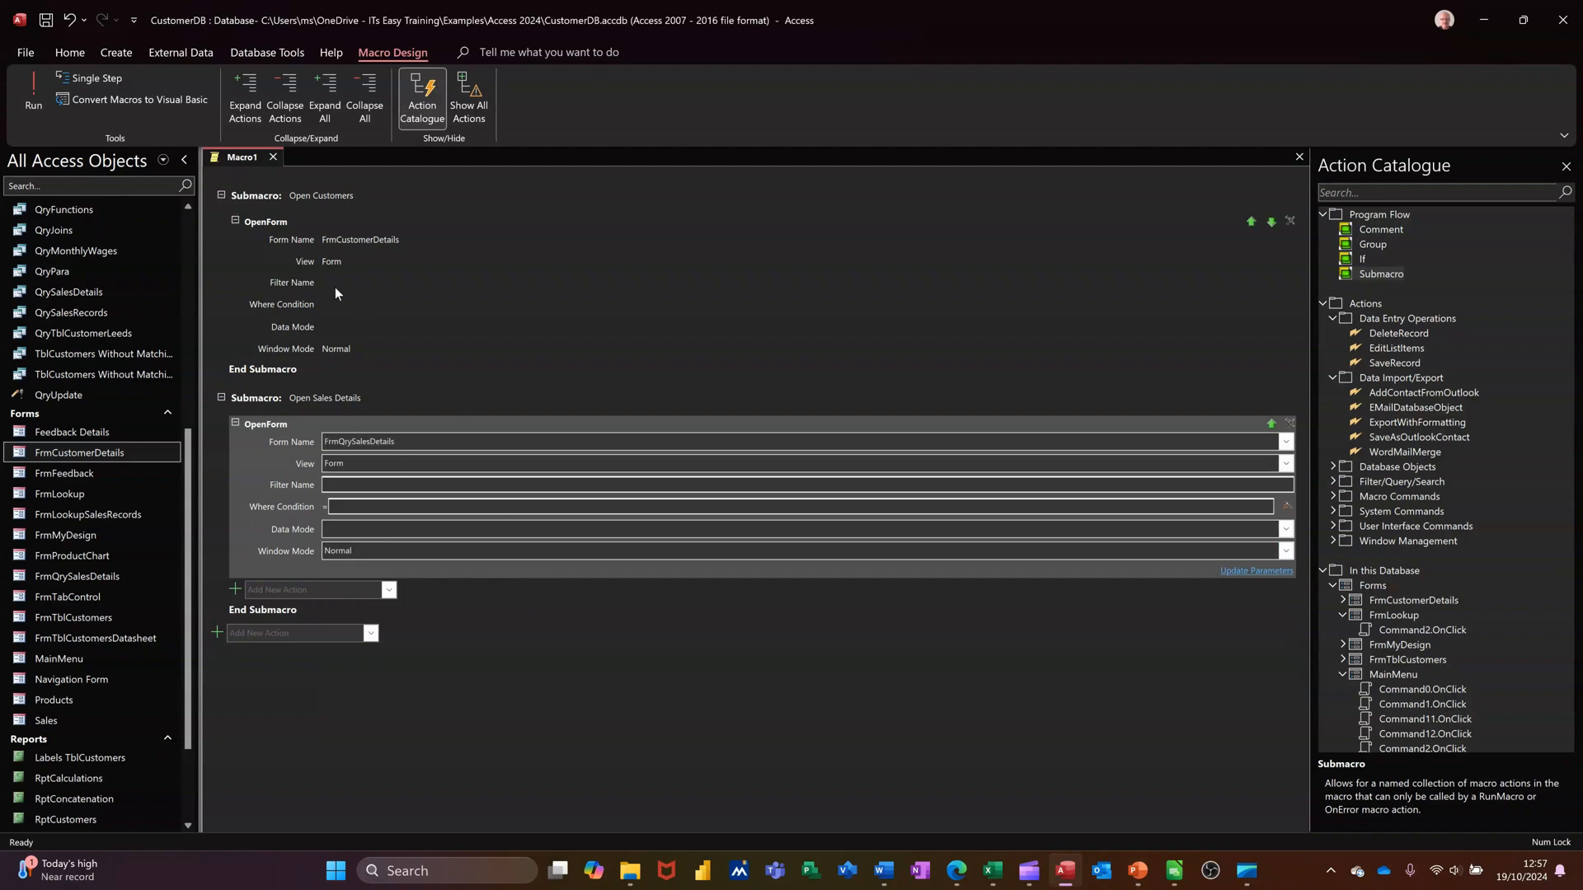
# Save the macro as Open Forms and close it.
pyautogui.click(46, 19)
pyautogui.write('O')
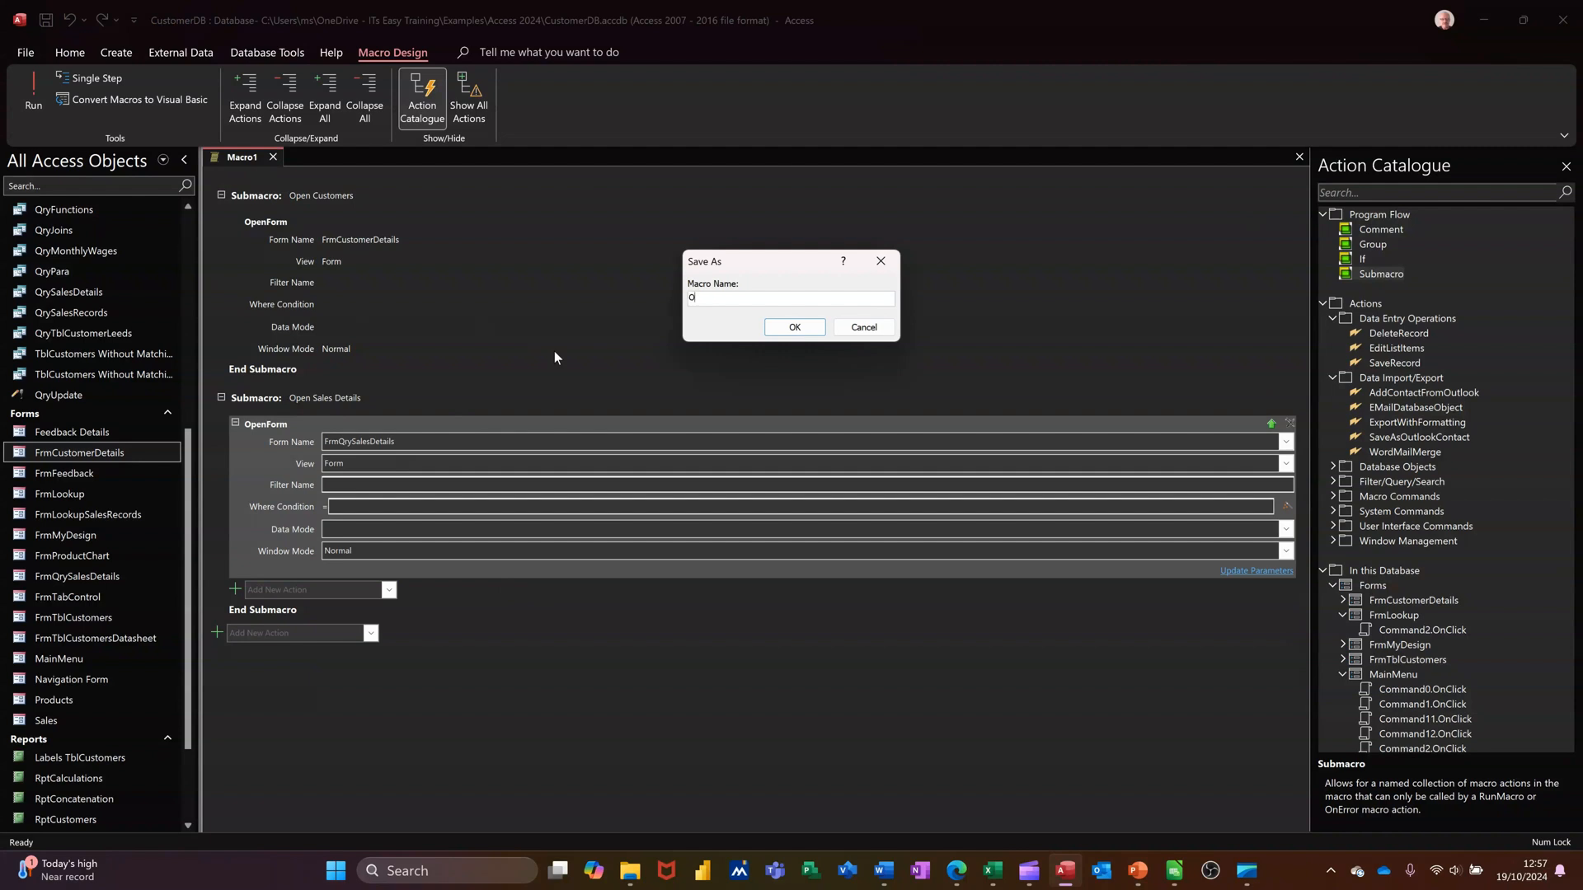
pyautogui.write('pen Forms')
pyautogui.click(793, 328)
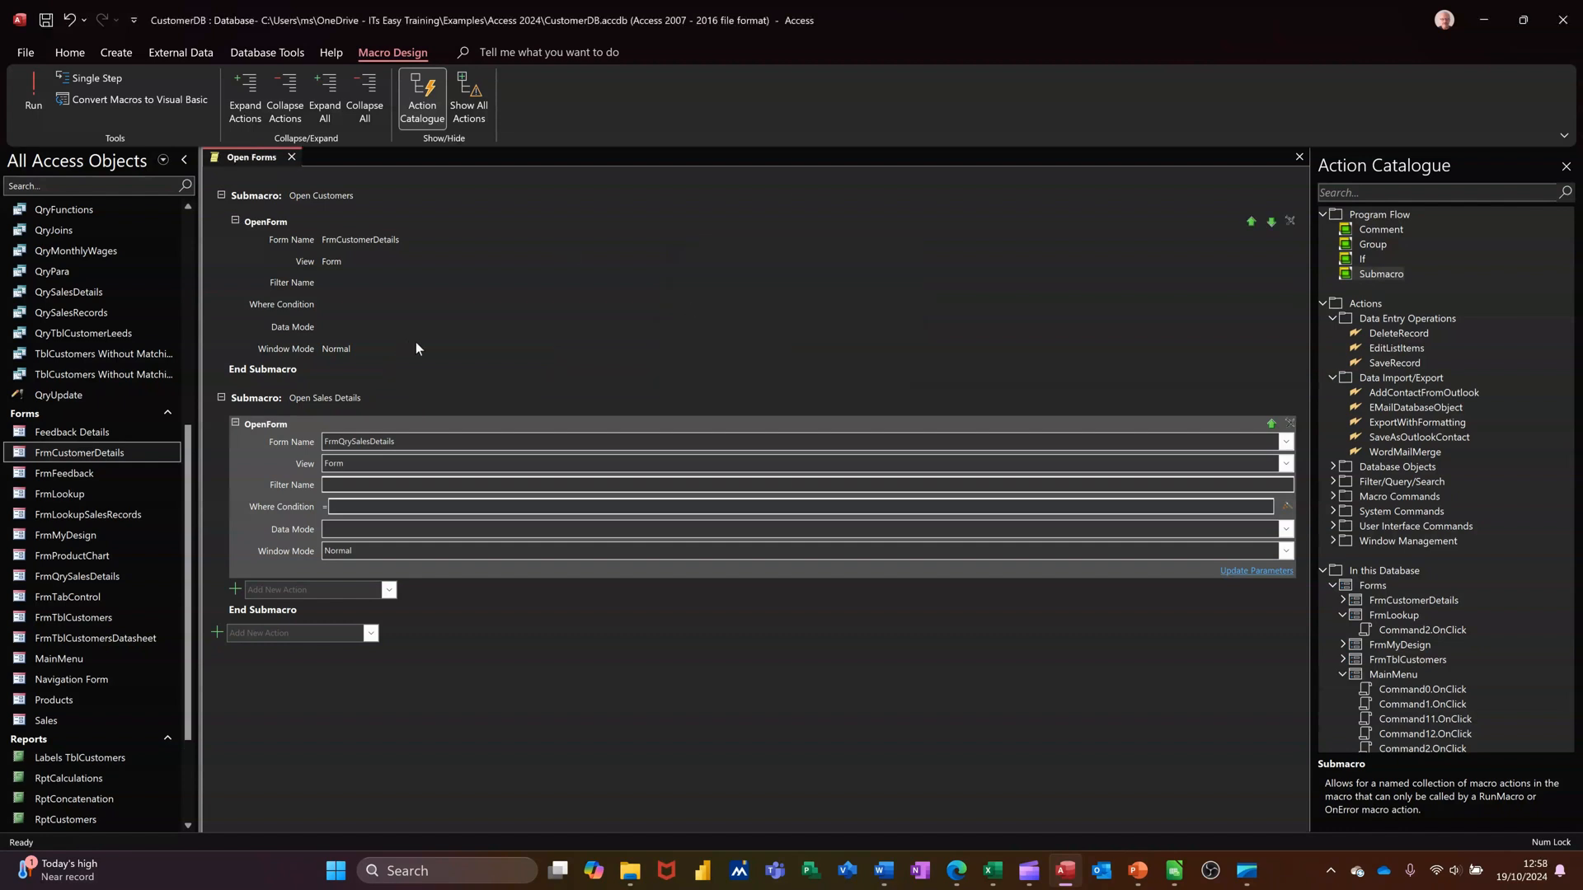
pyautogui.click(291, 157)
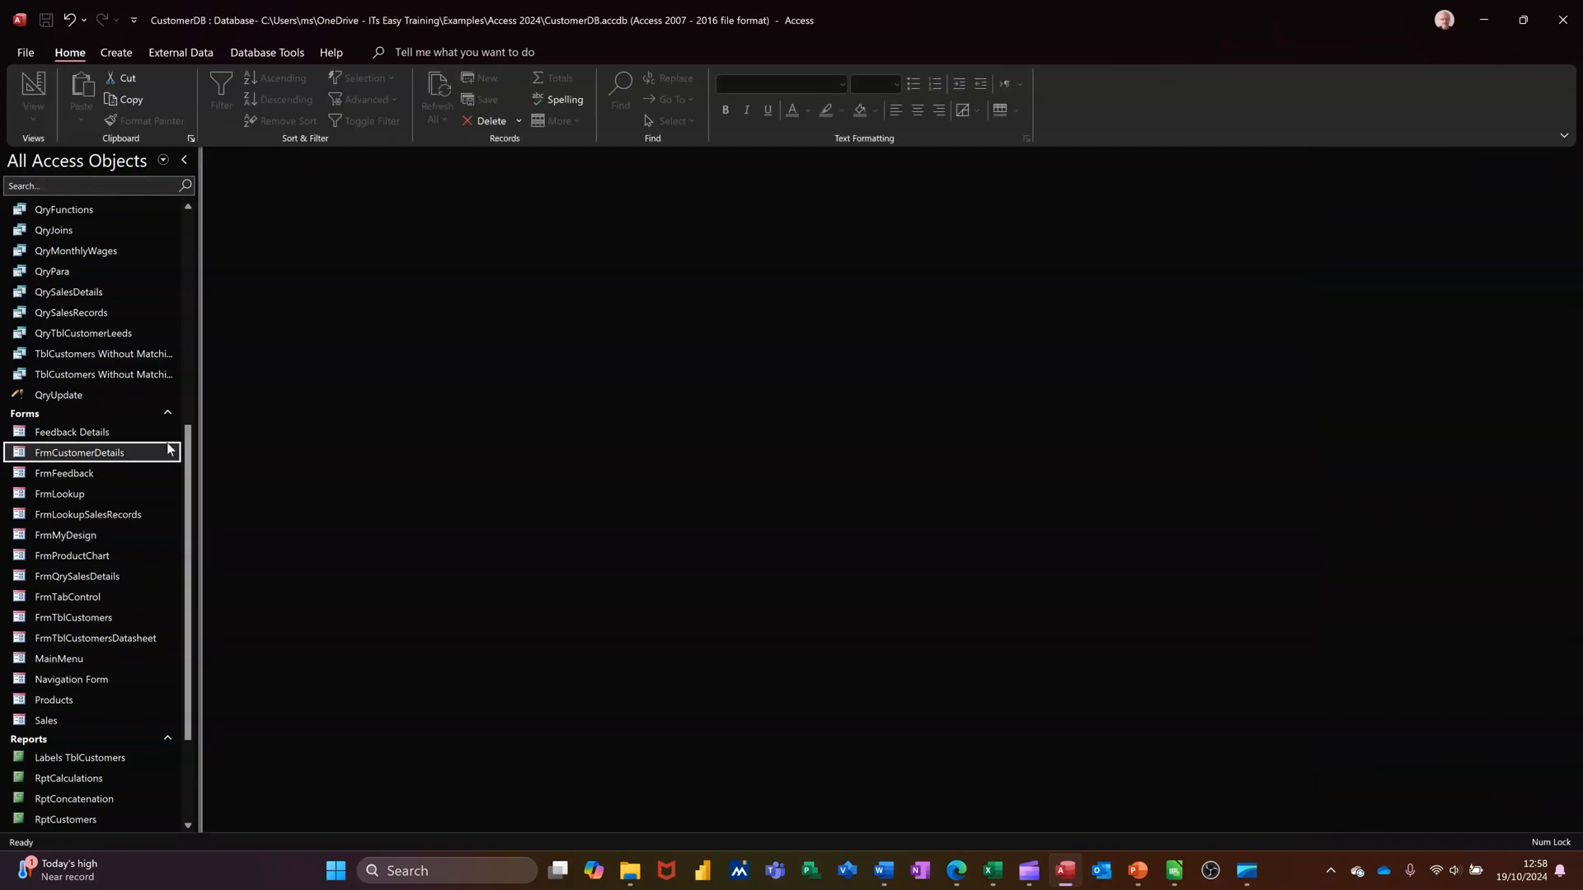
# Open MainMenu in Design View and draw a command button about 3.4 by 1.7 cm below the lower Open Customers button.
pyautogui.rightClick(73, 665)
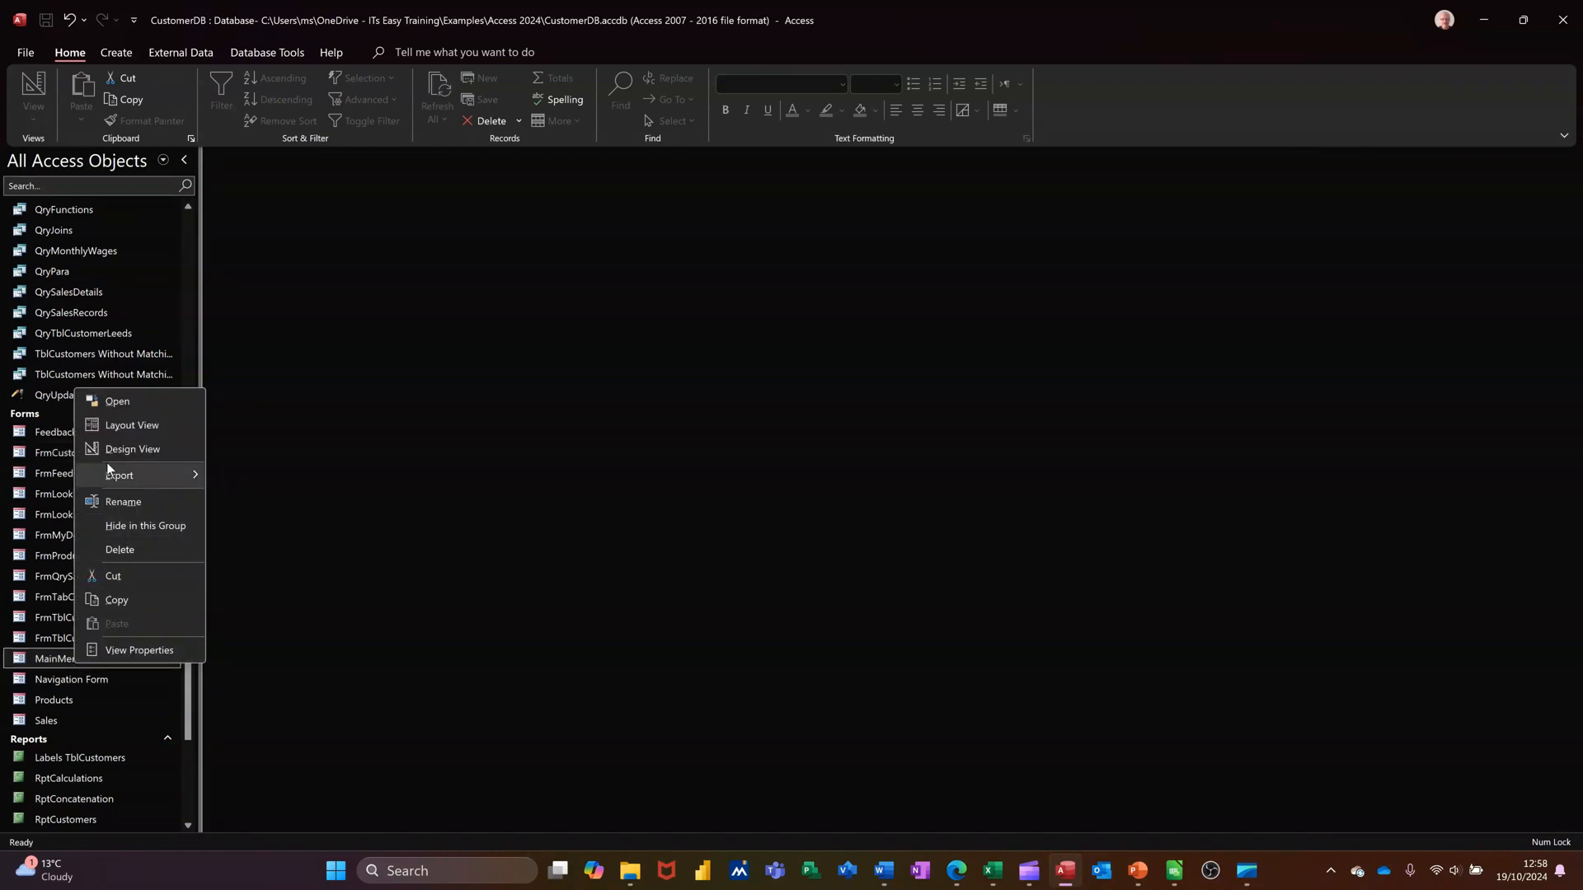
pyautogui.click(107, 450)
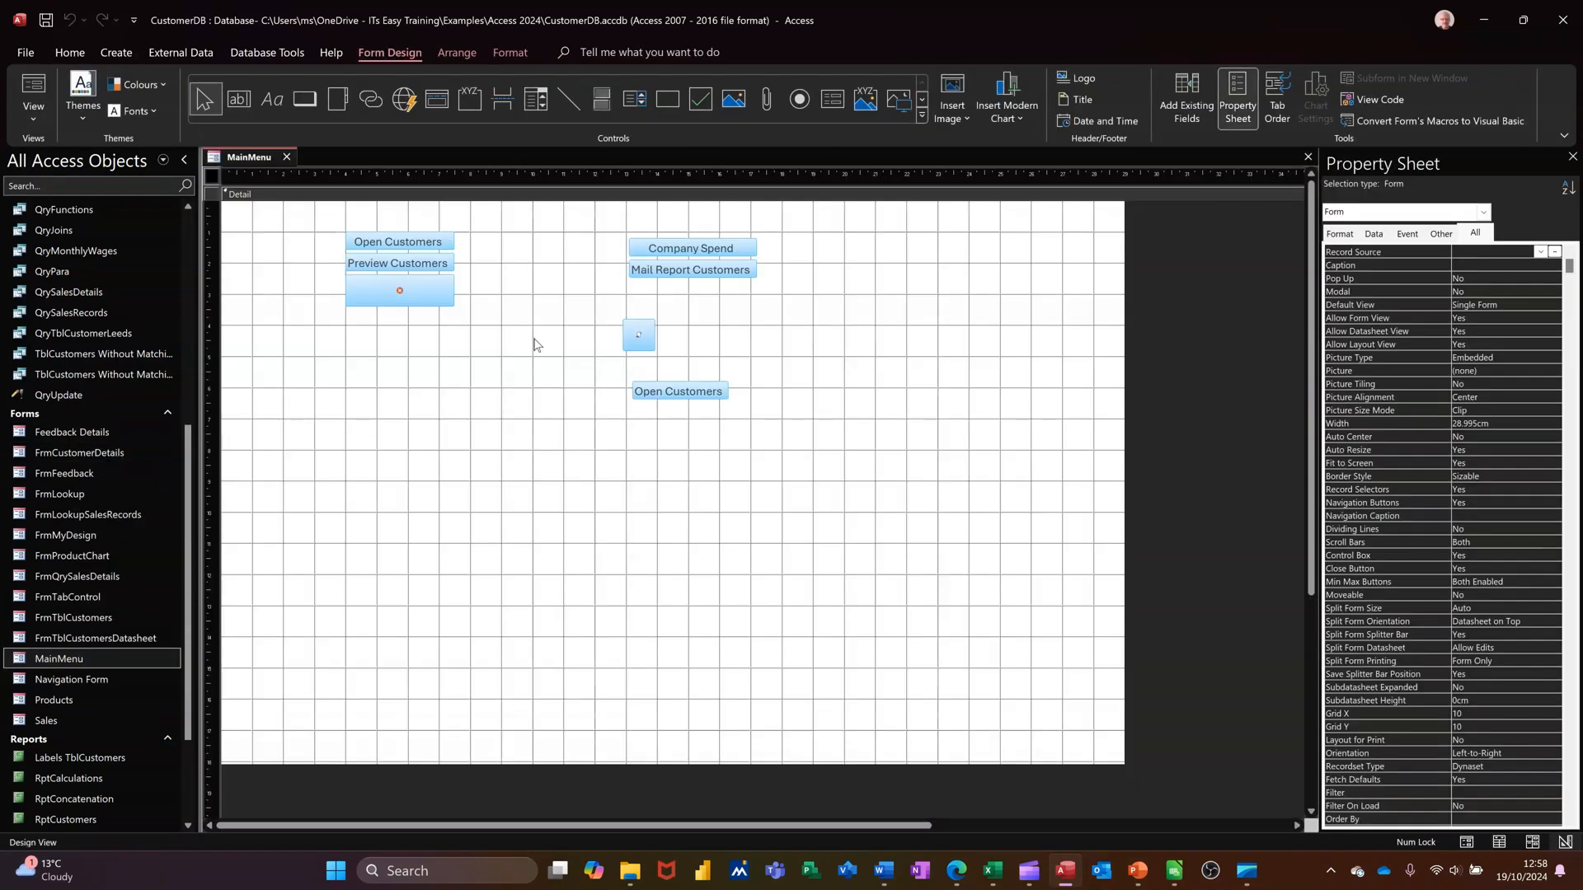
pyautogui.click(304, 99)
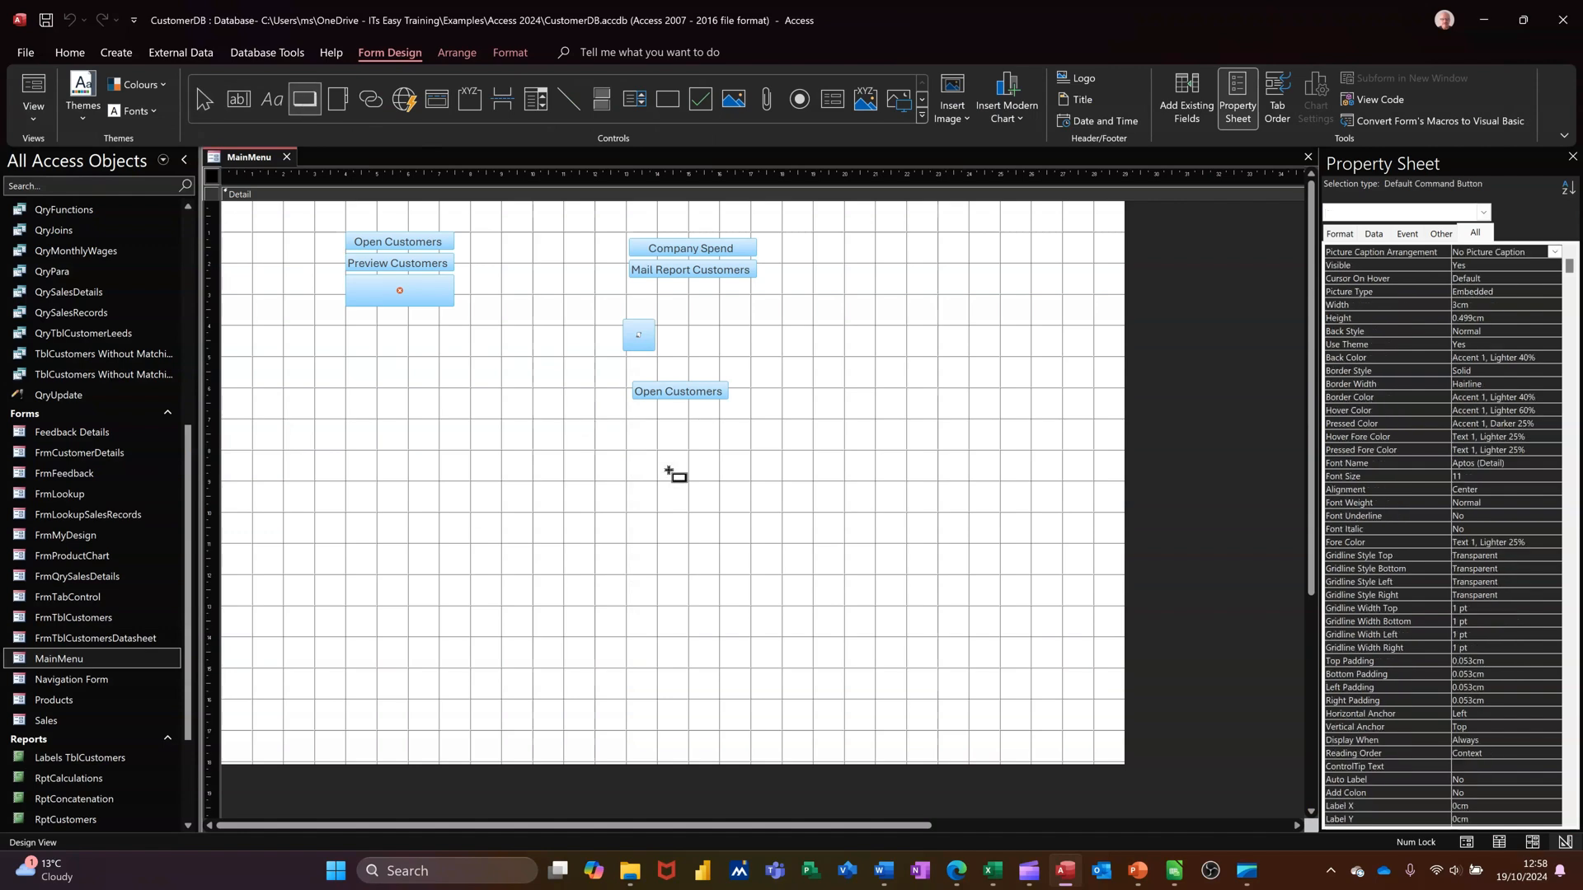
pyautogui.moveTo(635, 432); pyautogui.dragTo(743, 484)
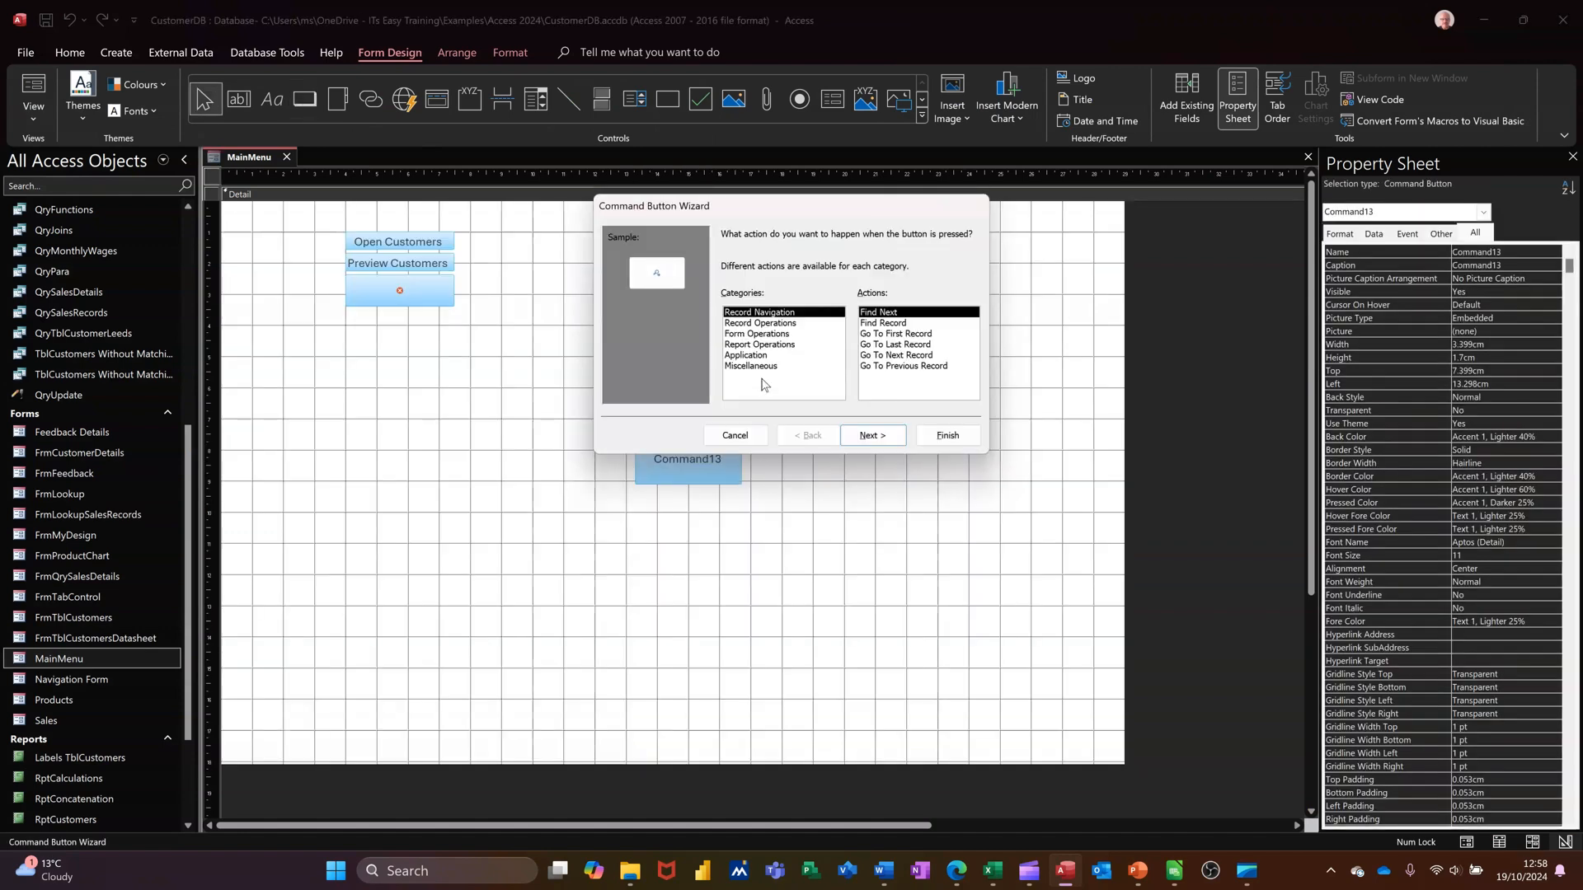
# Set the new command button to run the Open Forms.Open Sales Details macro, using the Miscellaneous category's Run Macro action.
pyautogui.click(763, 366)
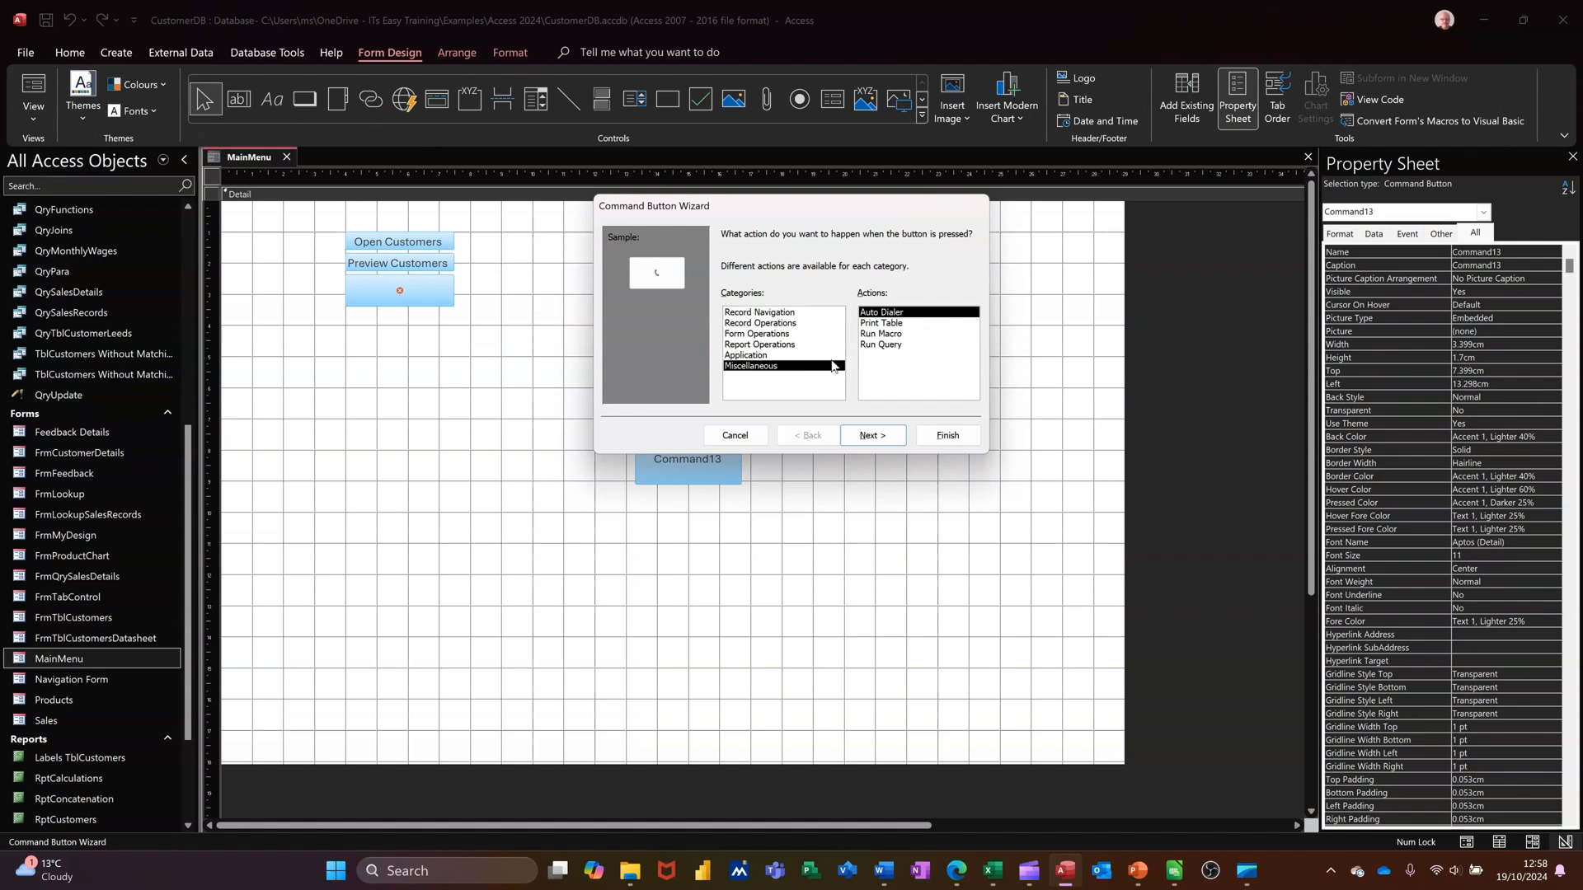
pyautogui.click(882, 334)
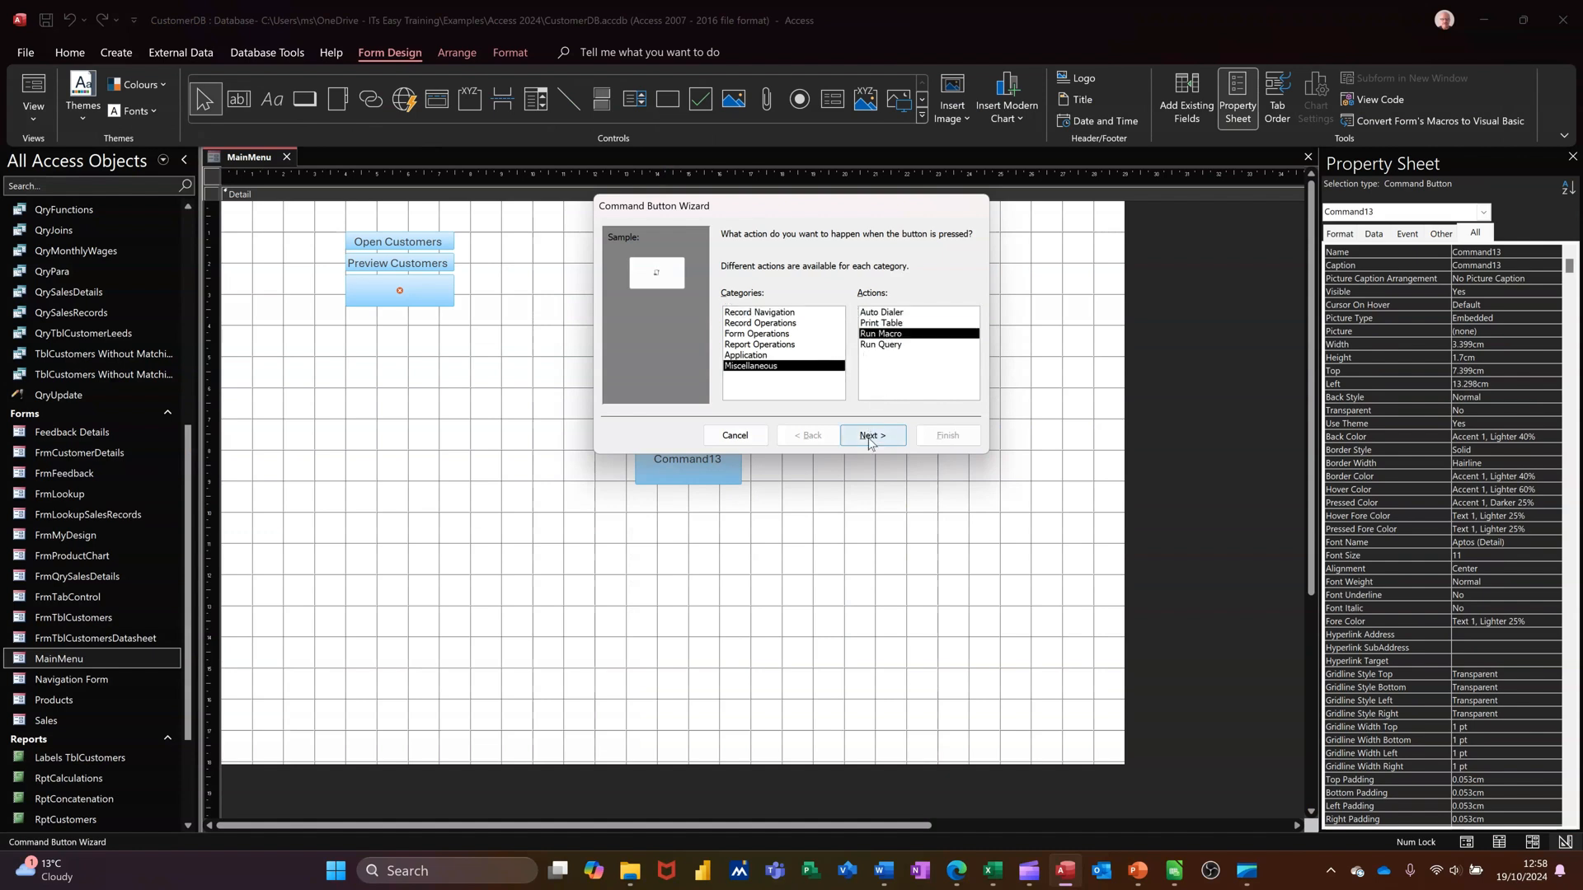
pyautogui.click(870, 437)
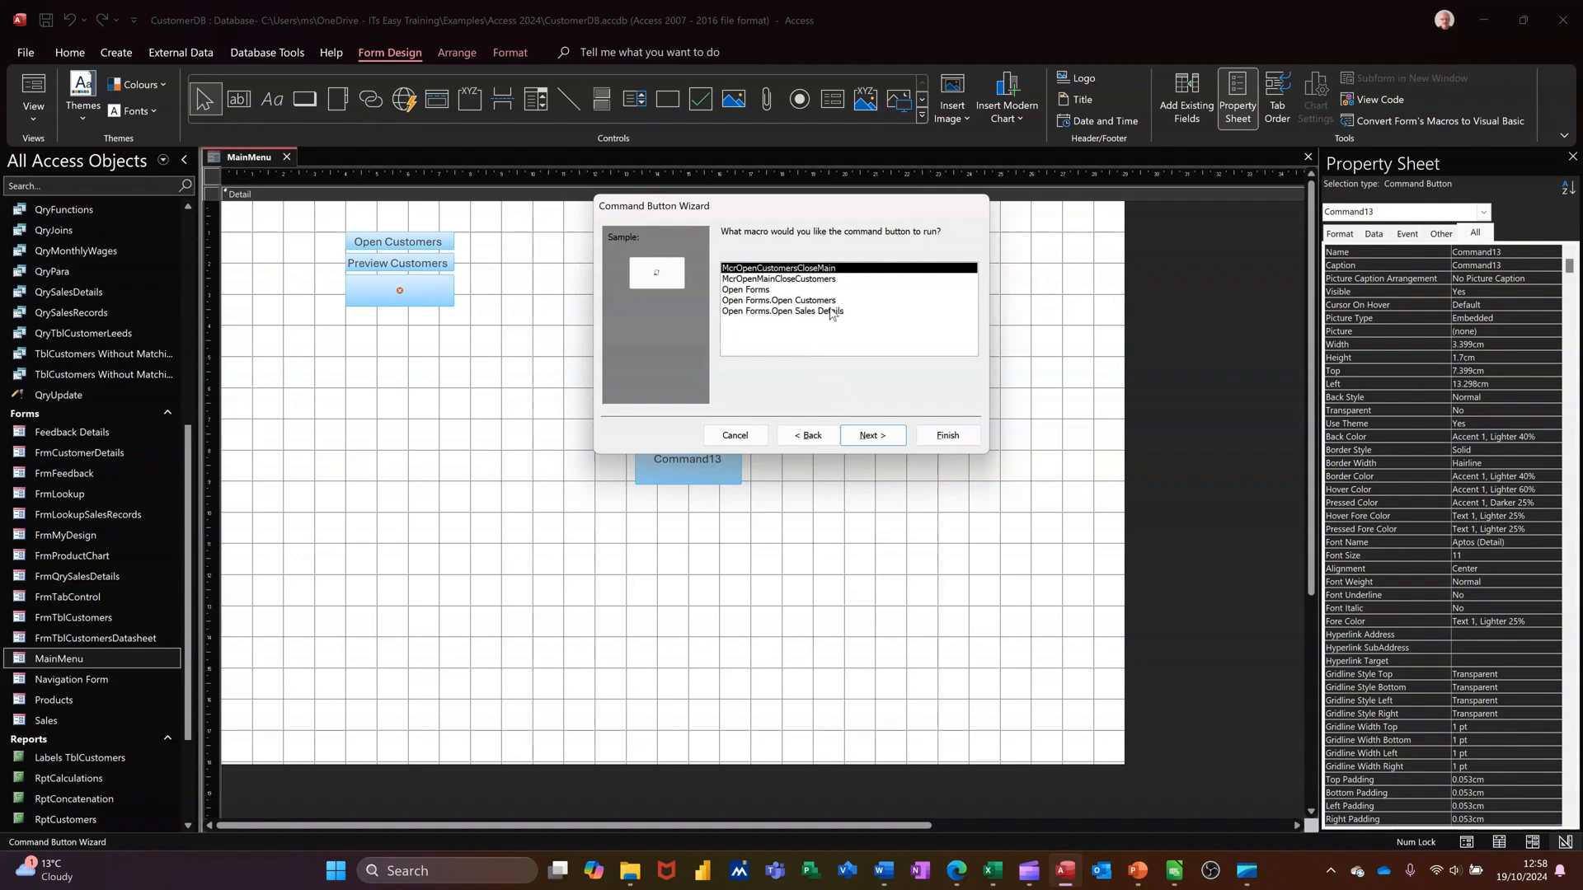
pyautogui.click(808, 313)
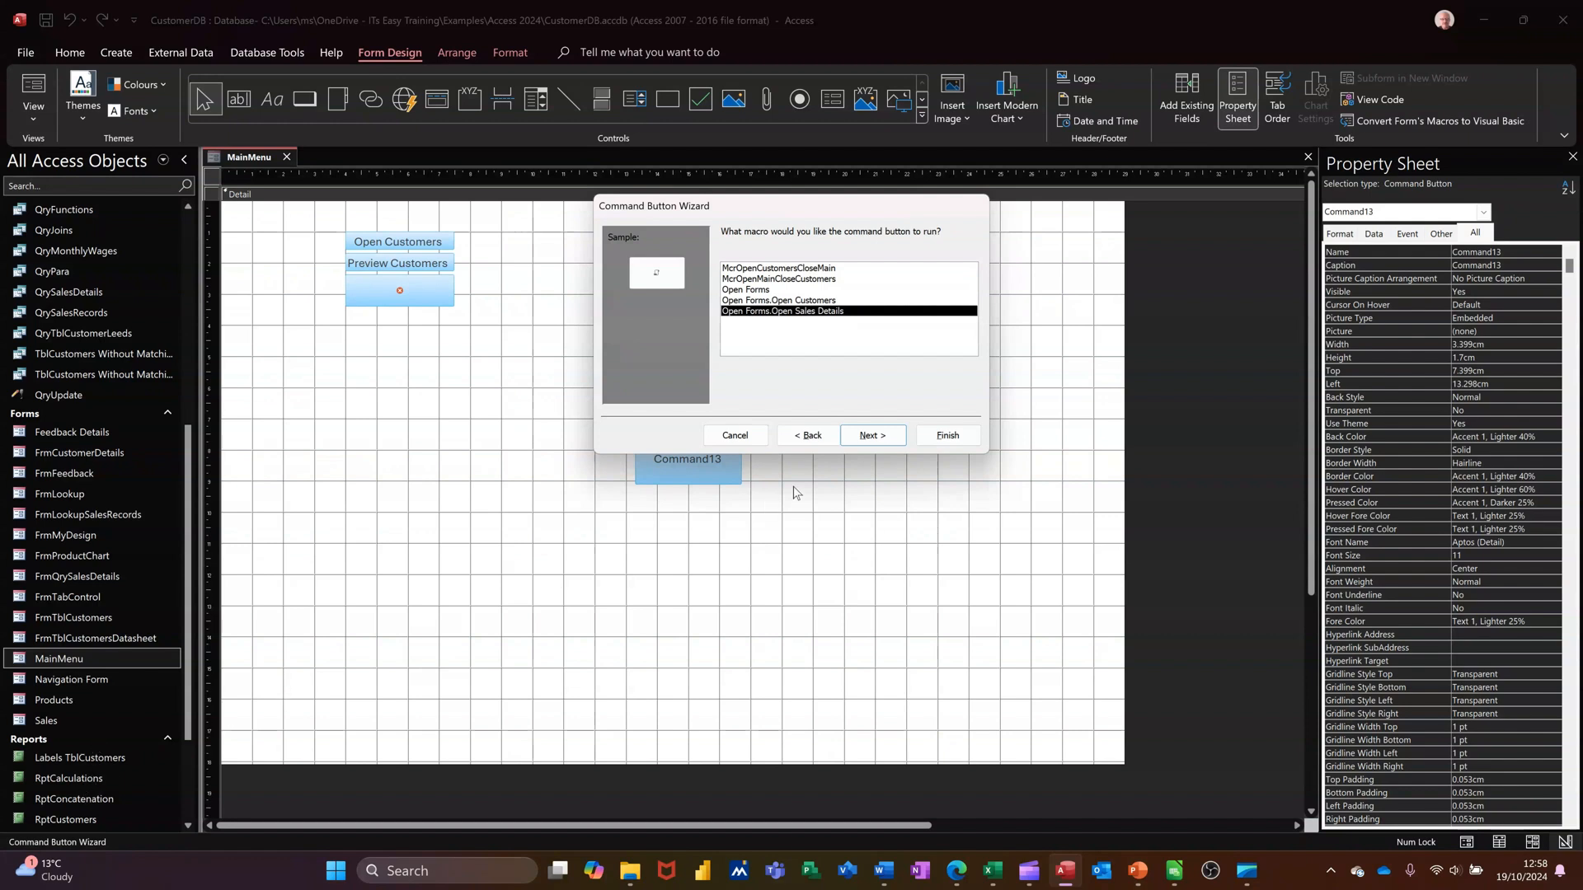
pyautogui.click(873, 447)
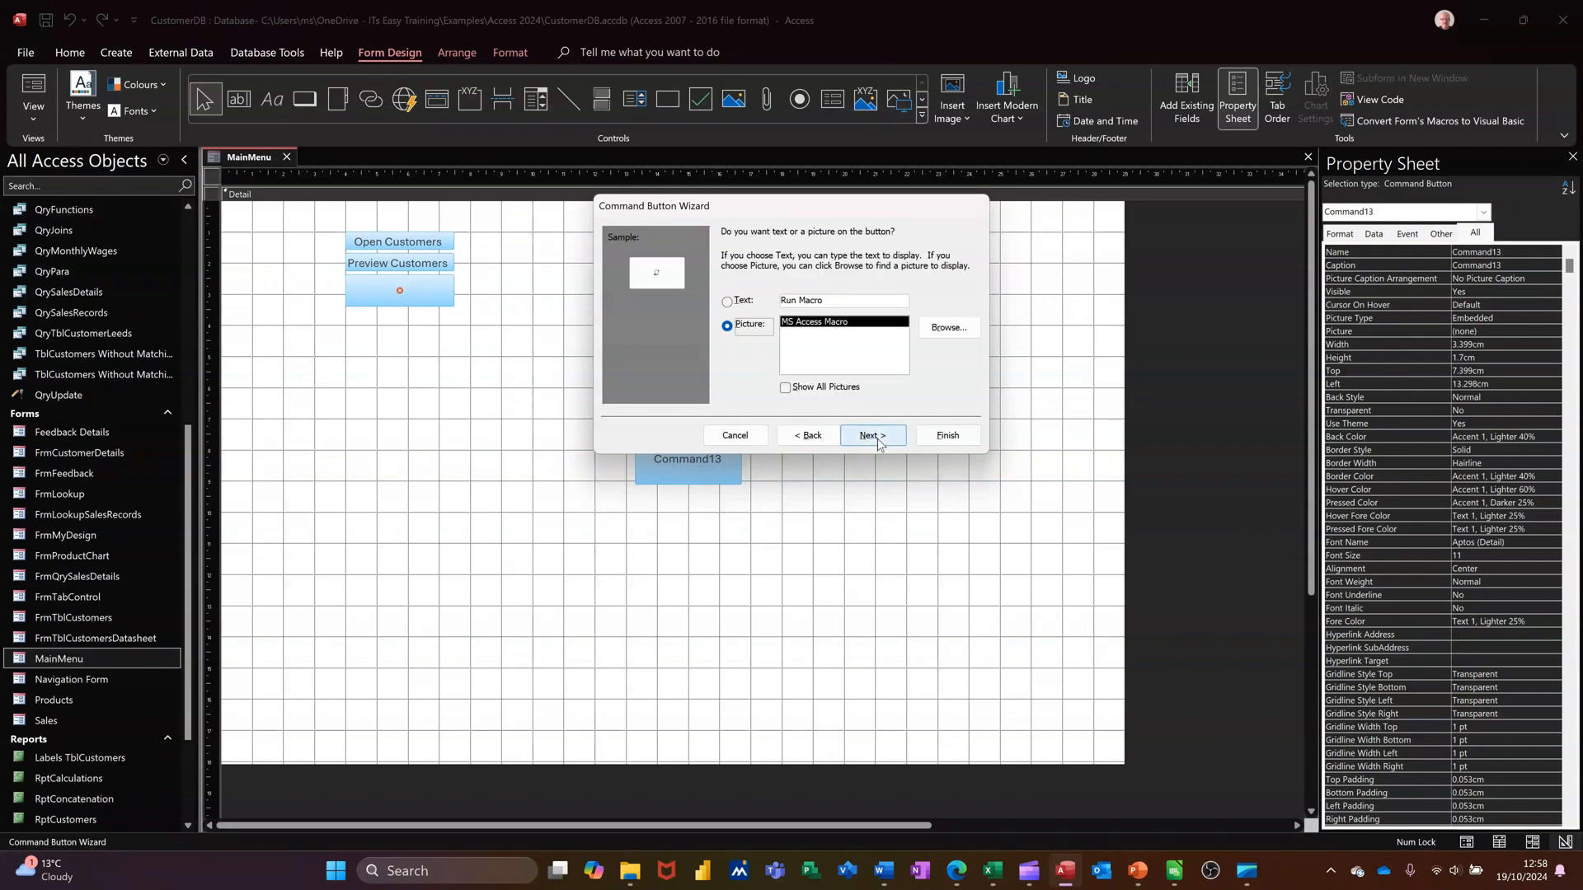
# Give the button the text Sales Details and finish the wizard with the default button name.
pyautogui.click(727, 302)
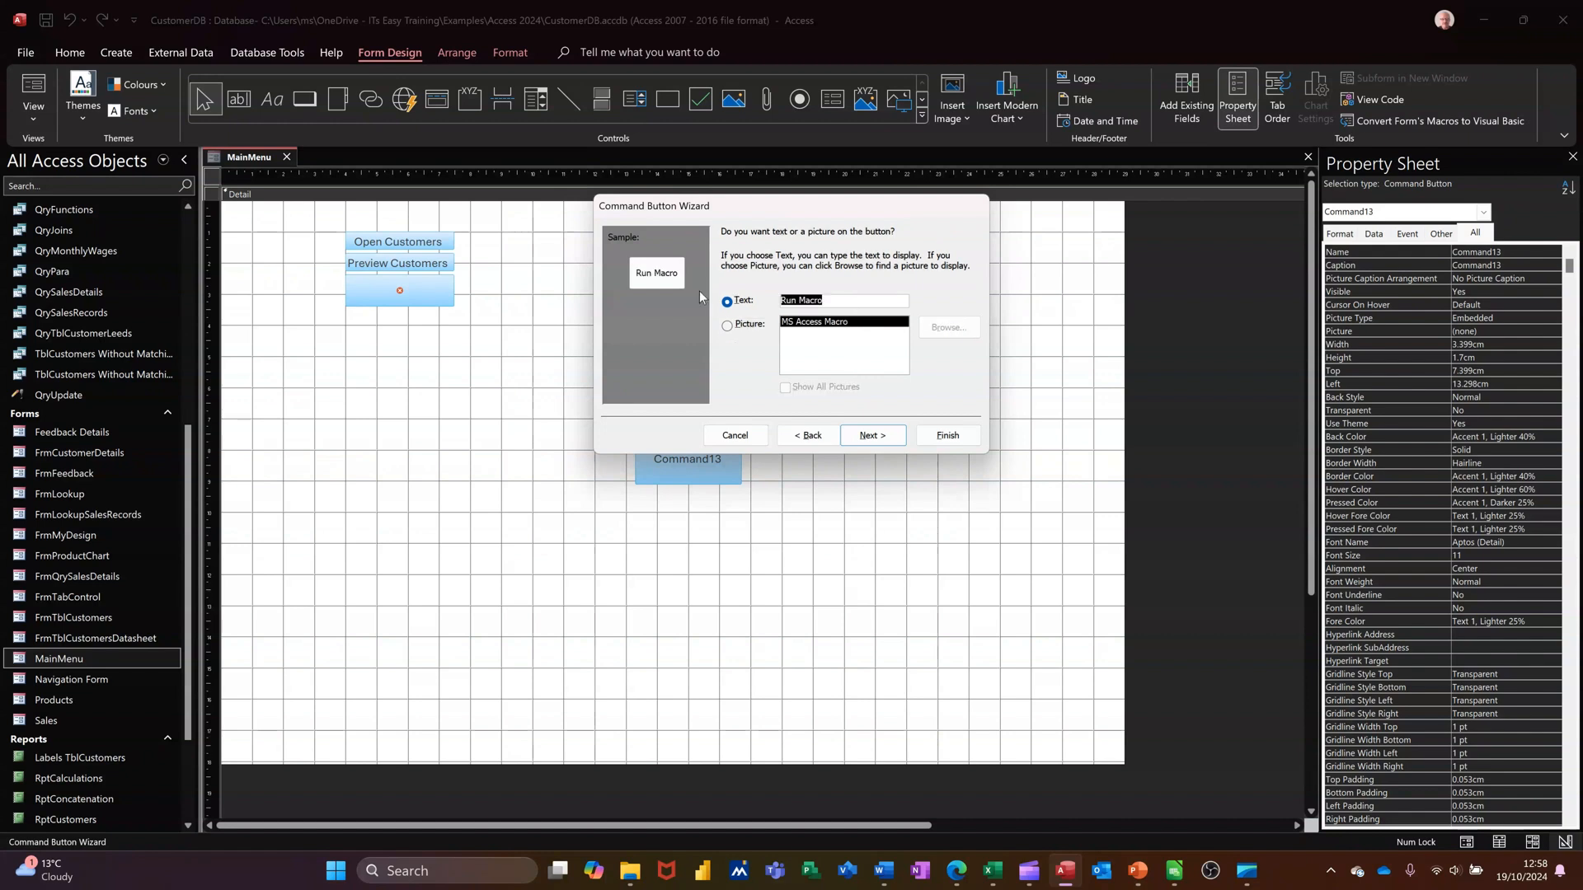
pyautogui.write('sales Details')
pyautogui.click(786, 301)
pyautogui.press('BackSpace')
pyautogui.write('S')
pyautogui.click(878, 438)
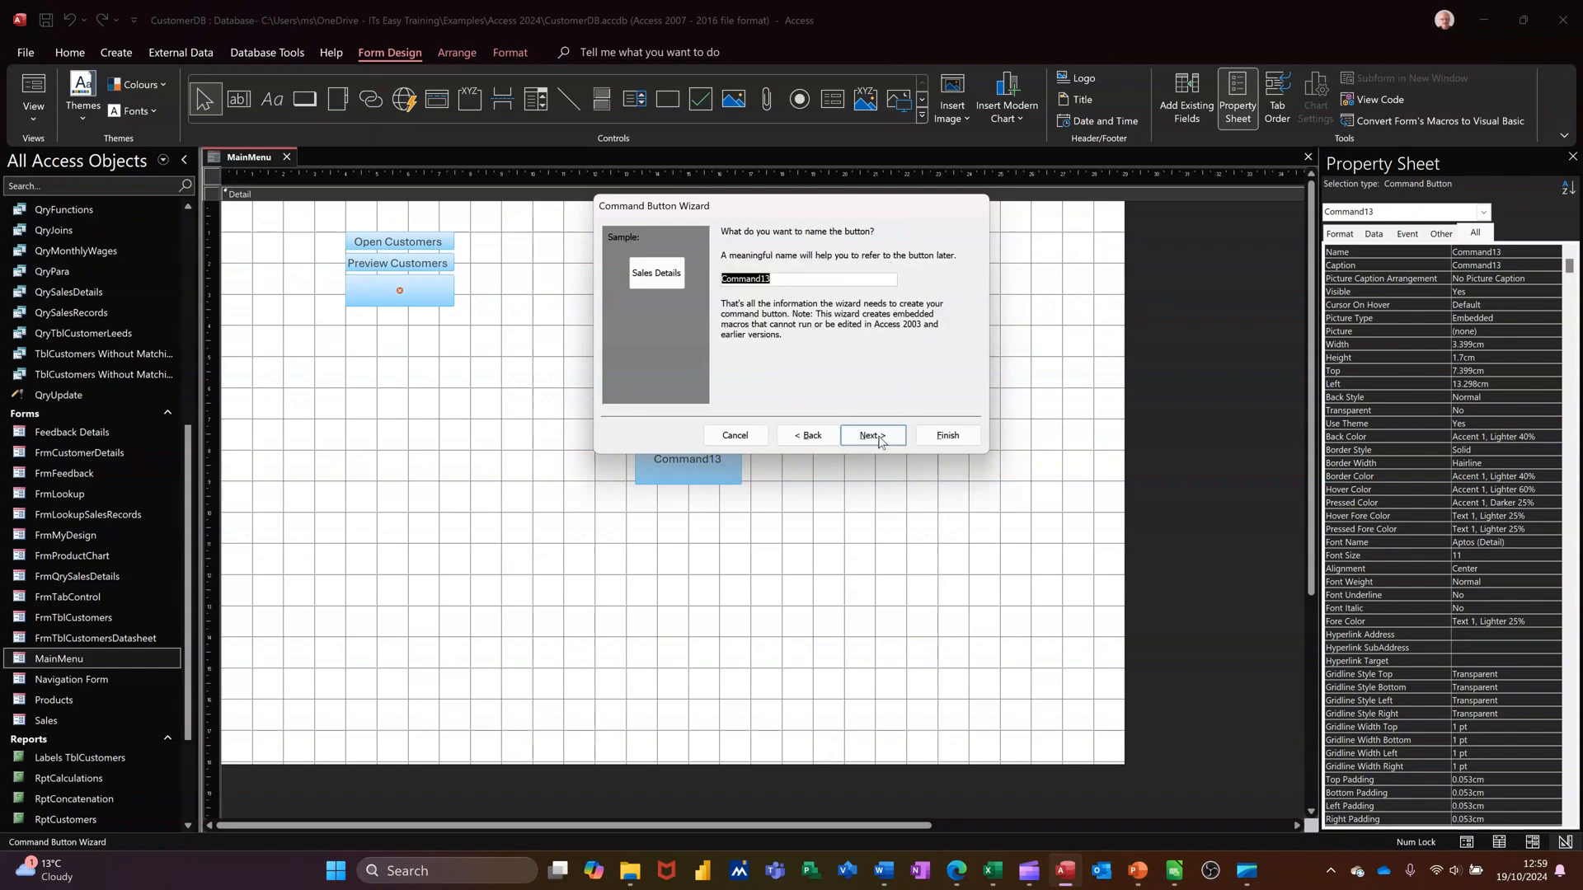
pyautogui.click(966, 439)
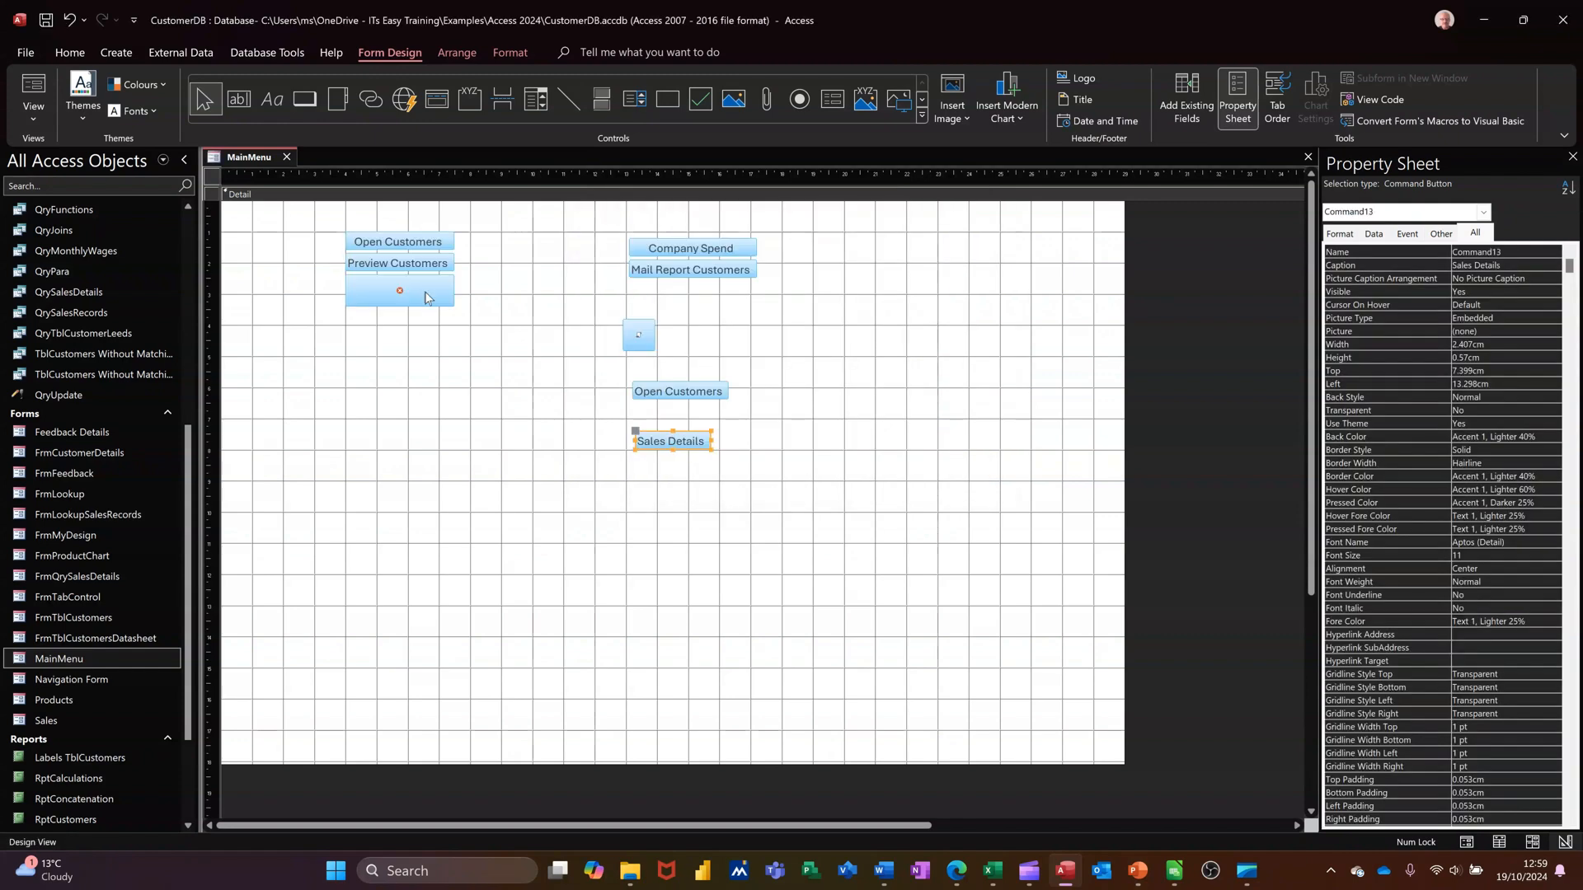
# Test the Sales Details button in Form View, and close the sales details form and MainMenu.
pyautogui.click(33, 83)
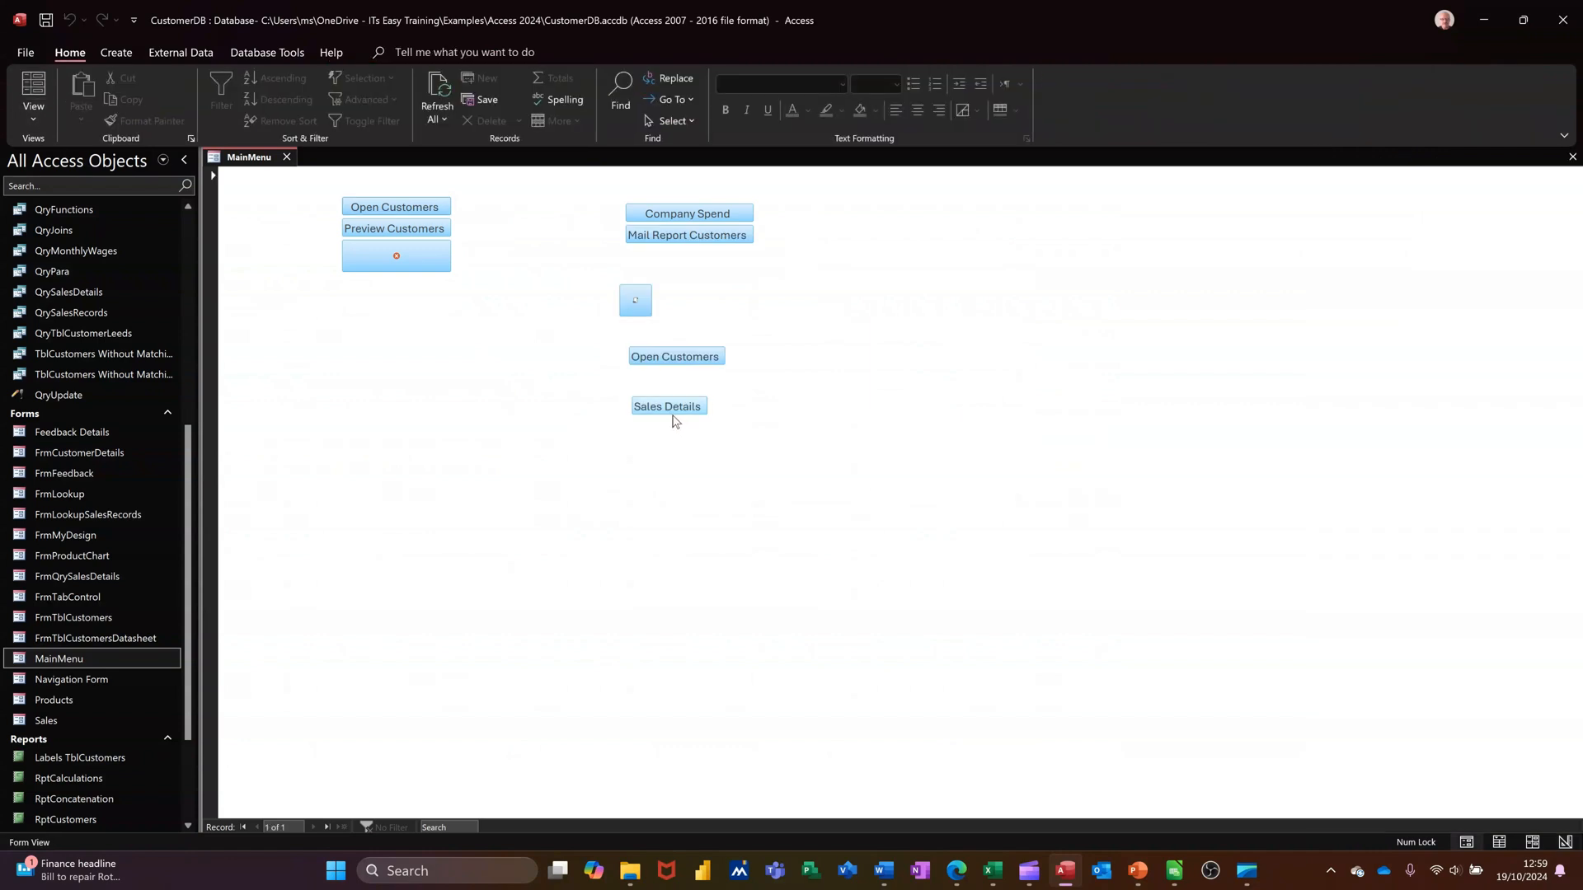
pyautogui.click(668, 408)
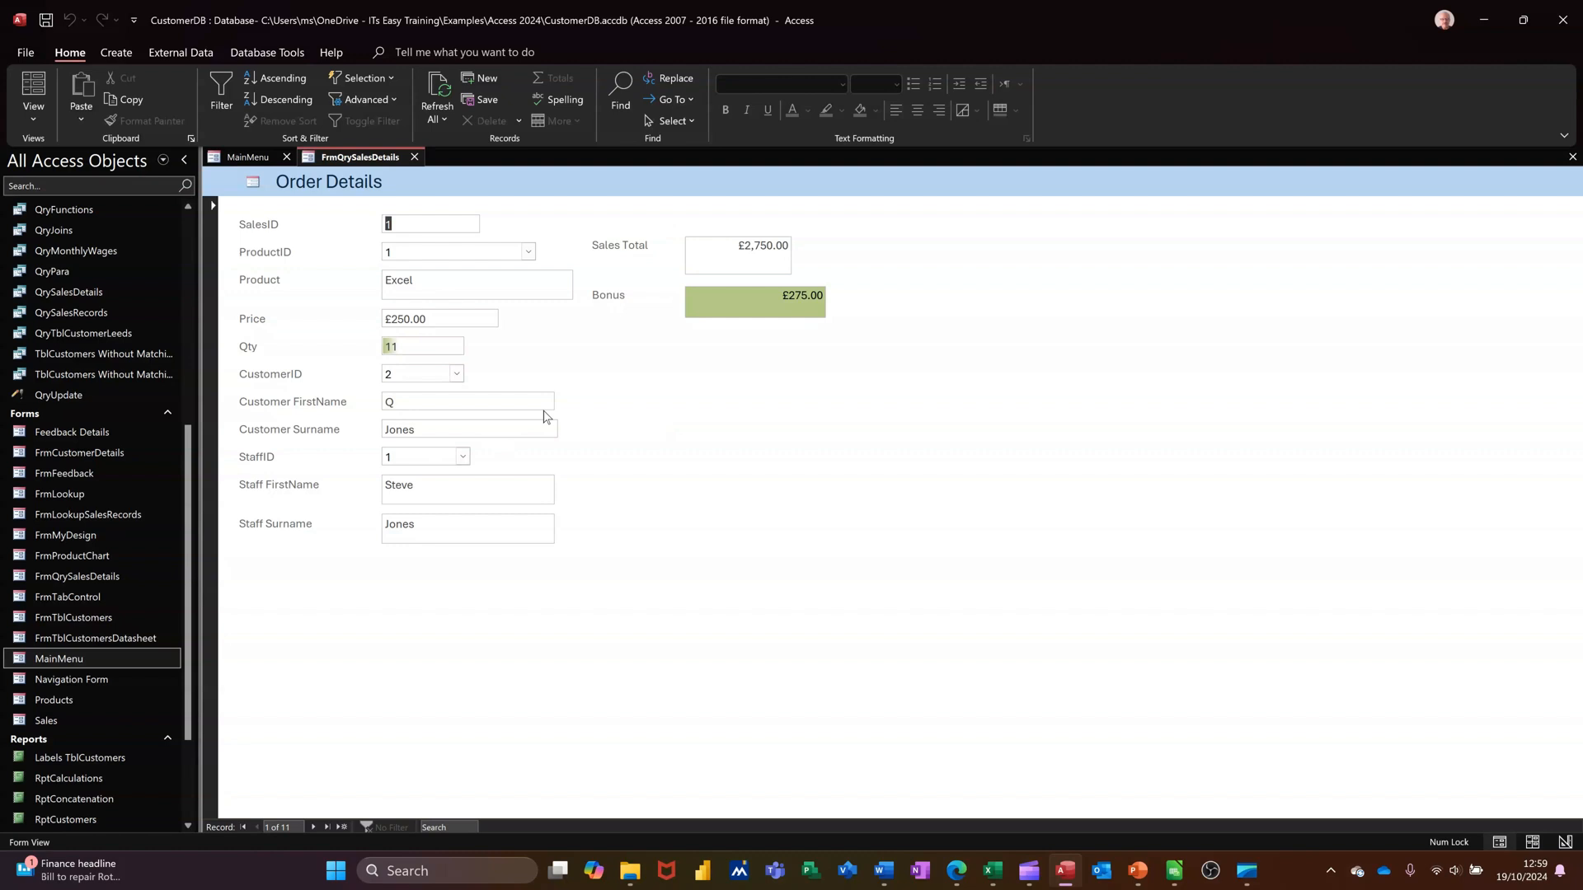
pyautogui.click(415, 157)
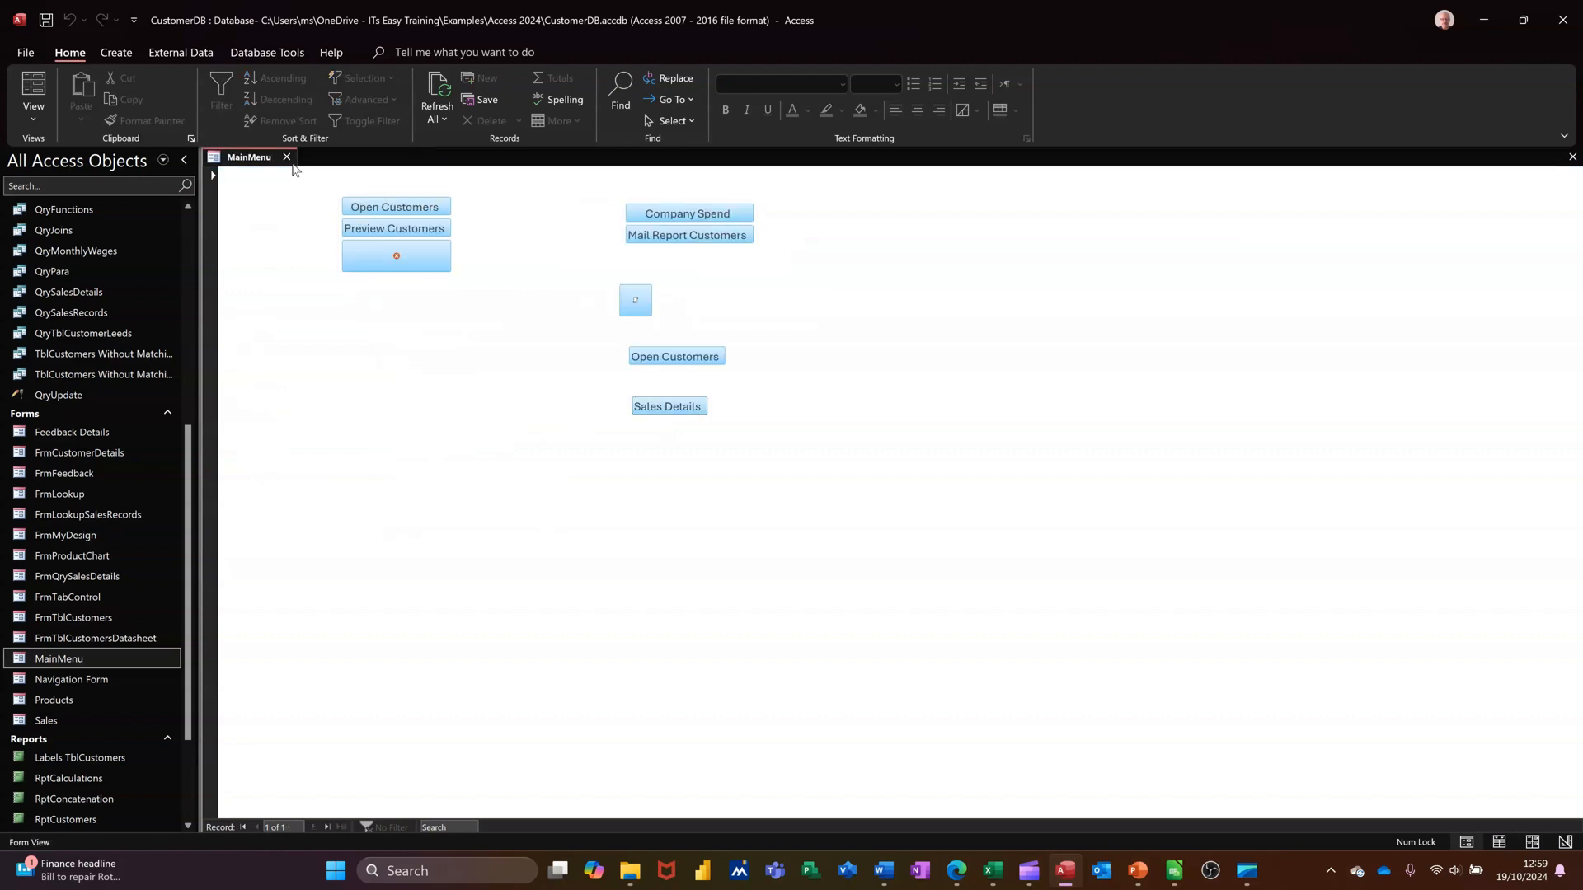
pyautogui.click(287, 157)
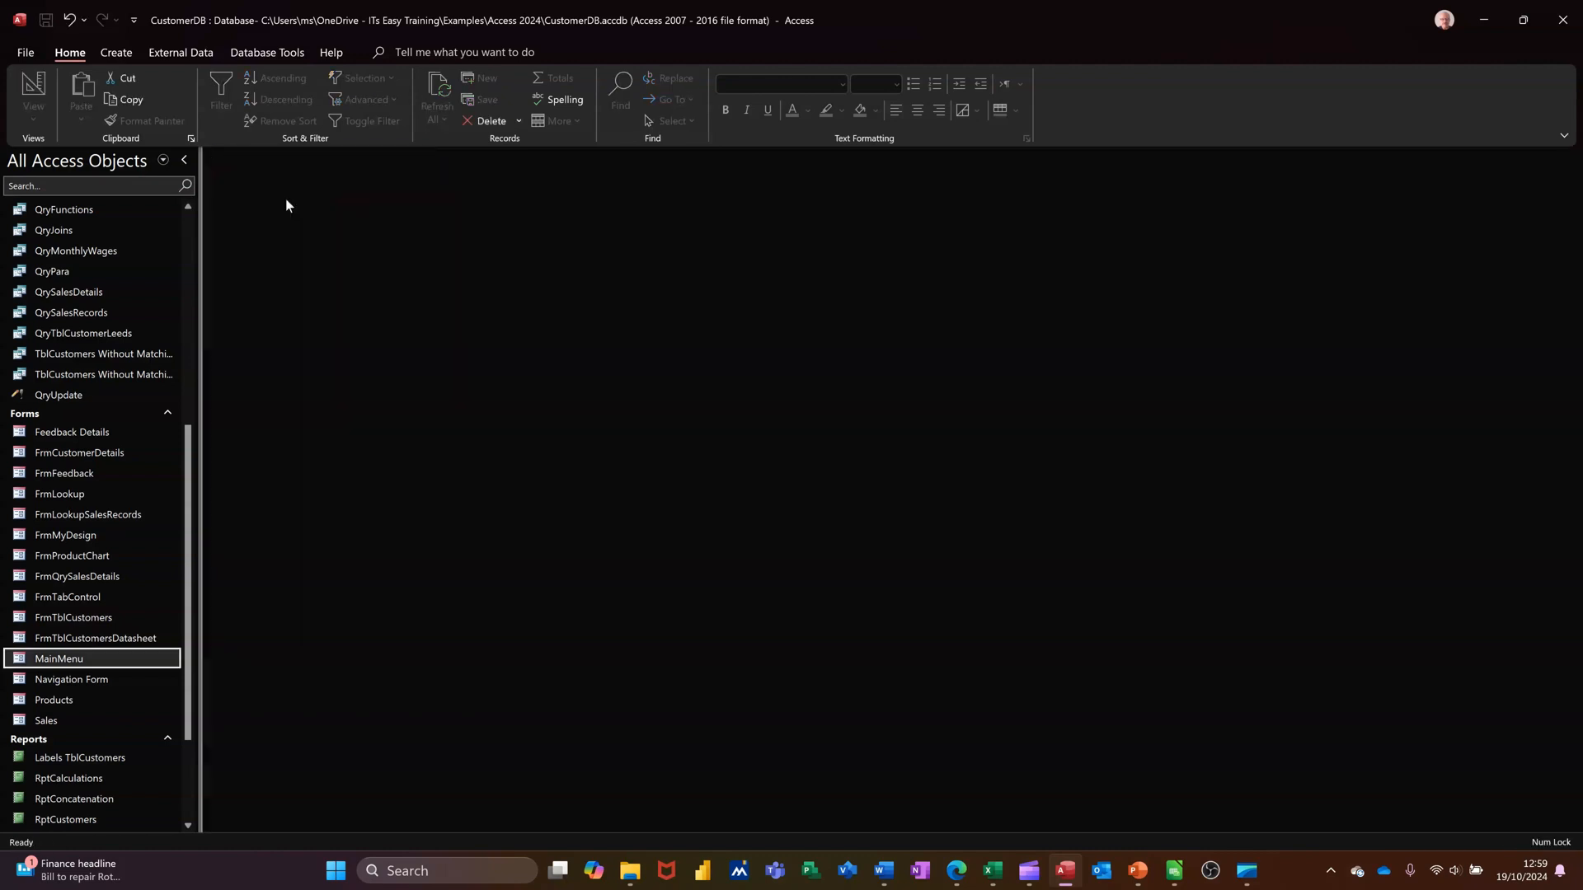
# Create a new macro with an OpenReport action for the RptCalculations report.
pyautogui.click(114, 52)
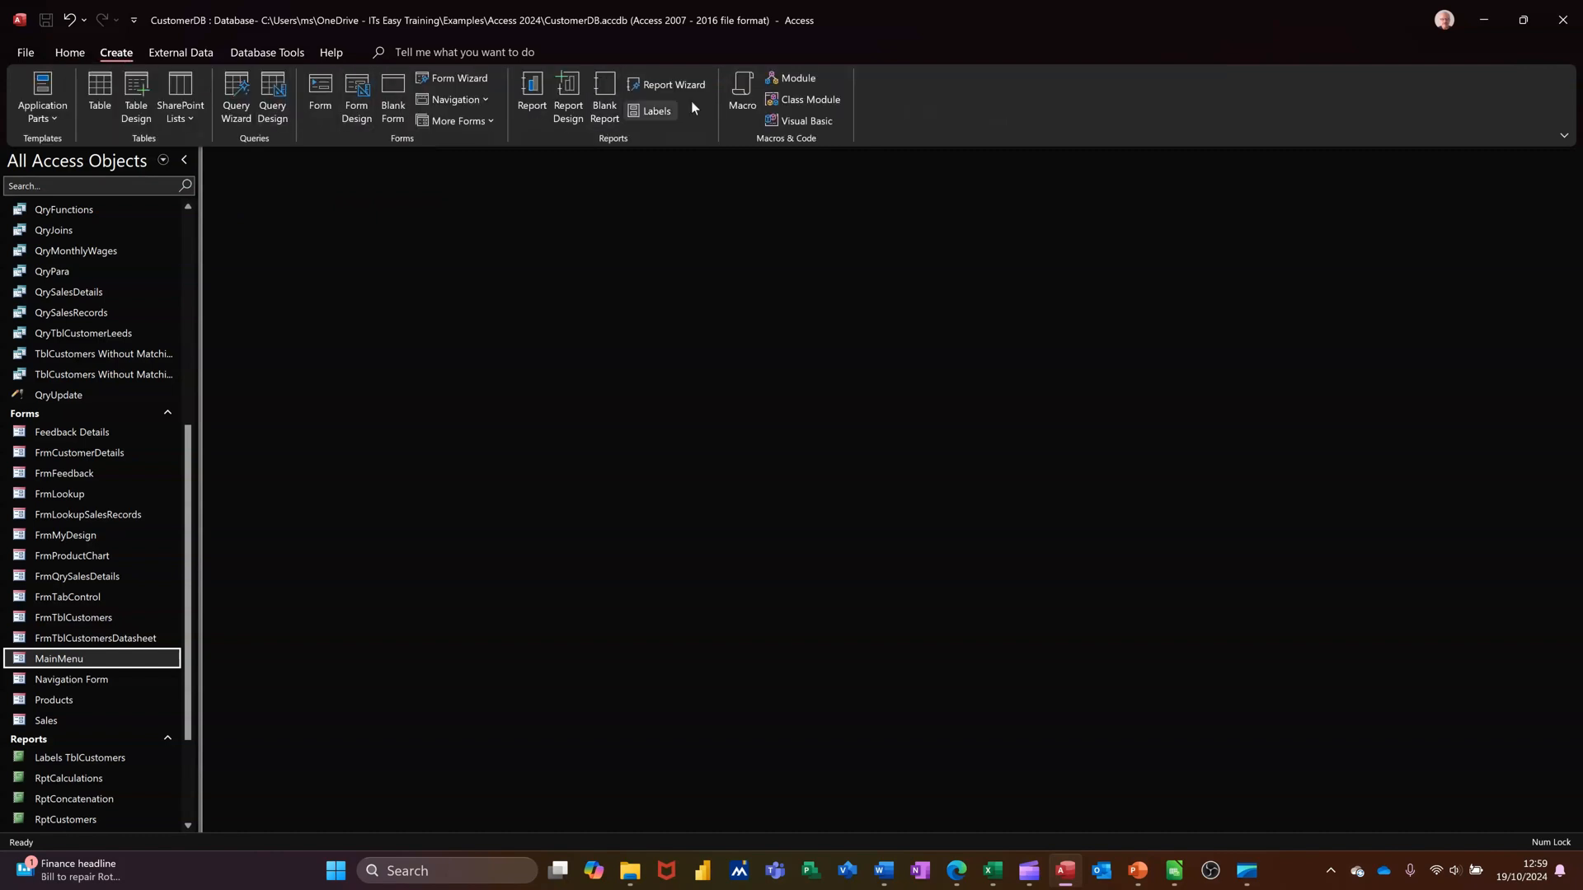
pyautogui.click(735, 87)
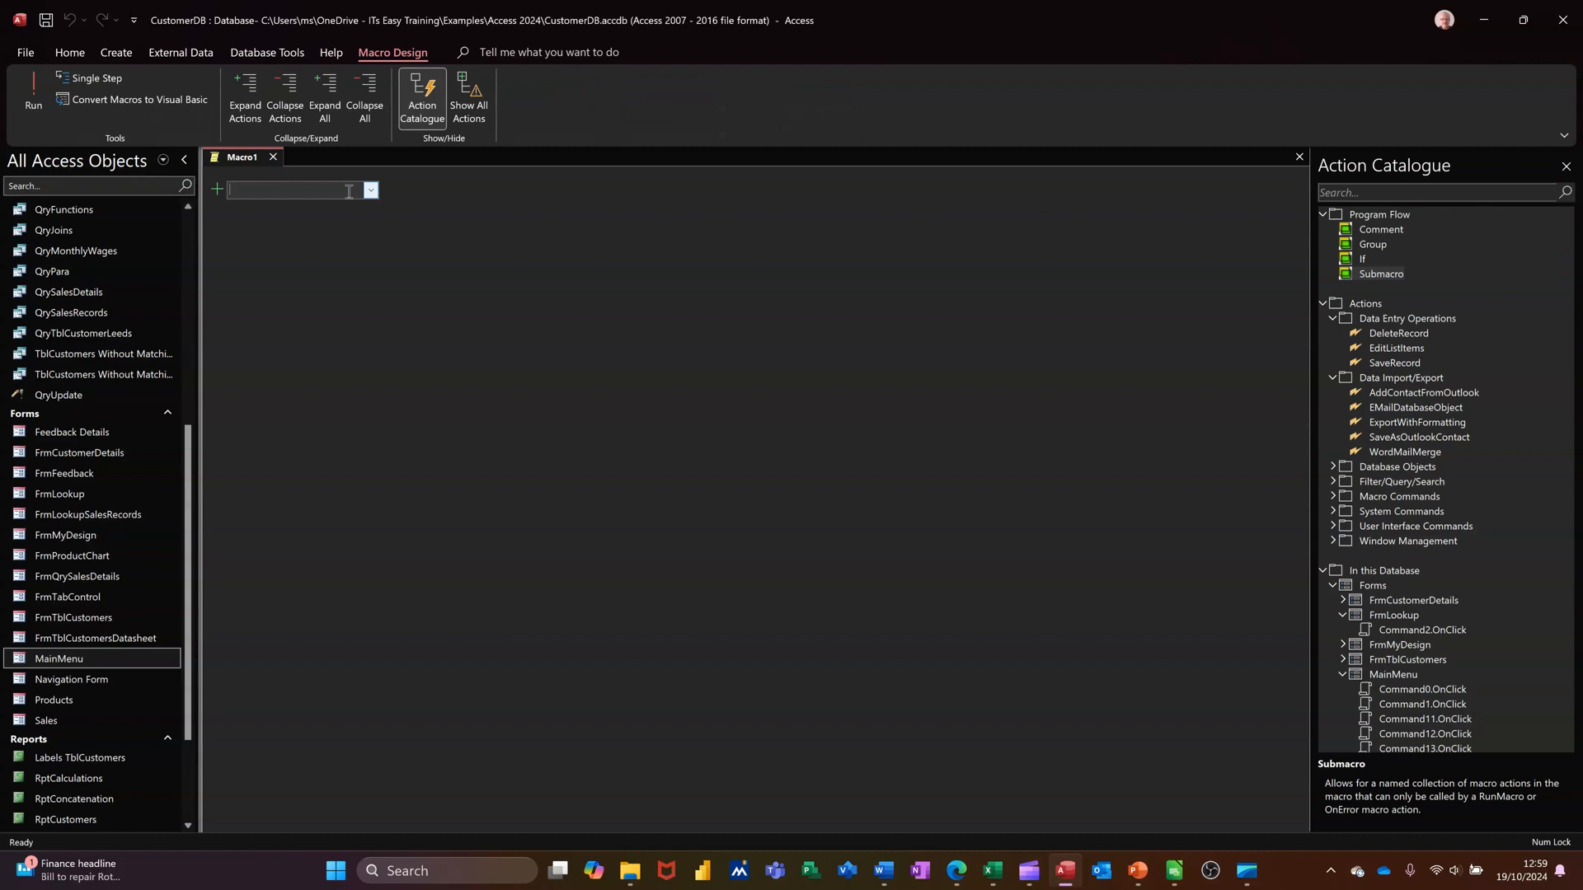
pyautogui.write('OpenReport')
pyautogui.press('Return')
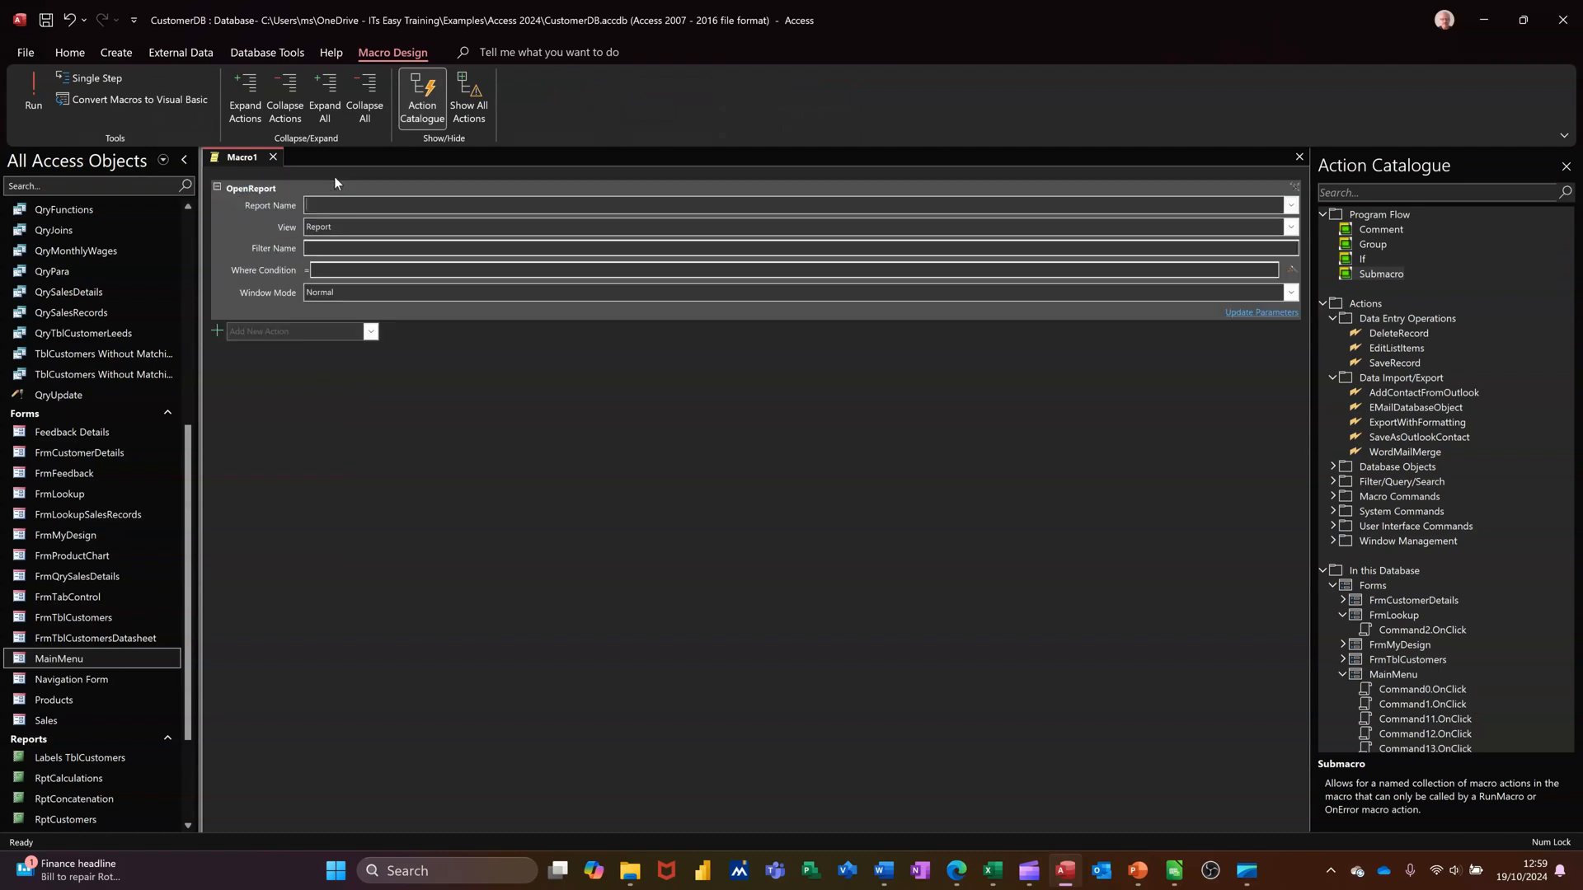
pyautogui.click(1290, 206)
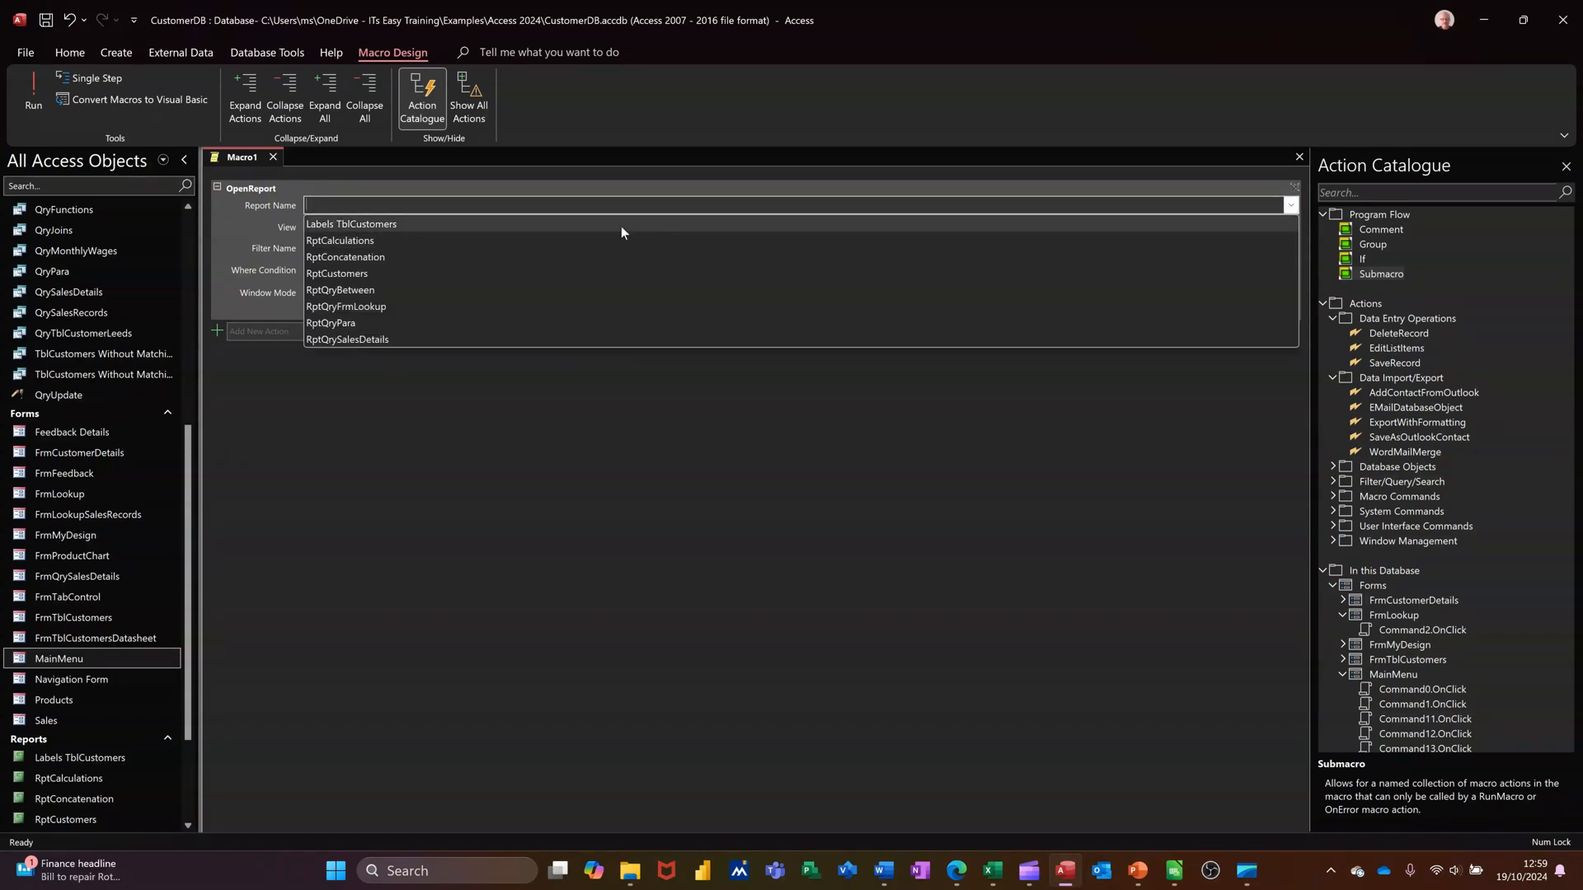
pyautogui.click(580, 240)
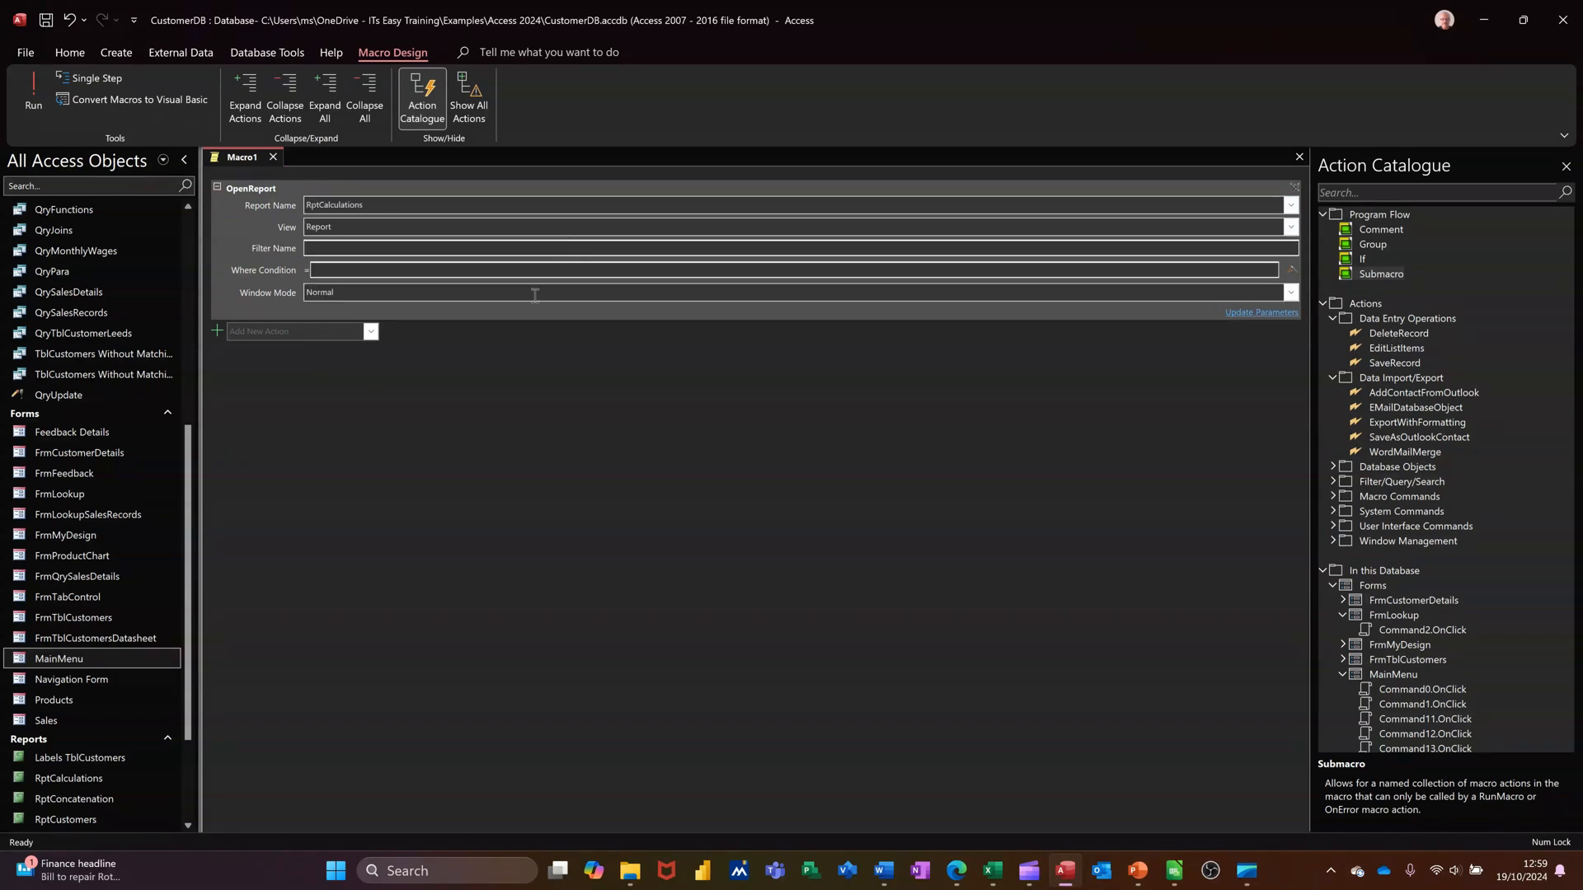
# Save the macro as McrCalculations and close it.
pyautogui.click(49, 23)
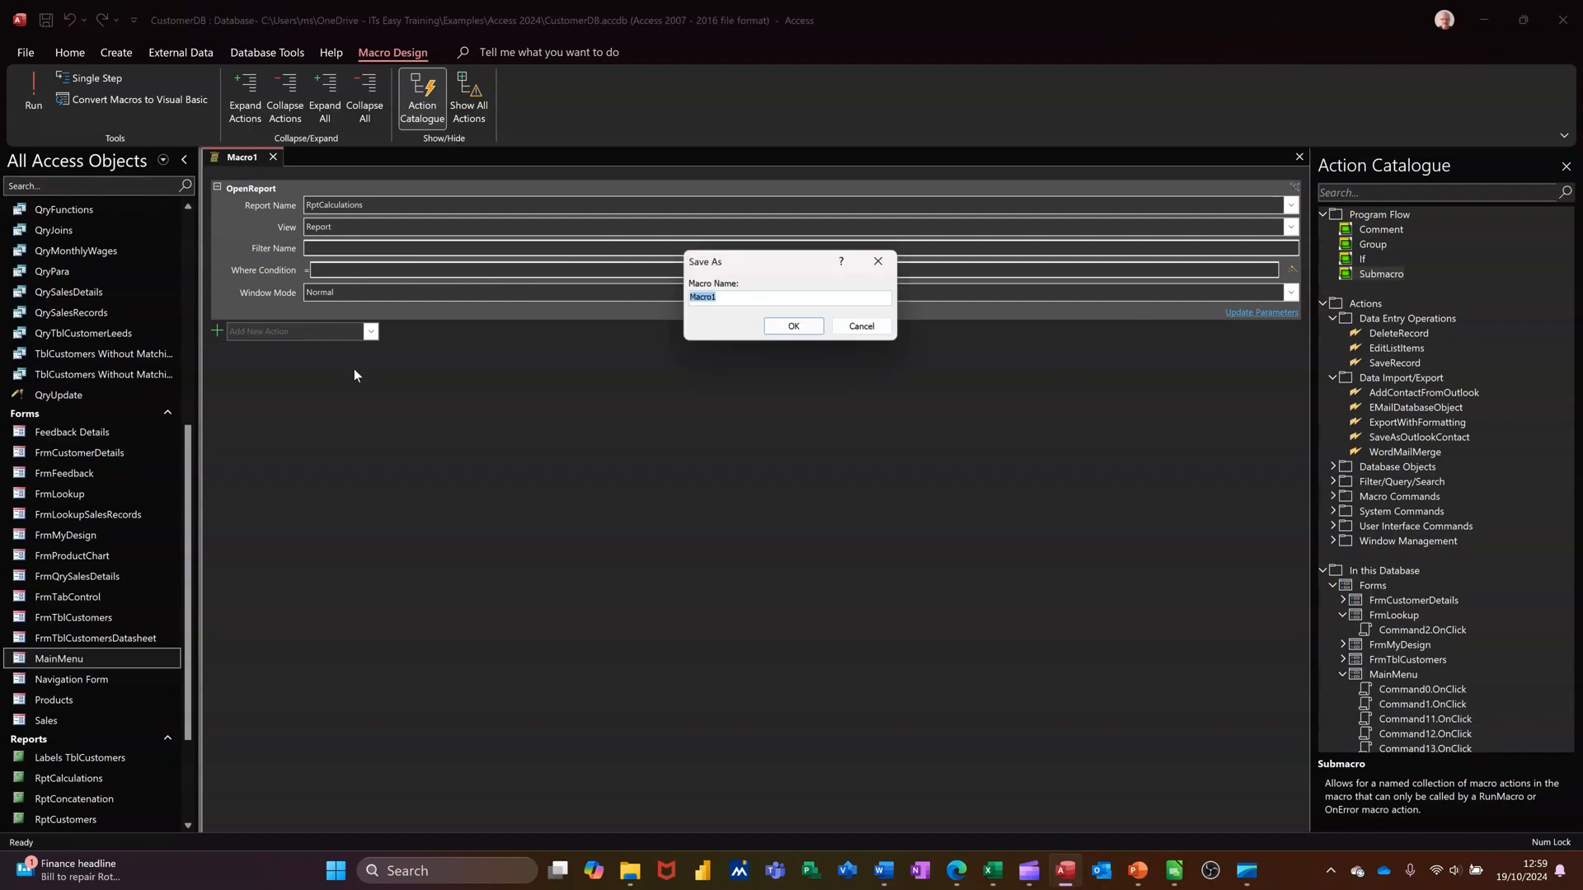
pyautogui.write('McrCalculations')
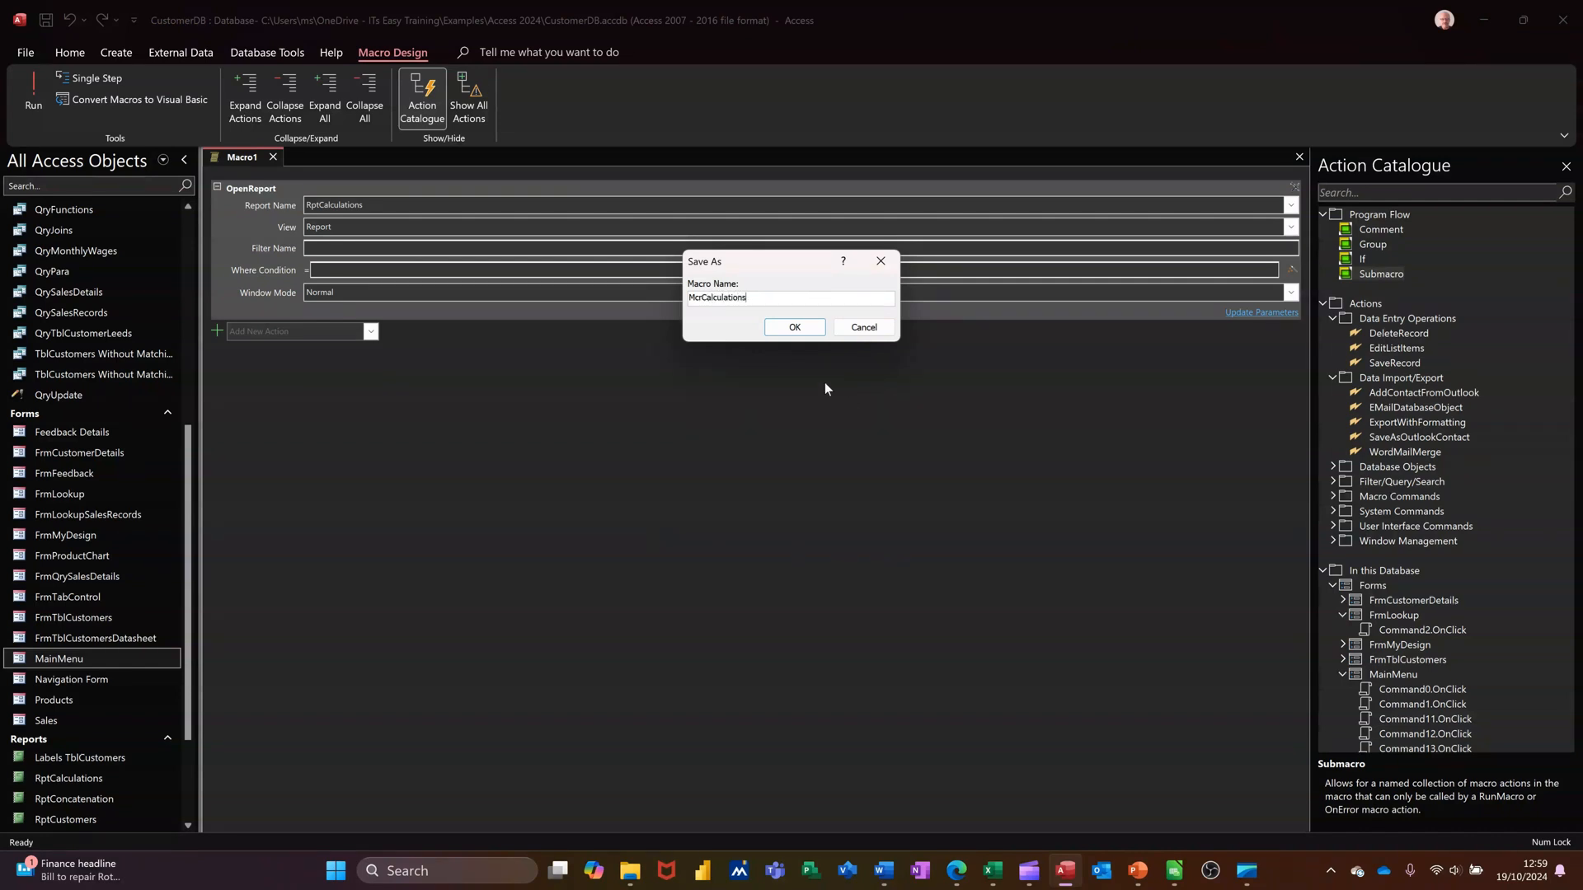
pyautogui.click(794, 332)
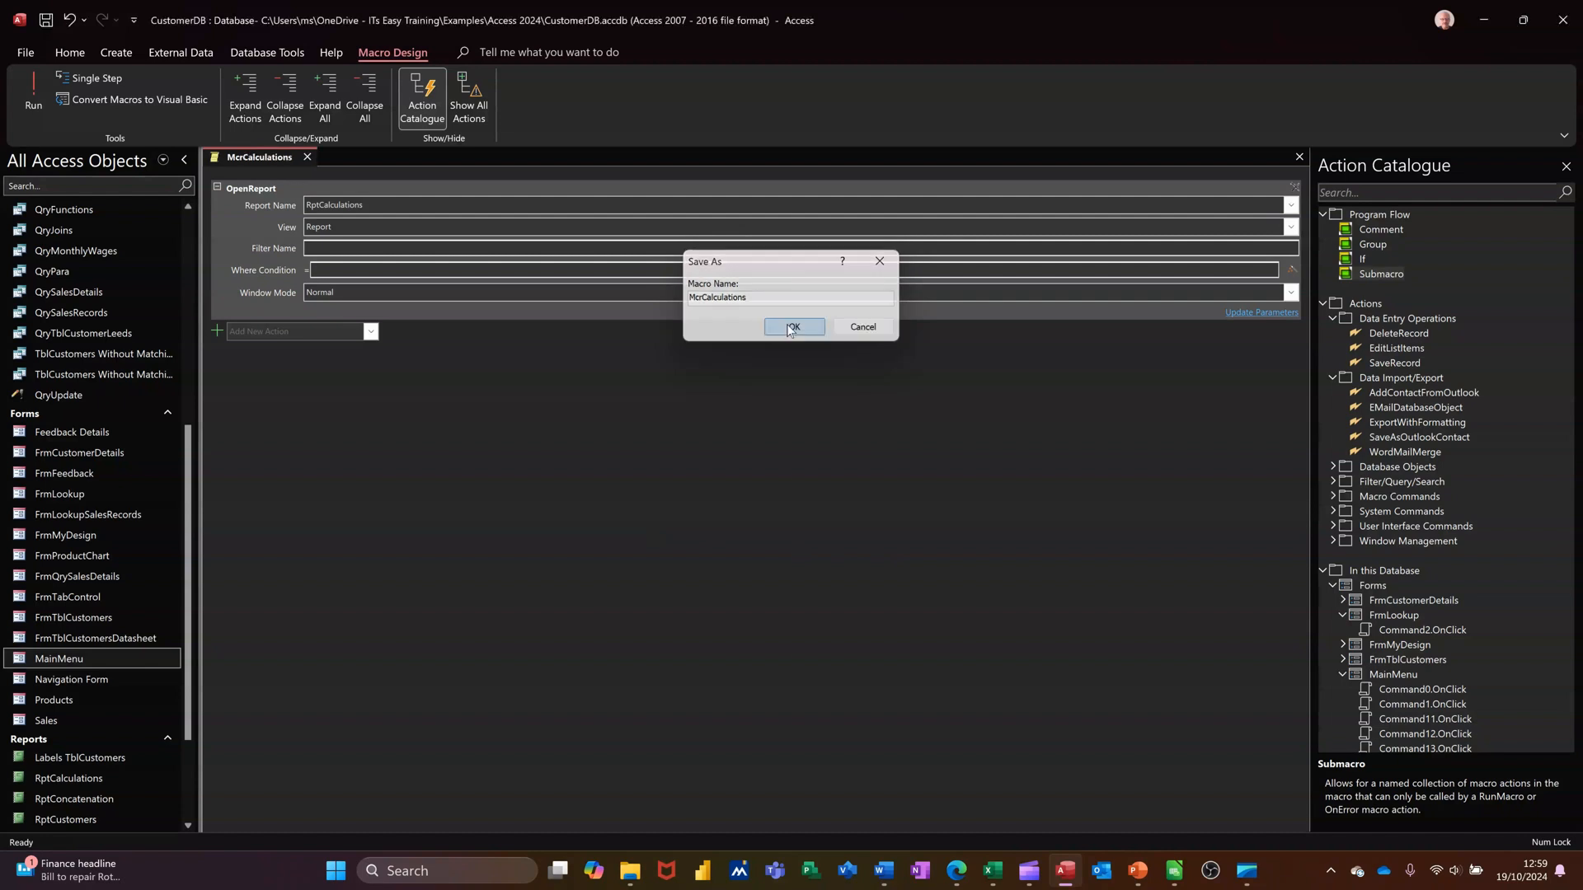
pyautogui.click(308, 157)
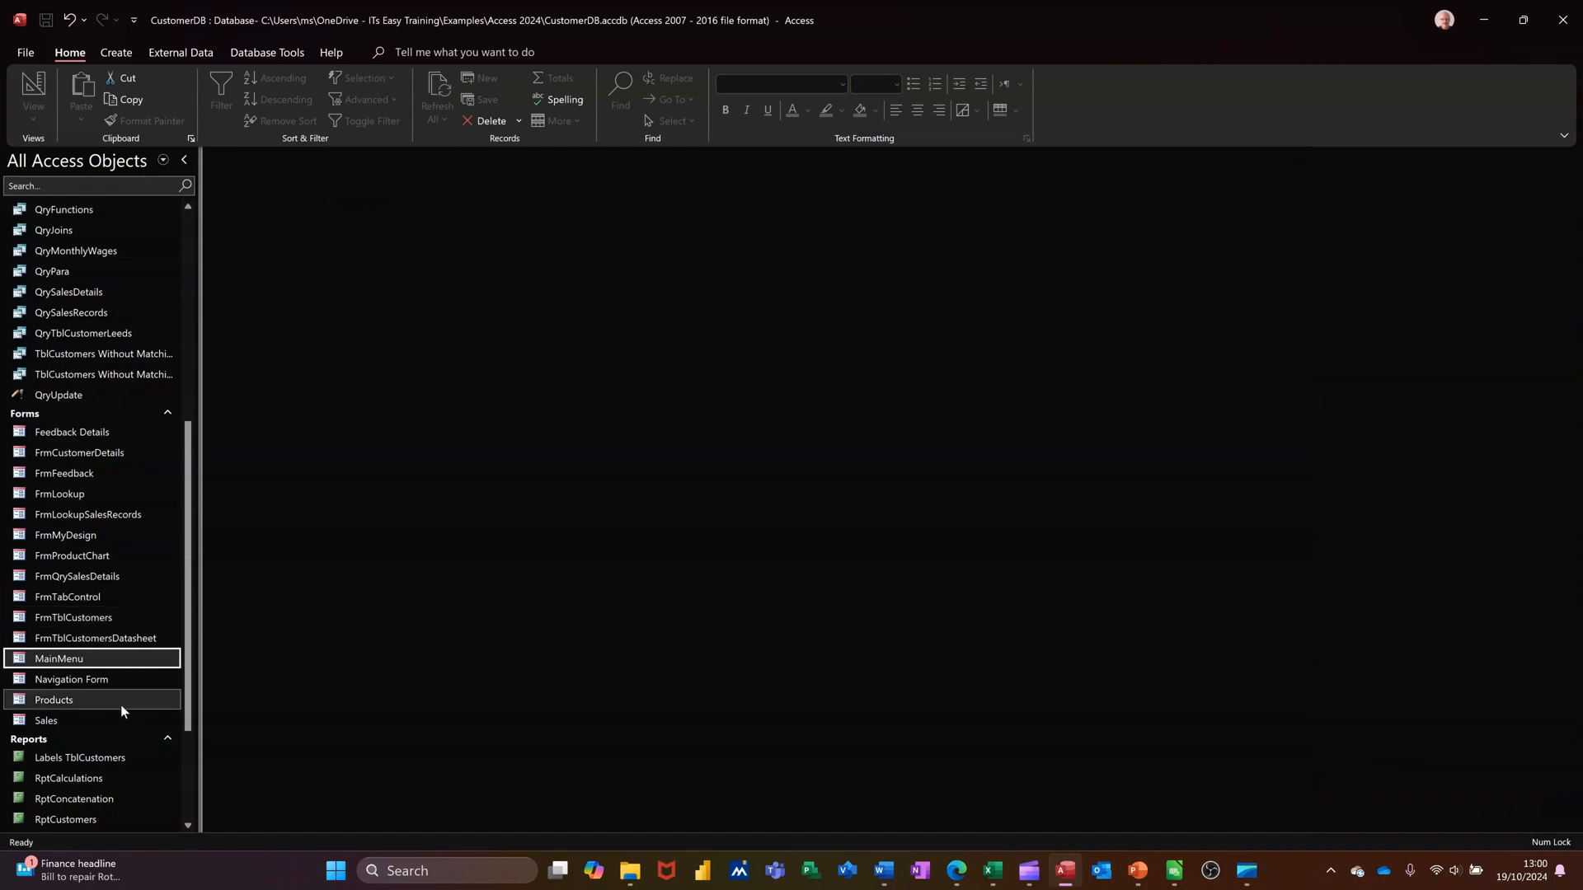
# Open MainMenu in Design View and draw a command button about 3.1 cm by 1.9 cm below the Preview Customers and picture buttons.
pyautogui.rightClick(84, 657)
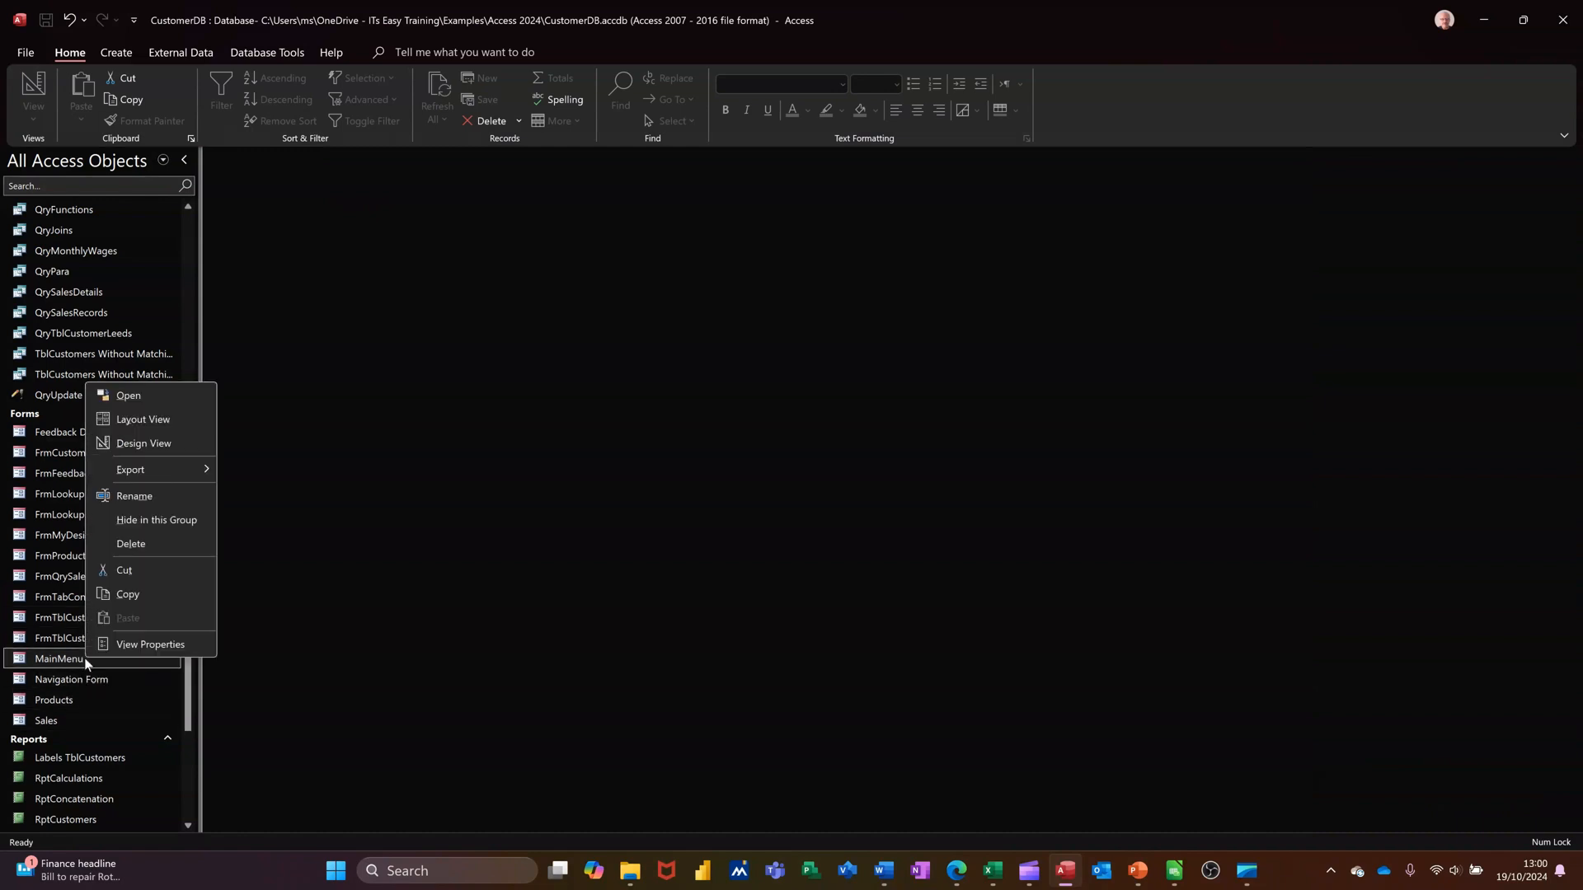
pyautogui.click(122, 446)
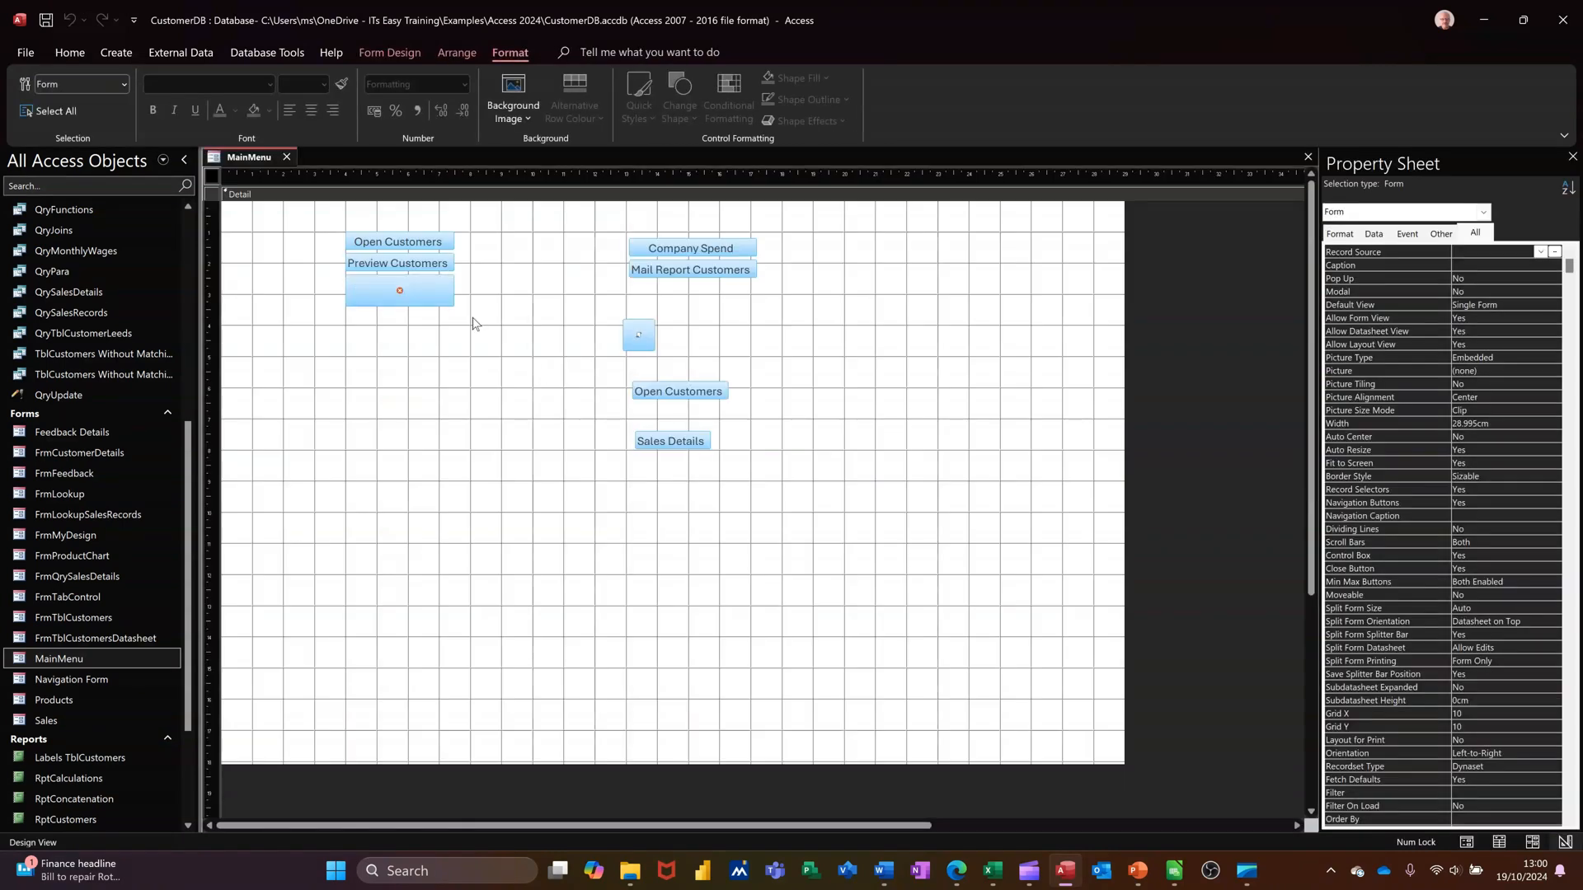
pyautogui.click(390, 52)
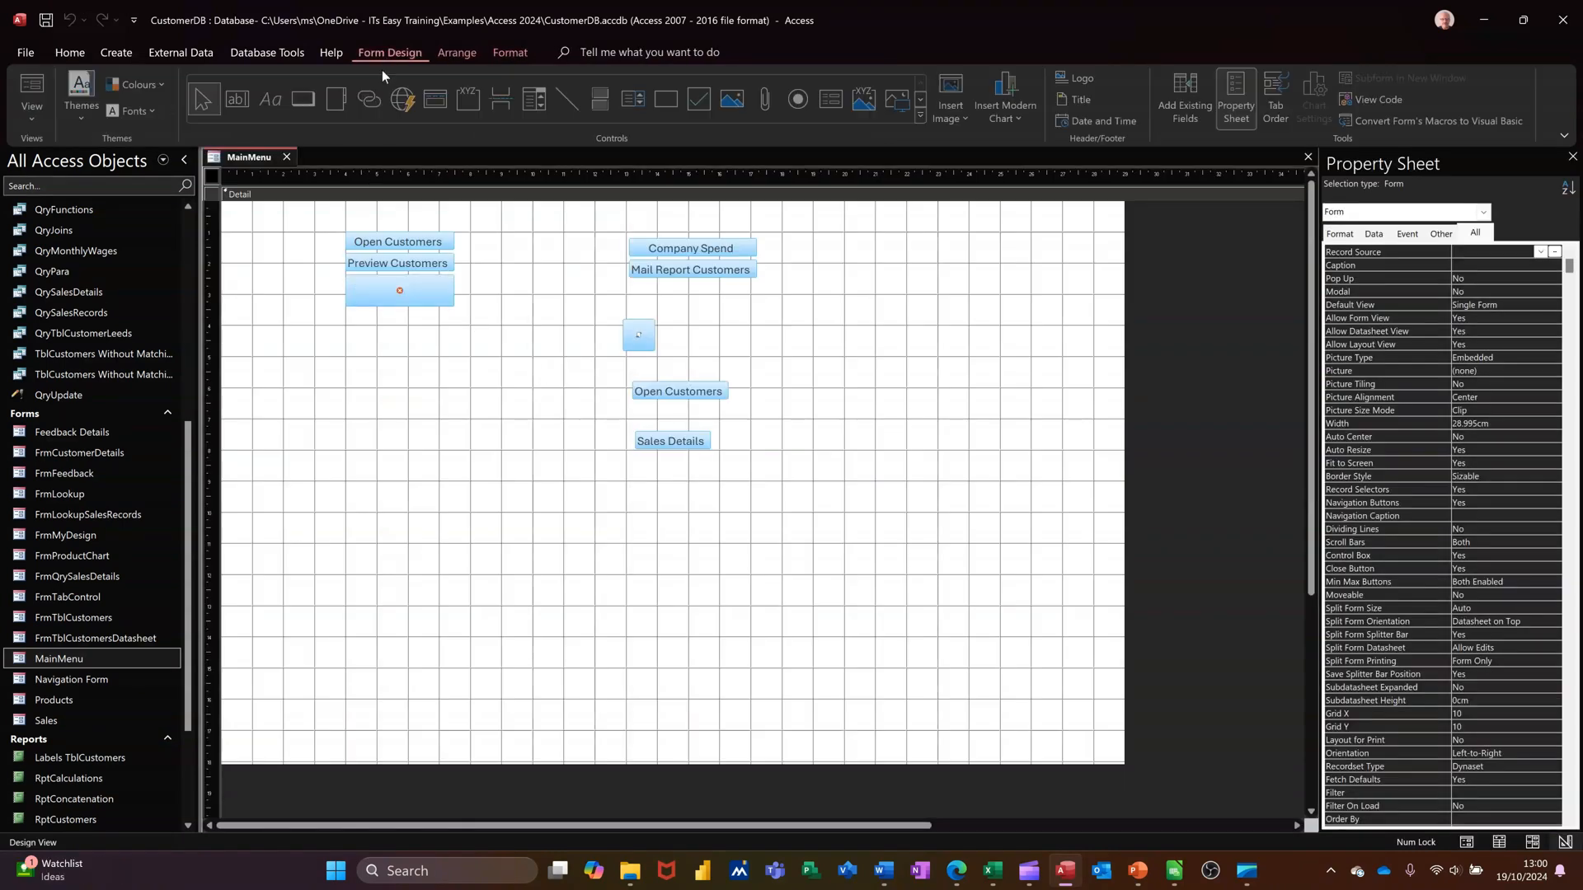
pyautogui.click(304, 99)
pyautogui.moveTo(349, 352); pyautogui.dragTo(446, 413)
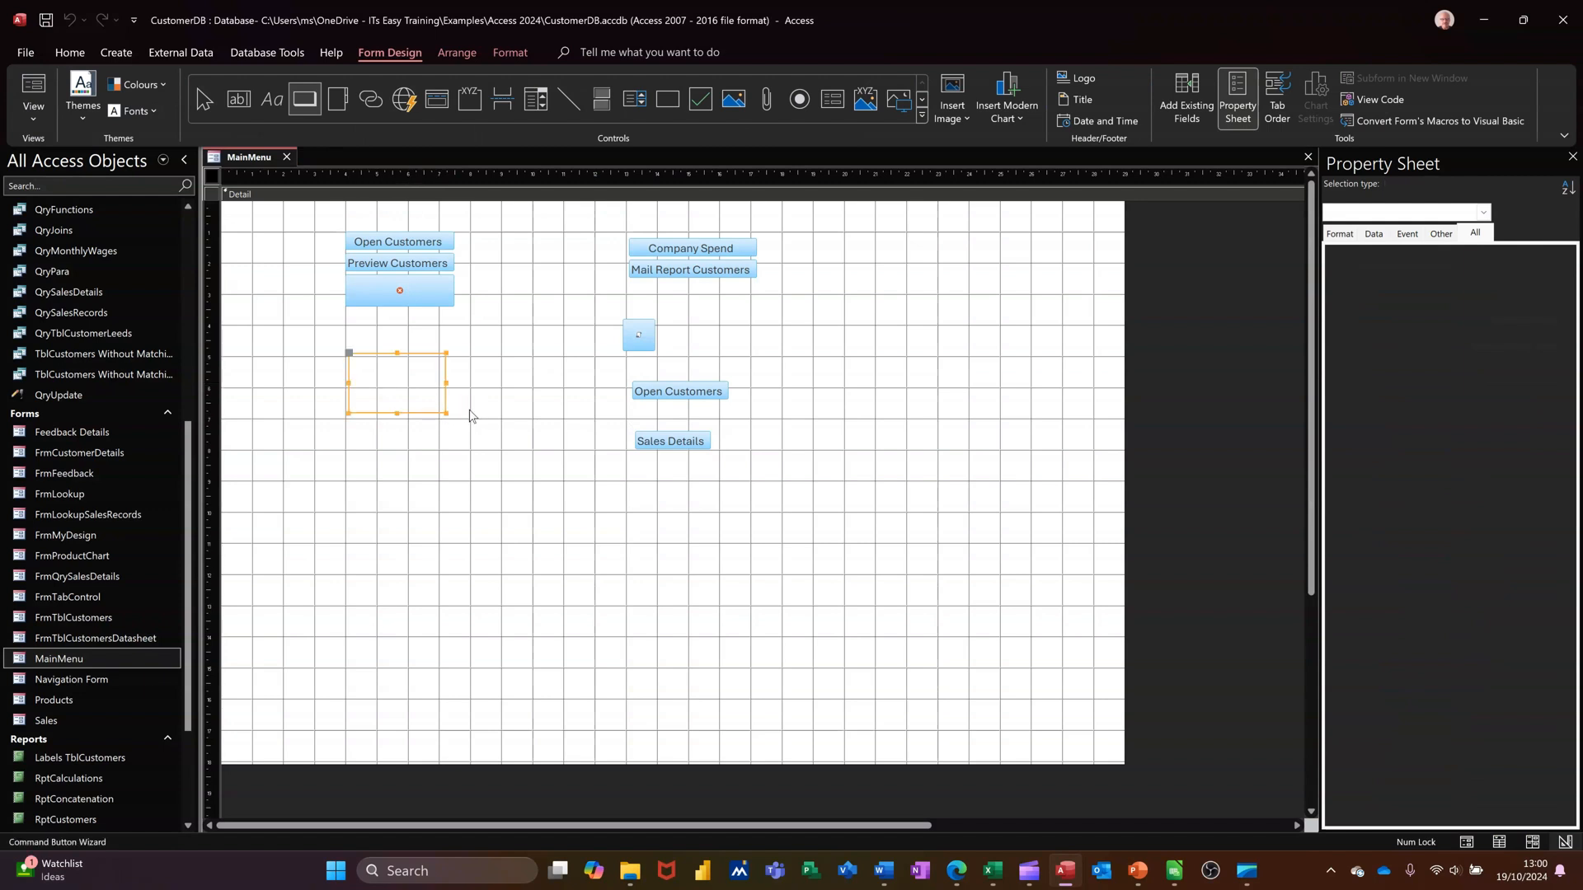
# Set the new command button to run the McrCalculations macro, using the Miscellaneous category's Run Macro action.
pyautogui.click(758, 366)
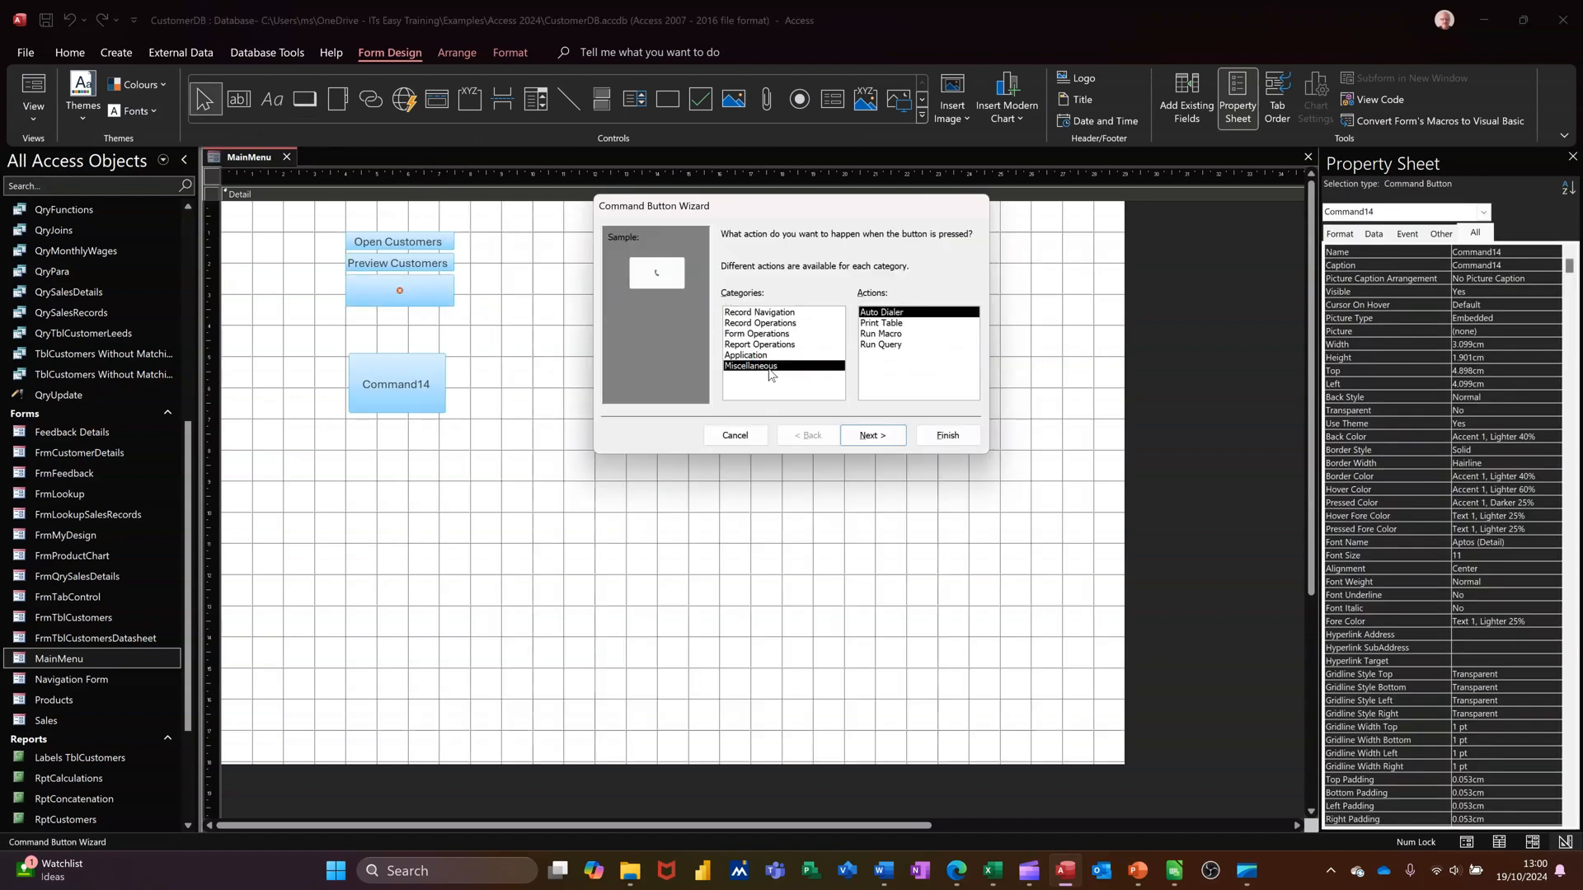
pyautogui.click(881, 335)
pyautogui.click(872, 435)
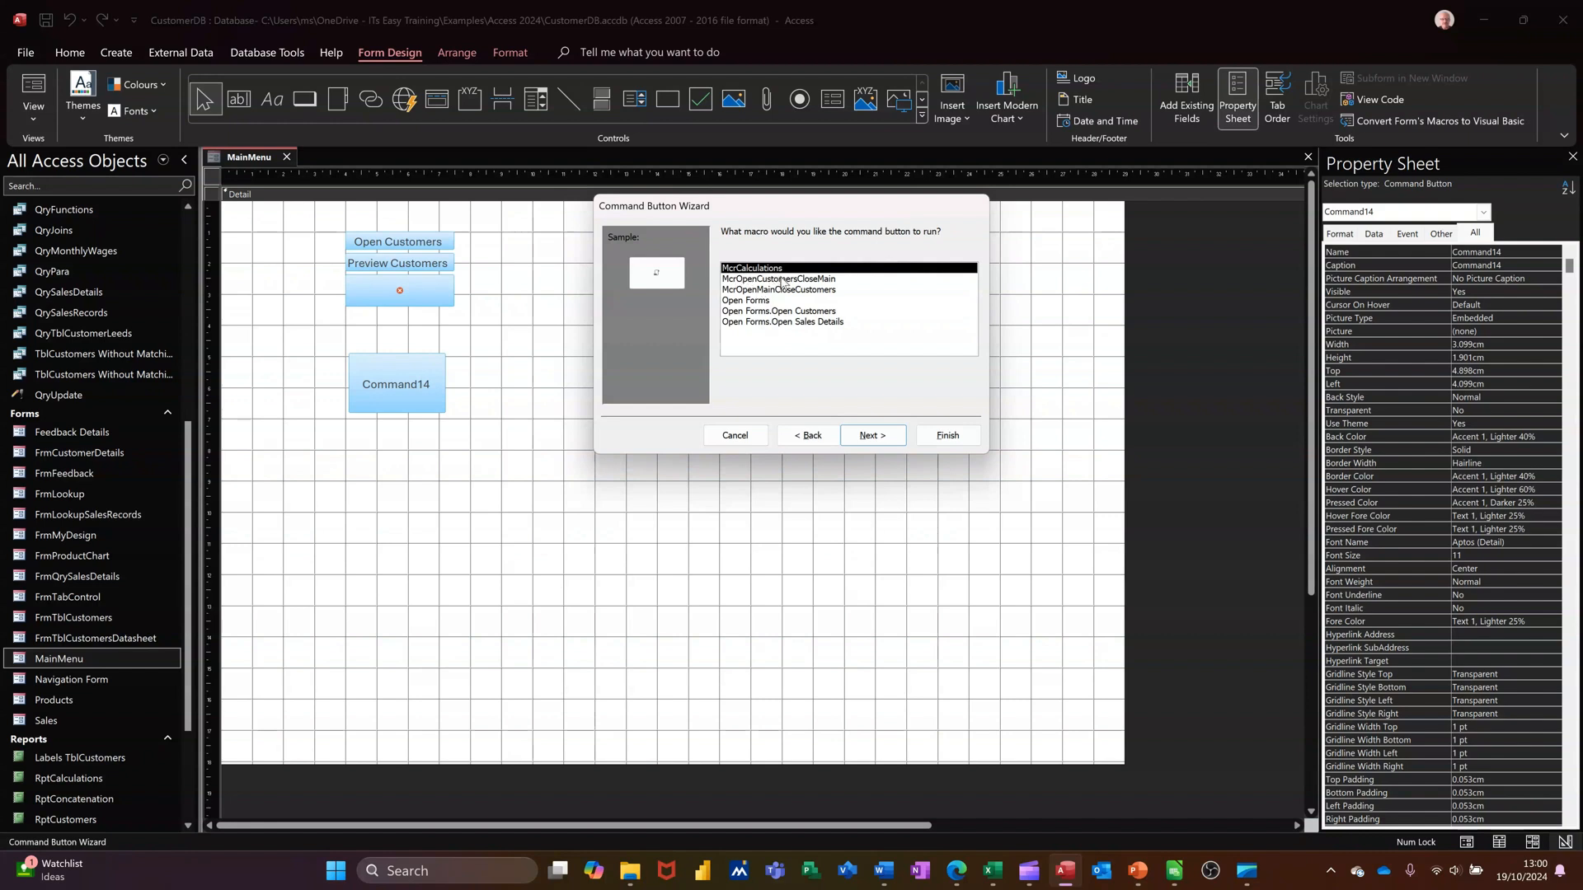
pyautogui.click(869, 436)
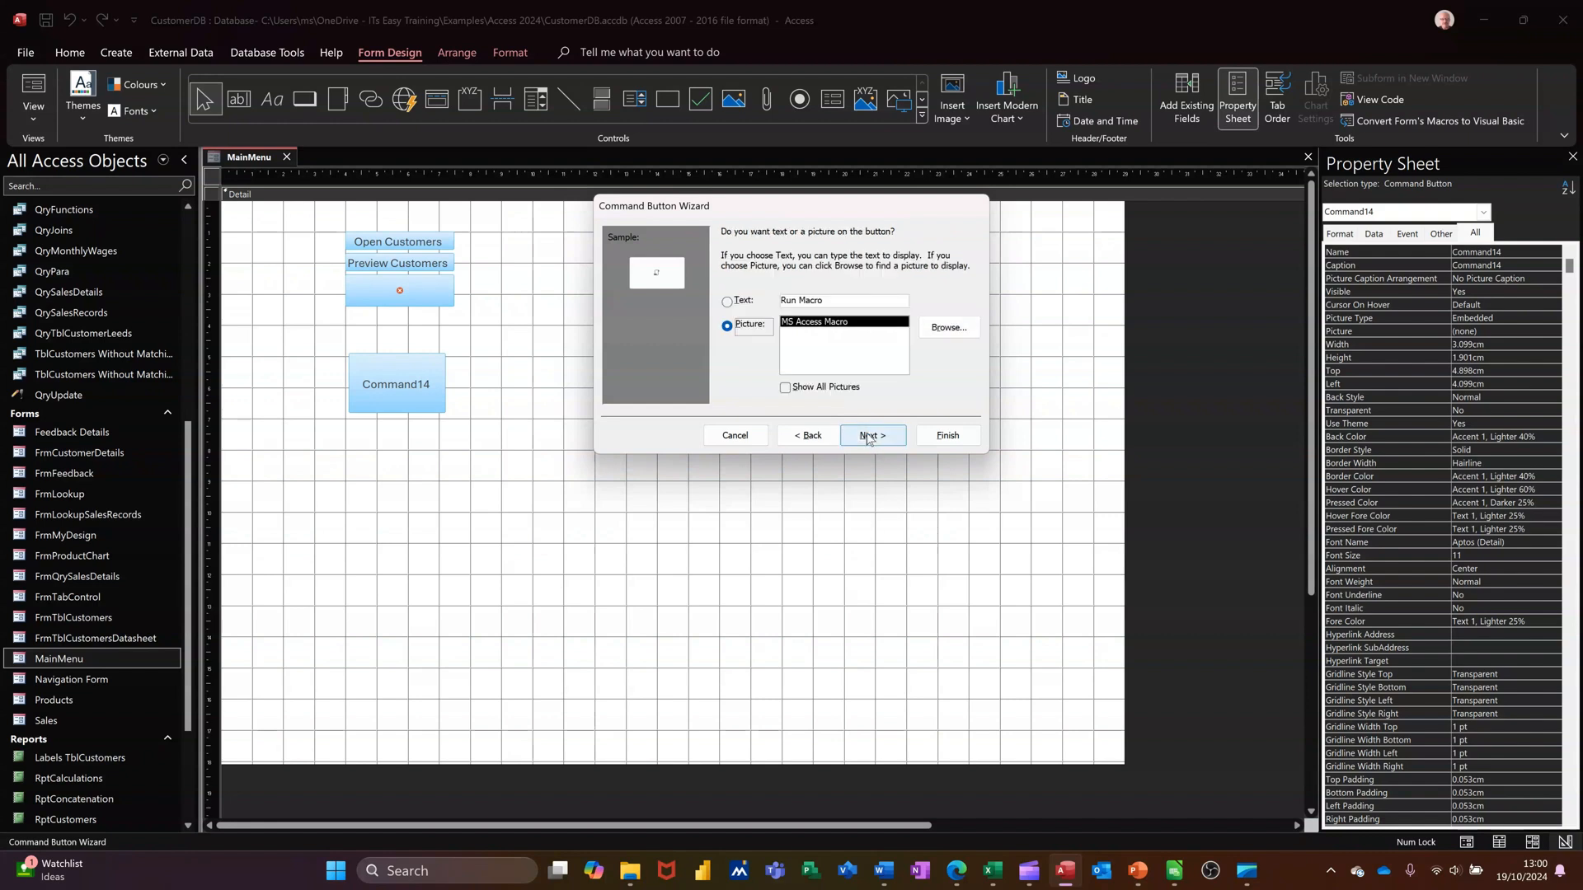
# Give the button the text Calculations, finish the wizard with the default button name, and save the form.
pyautogui.click(779, 307)
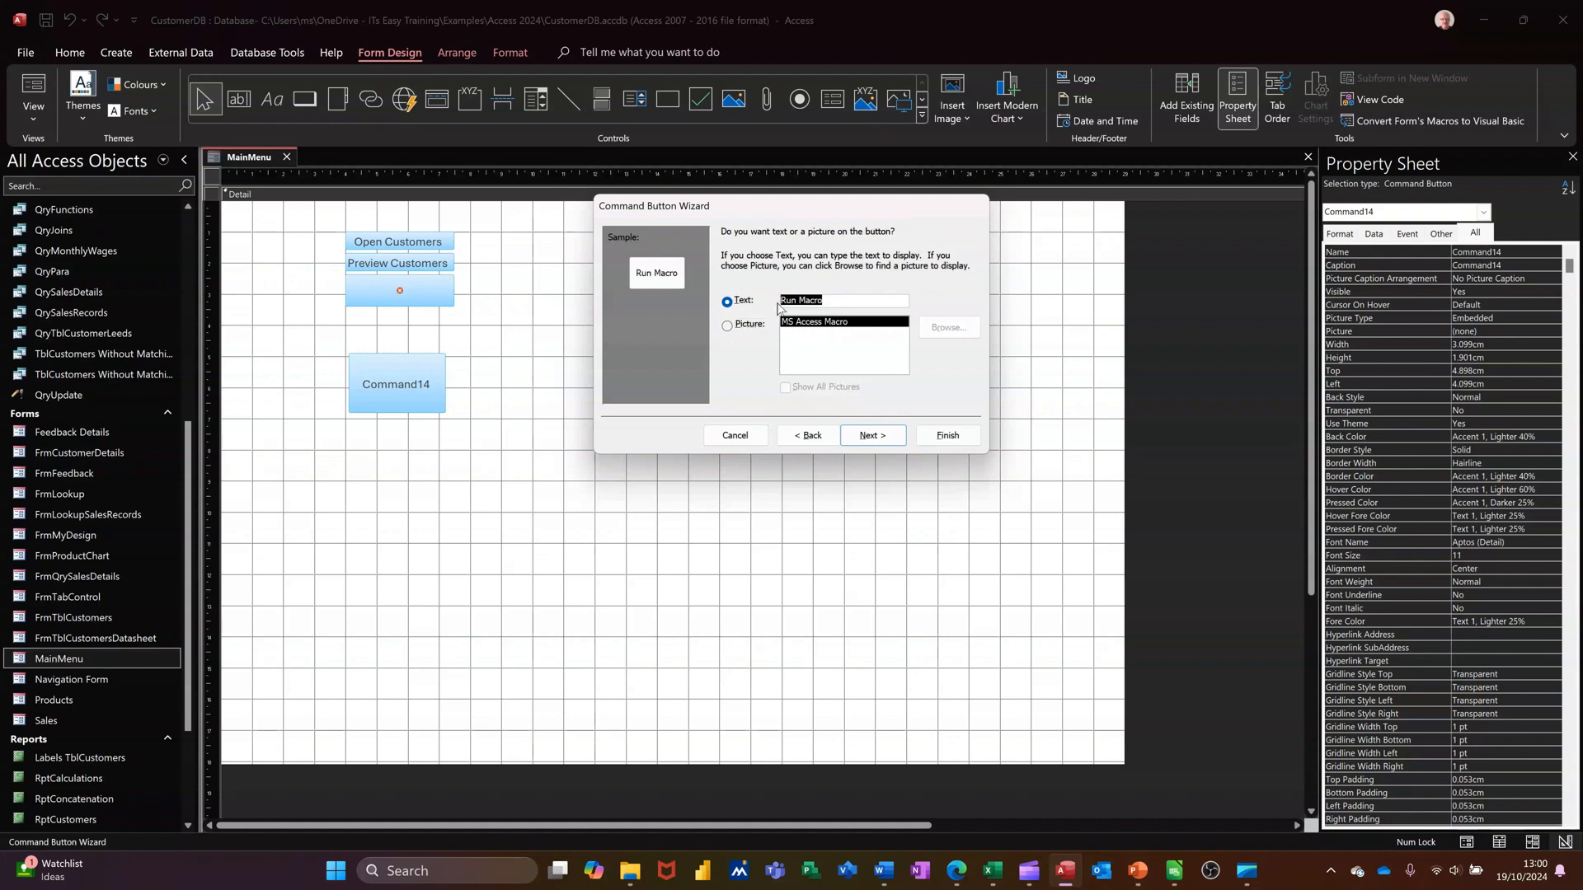
pyautogui.write('Calculations')
pyautogui.click(948, 437)
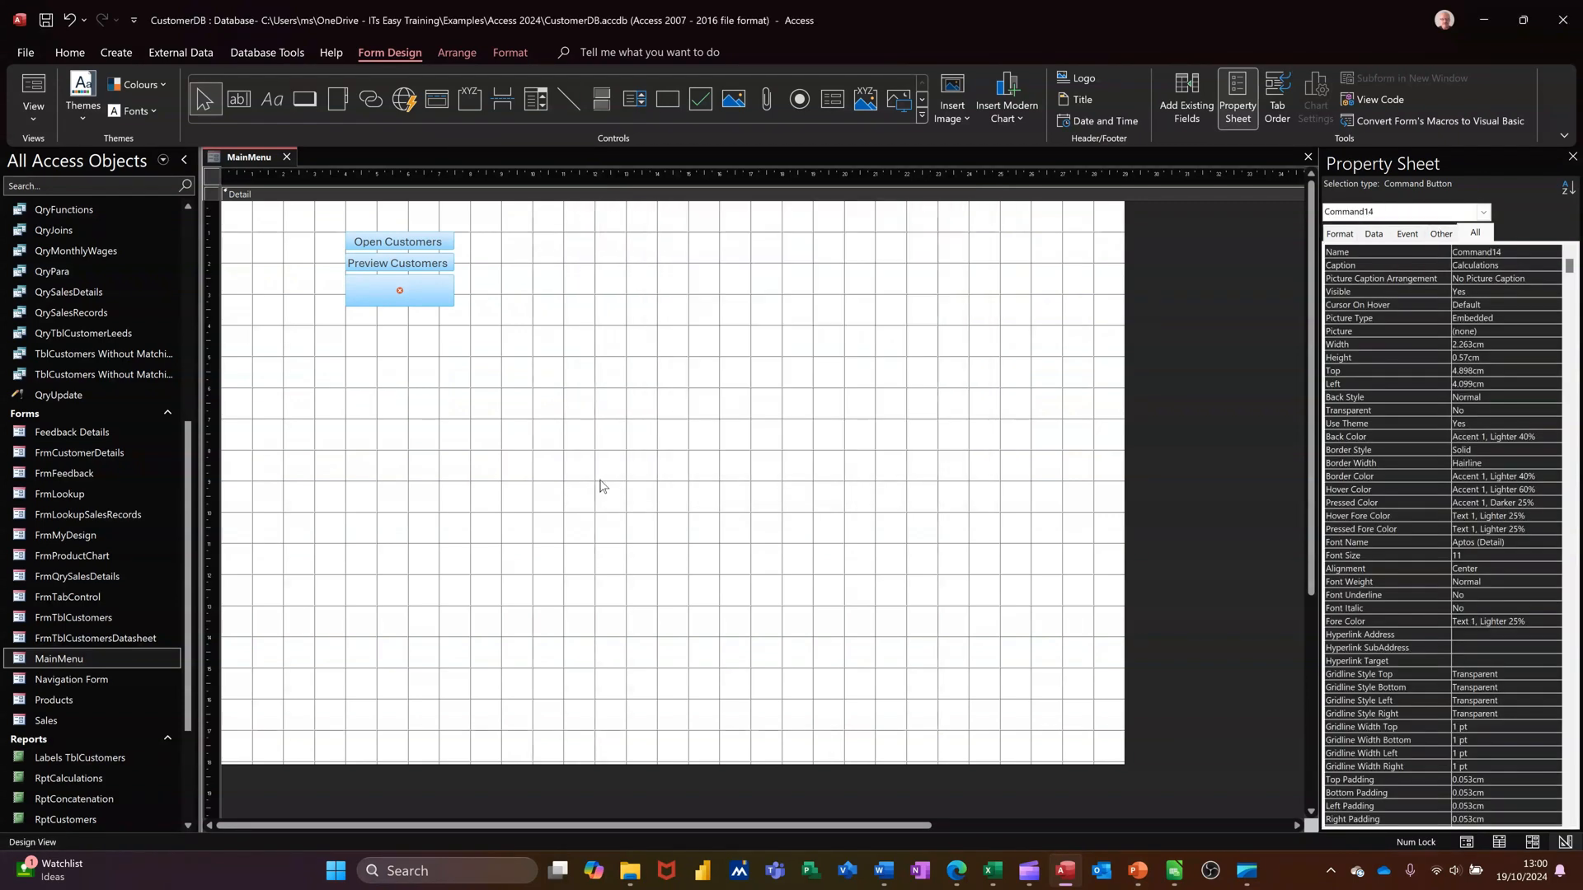
pyautogui.click(46, 18)
# Test the Calculations button in Form View, look through the report it opens, and close the report.
pyautogui.click(32, 95)
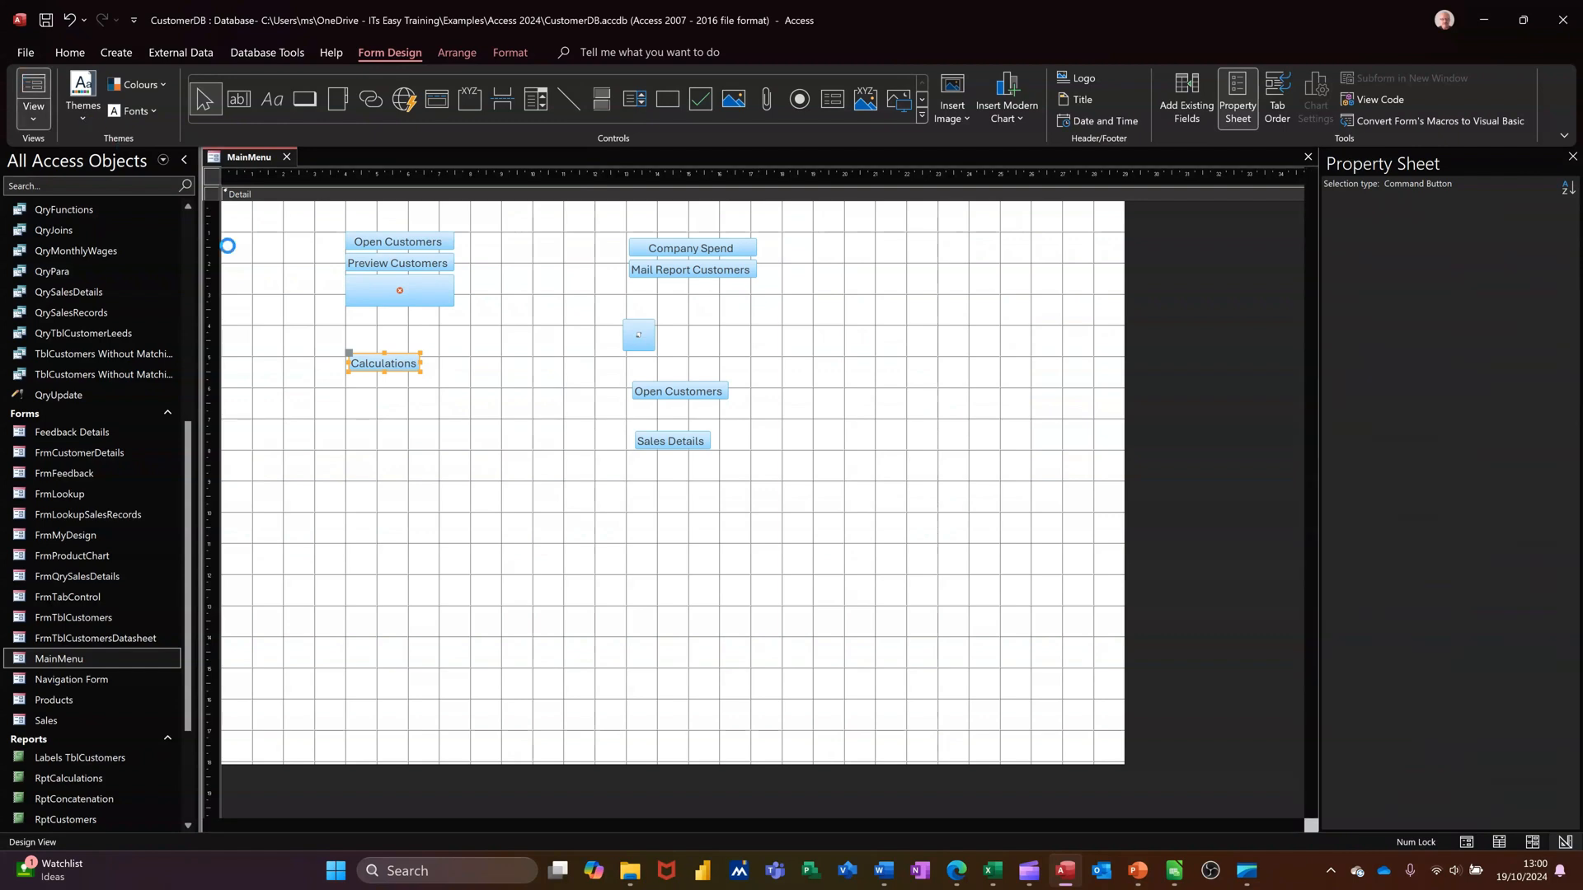
pyautogui.click(379, 329)
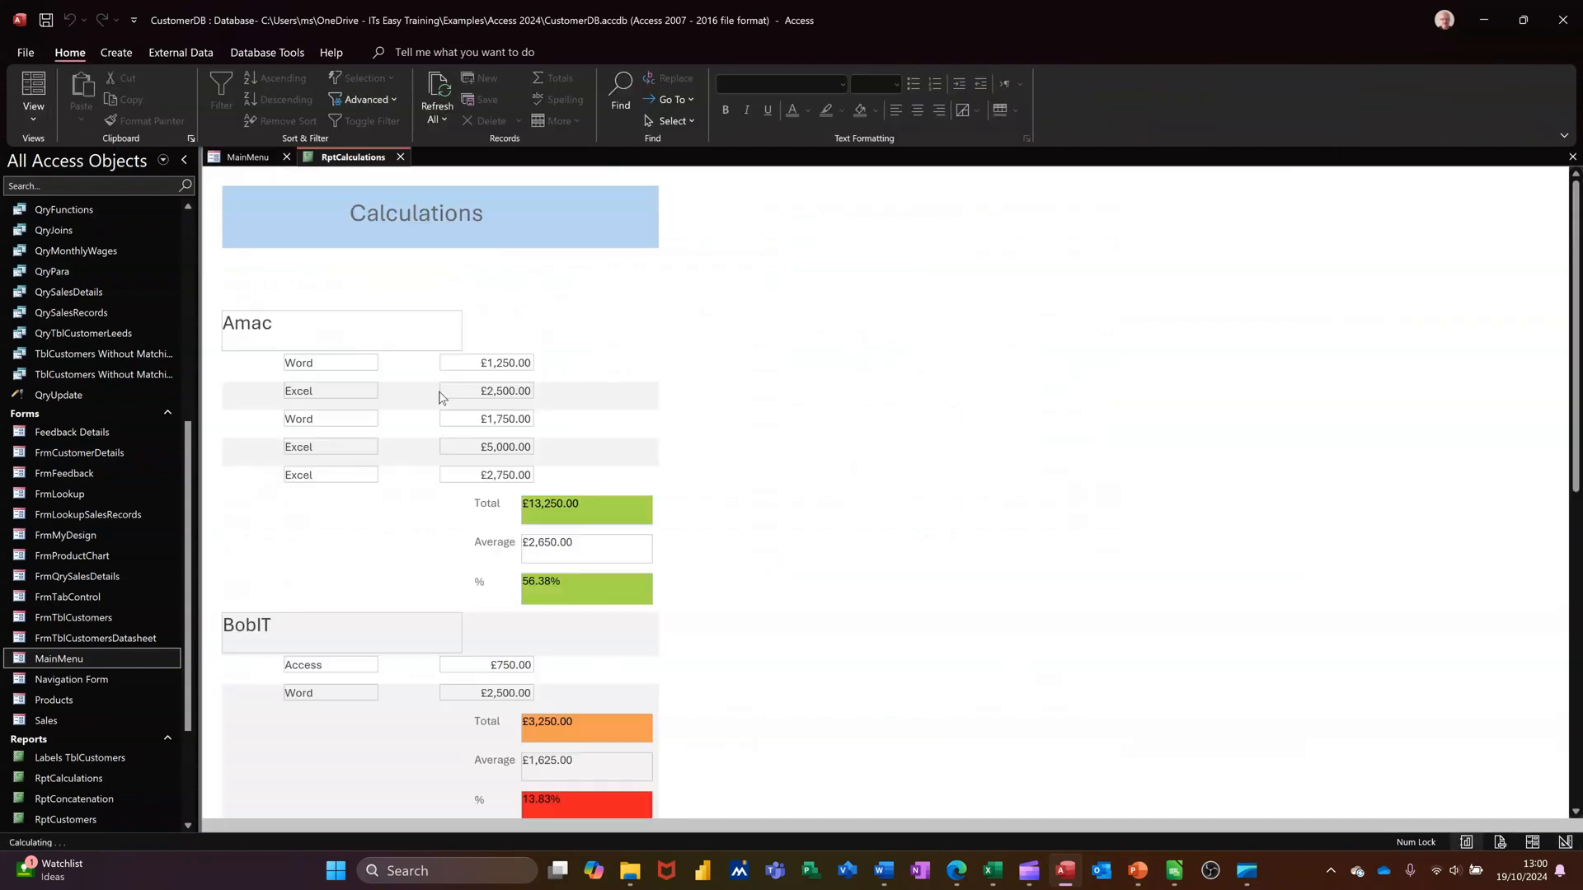
pyautogui.scroll(-3, 763, 396)
pyautogui.scroll(3, 763, 413)
pyautogui.click(400, 157)
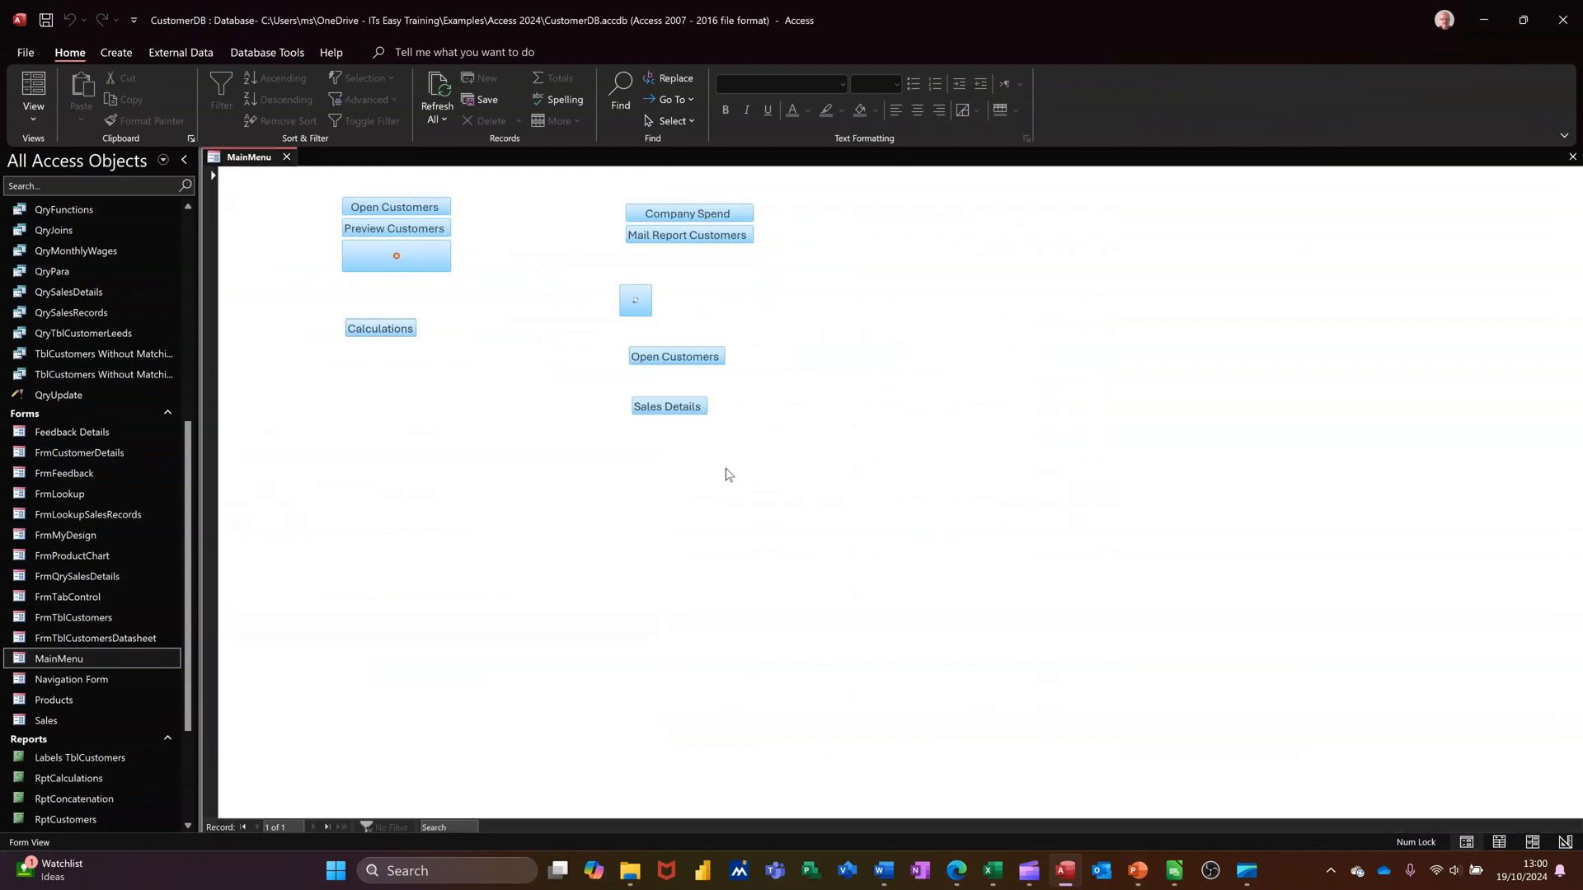